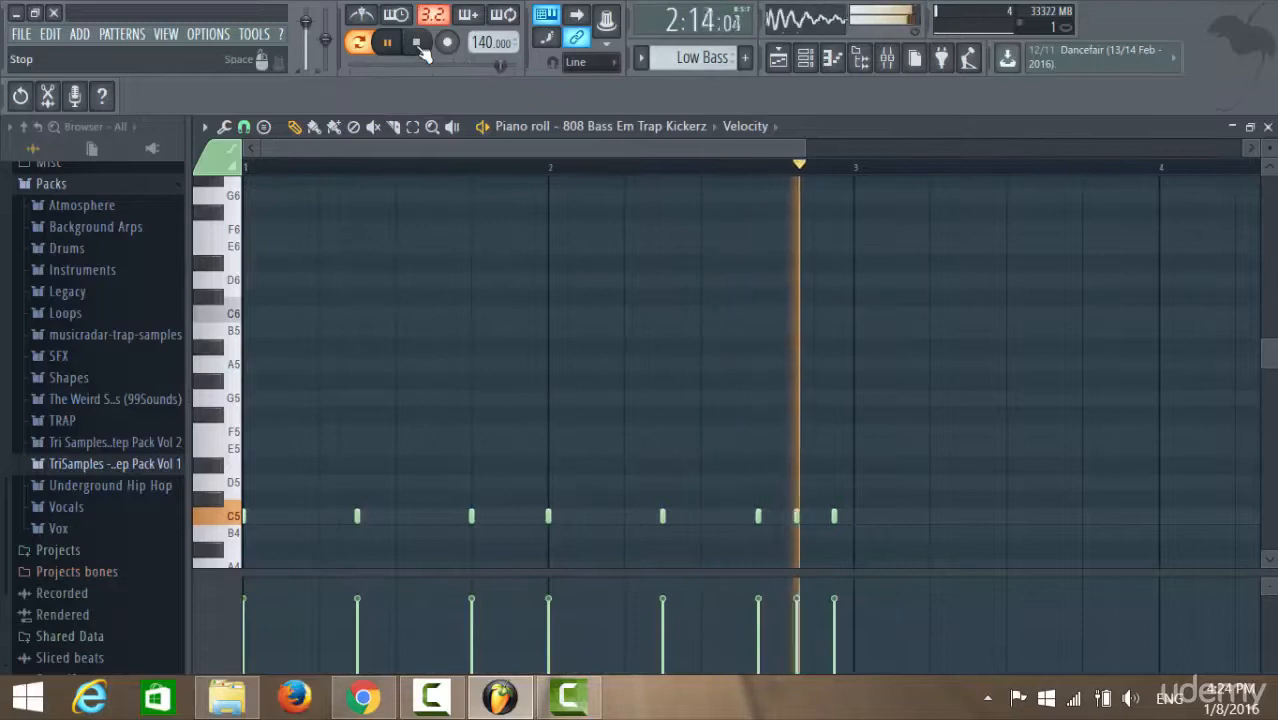
Stop the Low Bass pattern and play the playlist arrangement from the middle of bar 12 into the Low Bass section
click(416, 42)
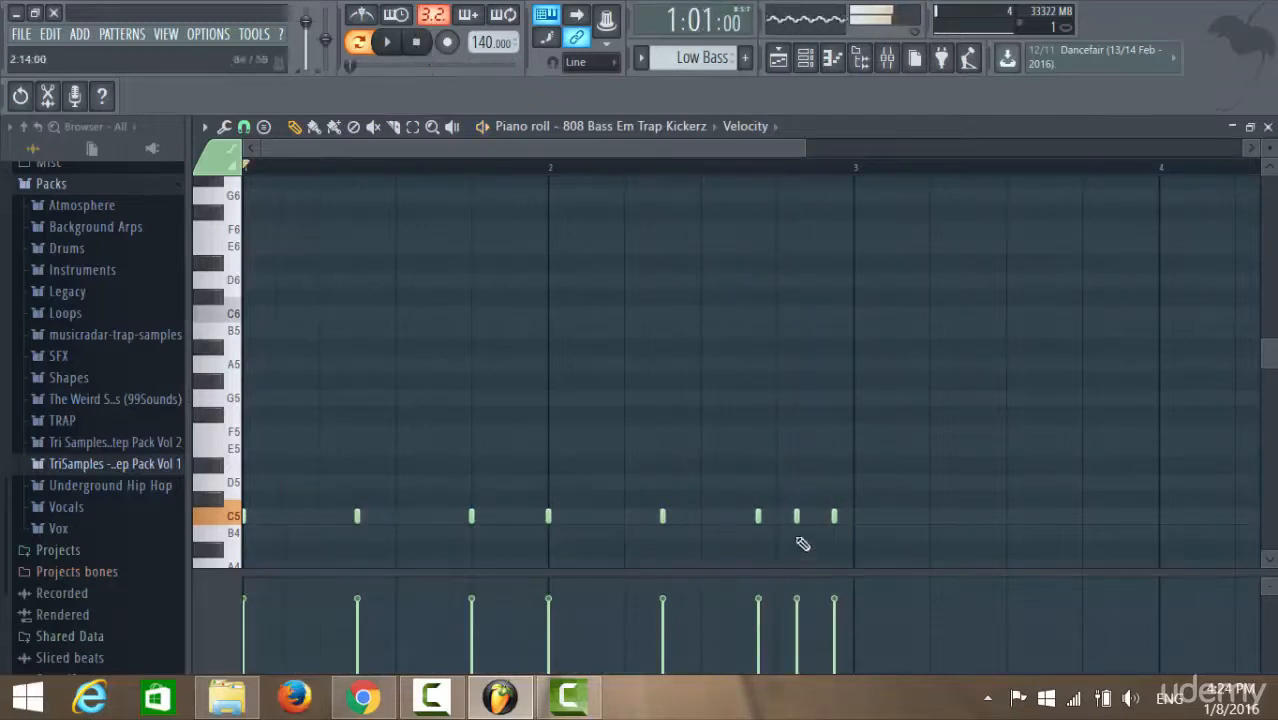
click(778, 58)
click(510, 166)
click(476, 166)
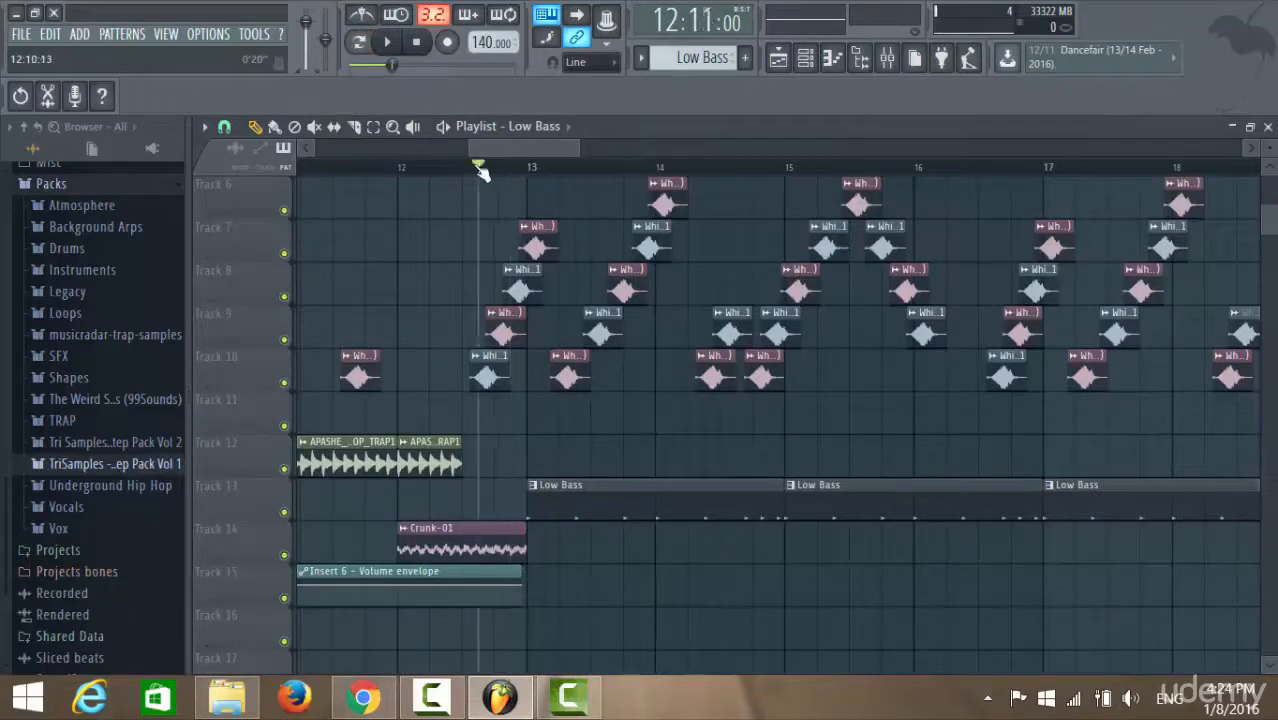
click(444, 166)
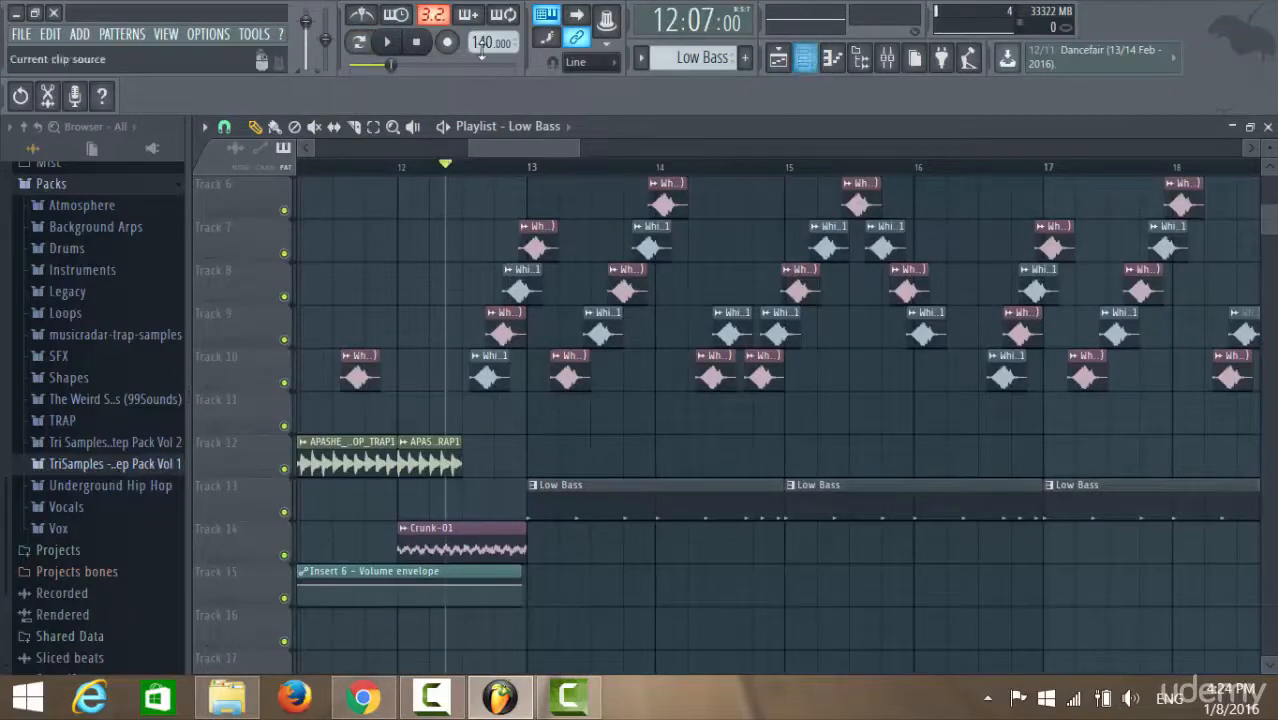
click(387, 41)
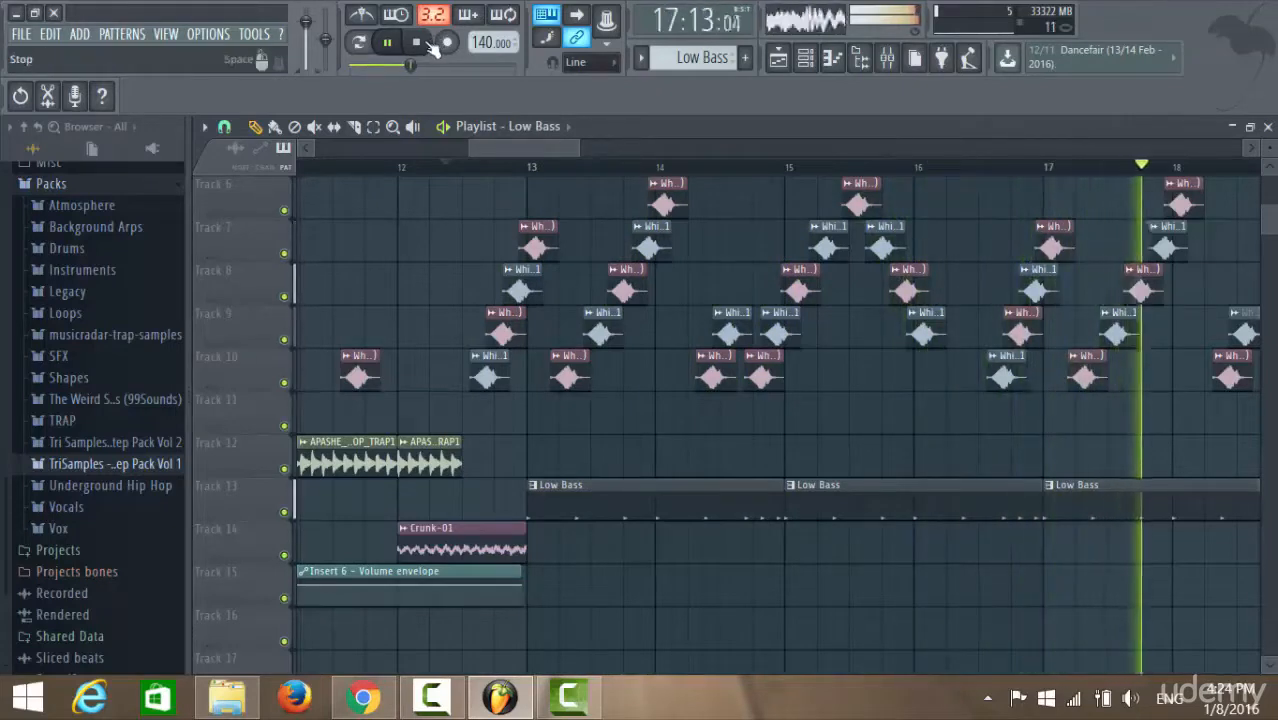
click(430, 43)
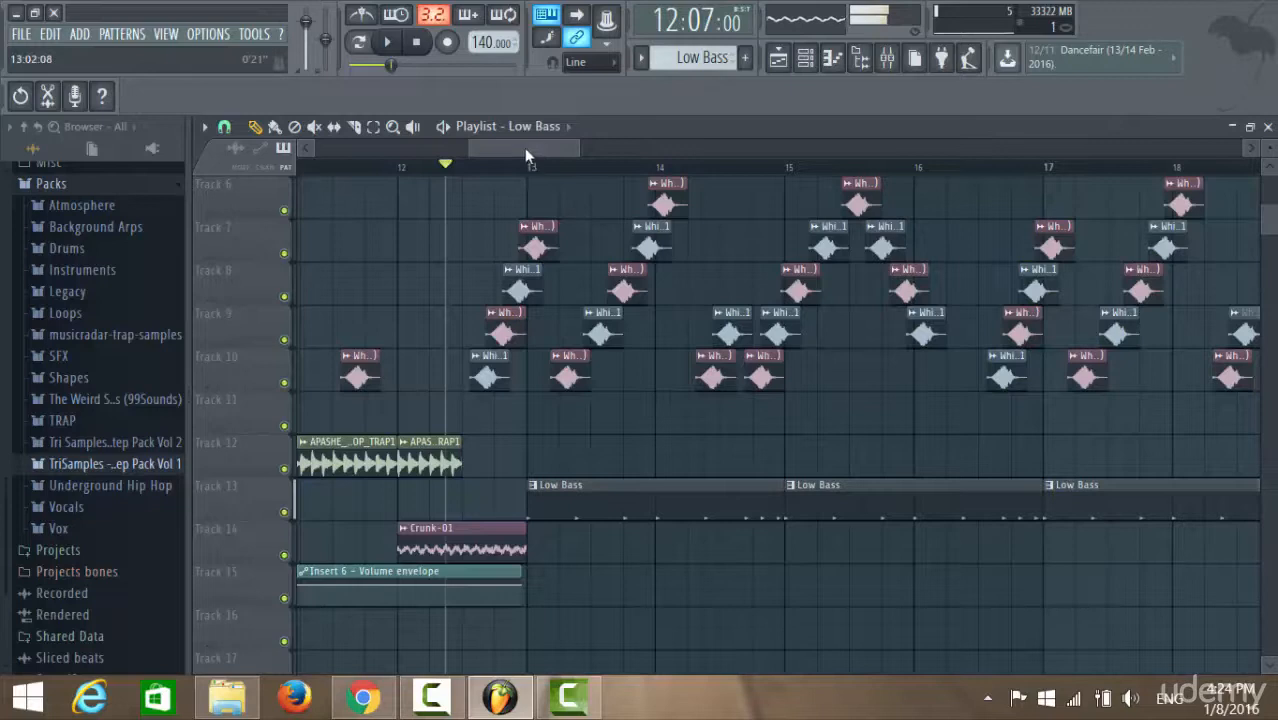
Look over the clips arranged in the playlist, from around bar 18 back to the start of the song
drag(524, 148, 618, 149)
scroll(711, 517, up, 2)
scroll(711, 517, up, 5)
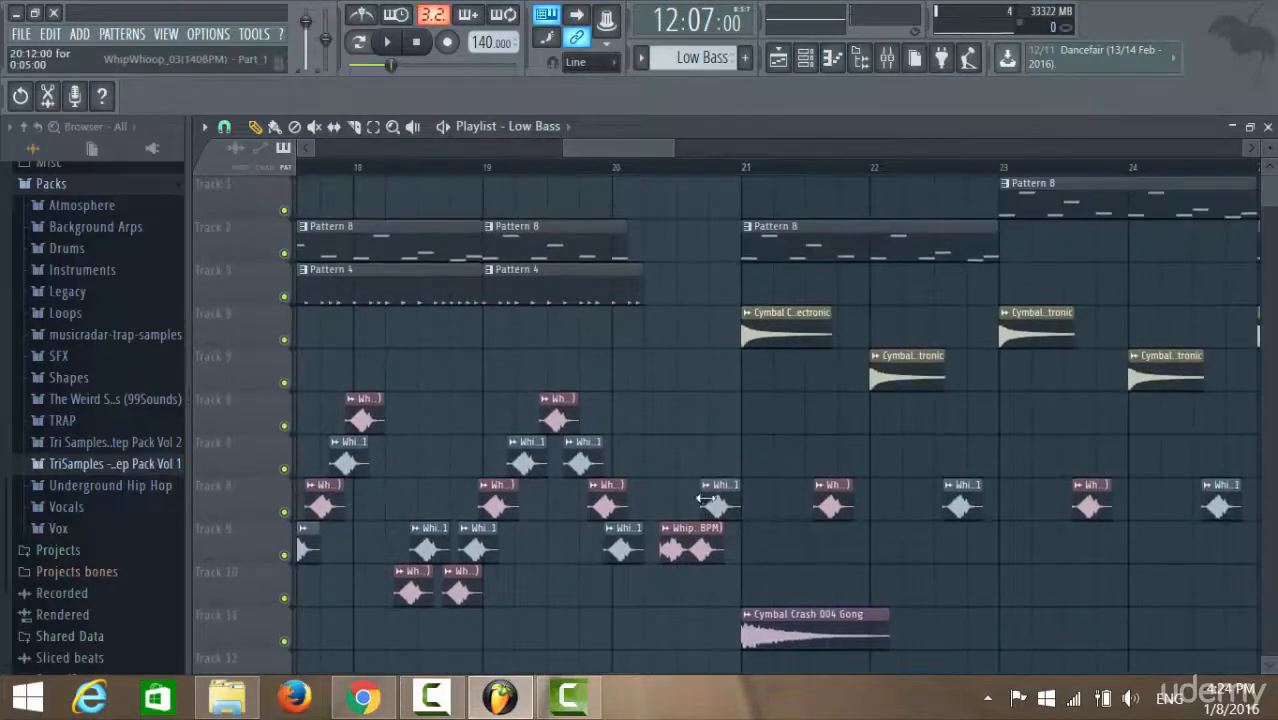
drag(618, 148, 330, 147)
scroll(516, 258, down, 8)
scroll(510, 276, up, 8)
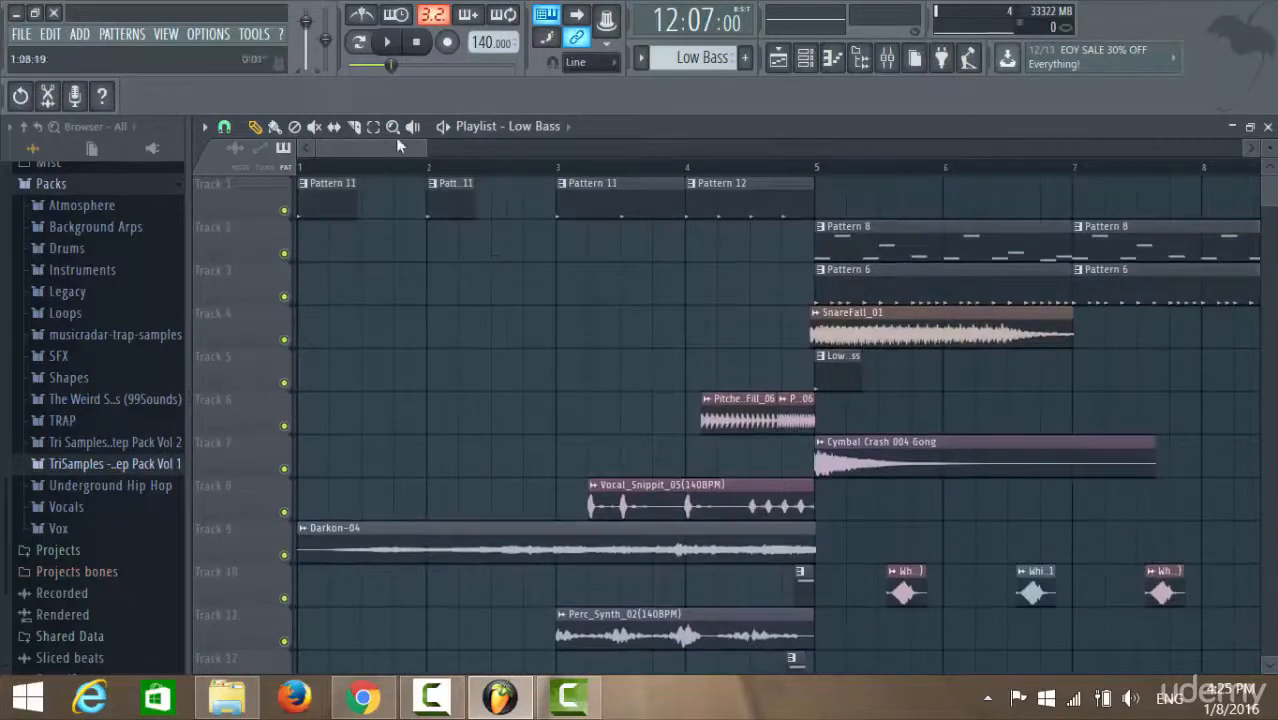
drag(365, 150, 290, 150)
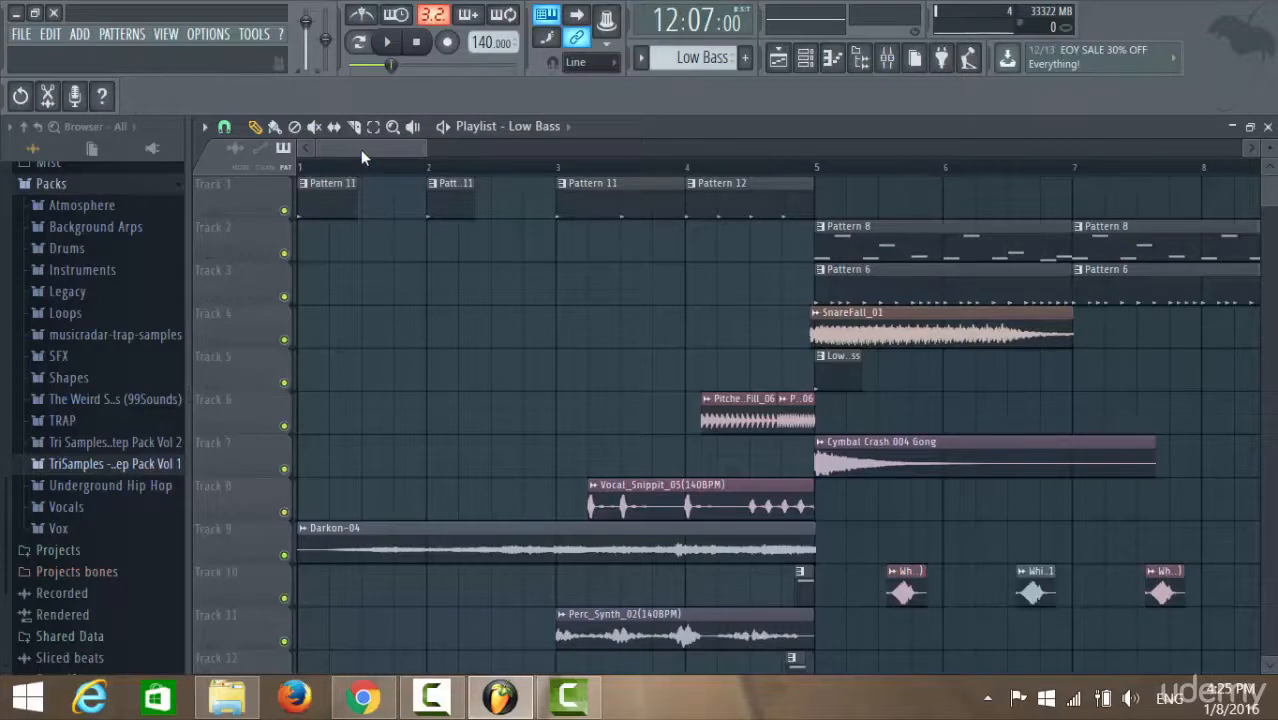
Route the 808 Bass Em Trap Kickerz channel to mixer track 8 and play the Low Bass pattern
click(806, 59)
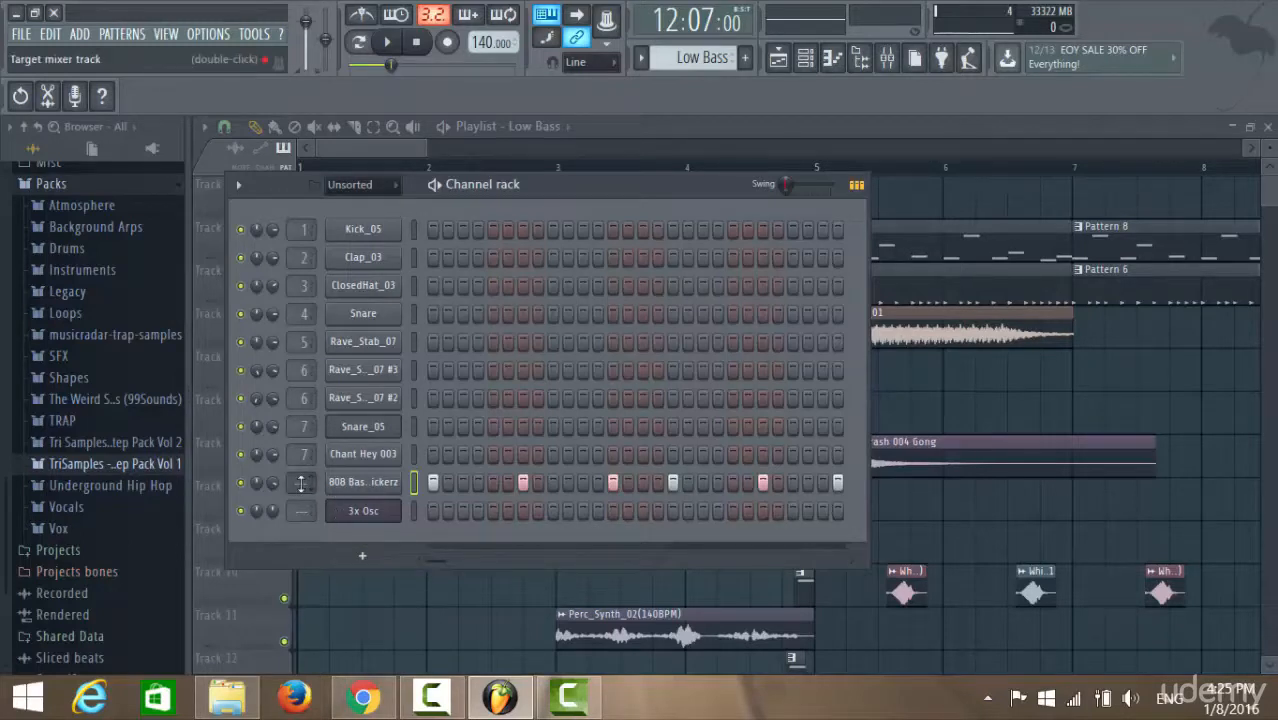
drag(303, 485, 303, 478)
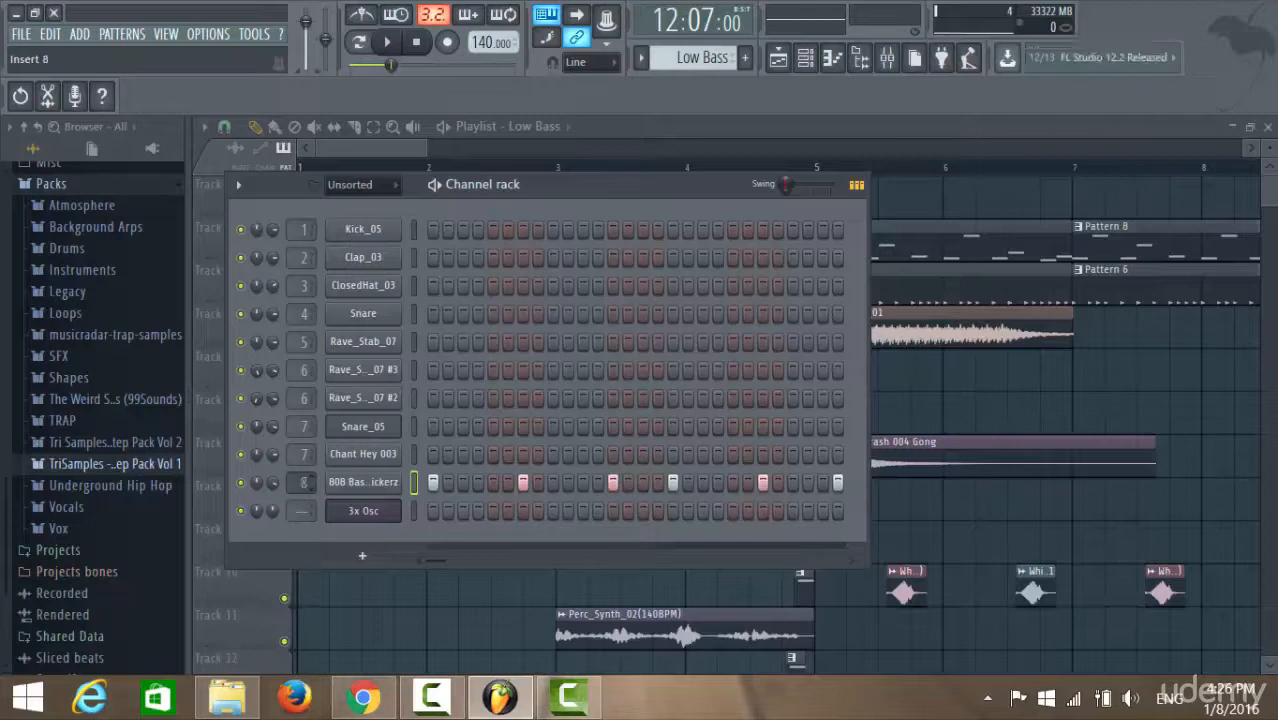
click(887, 60)
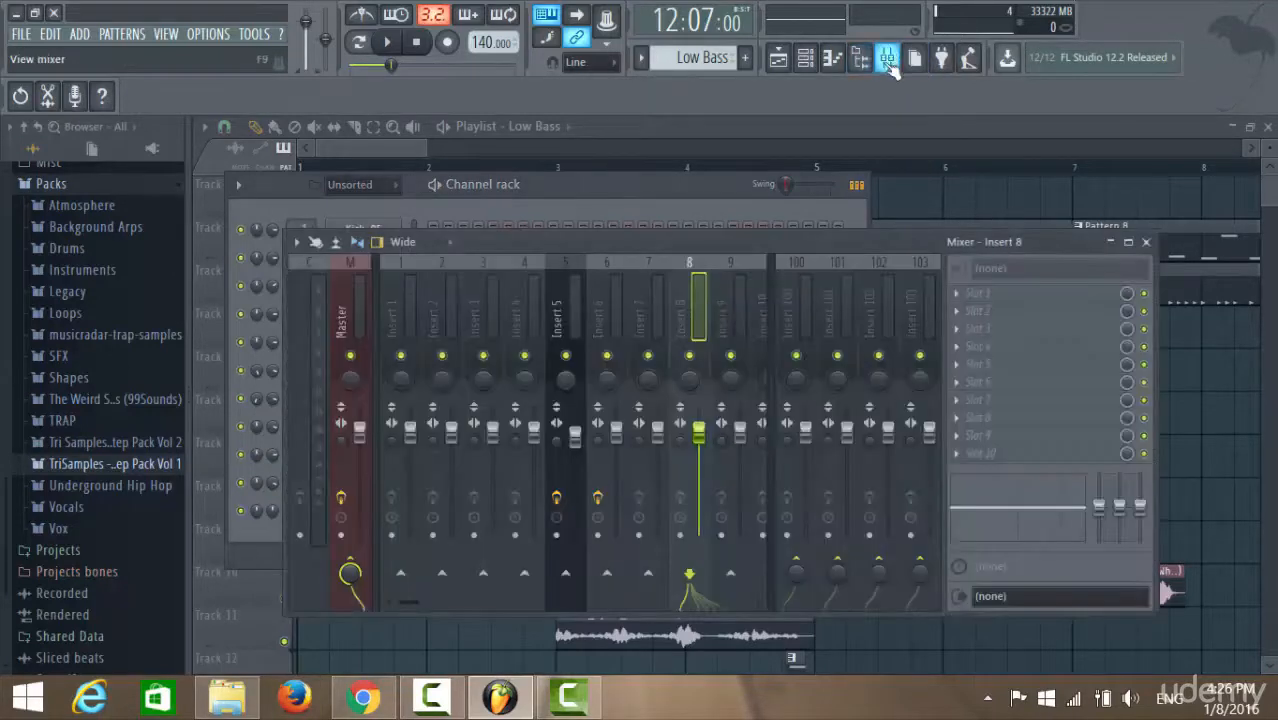
click(670, 182)
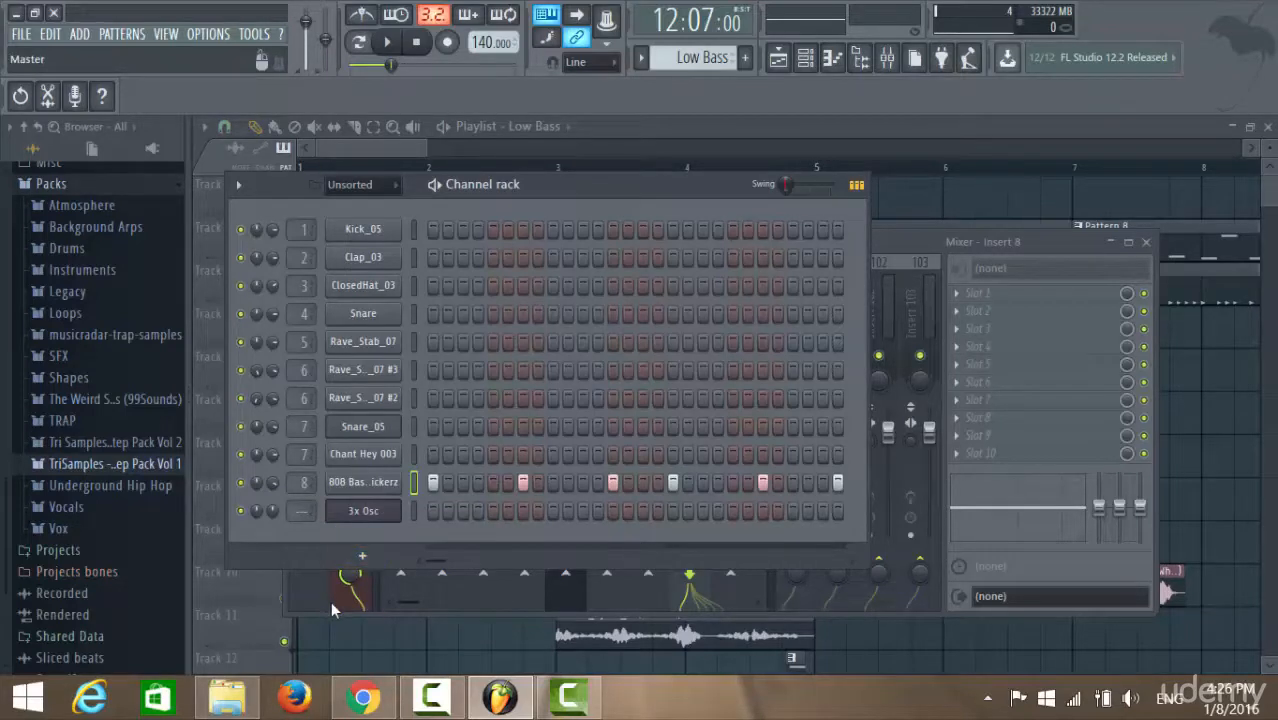
click(385, 44)
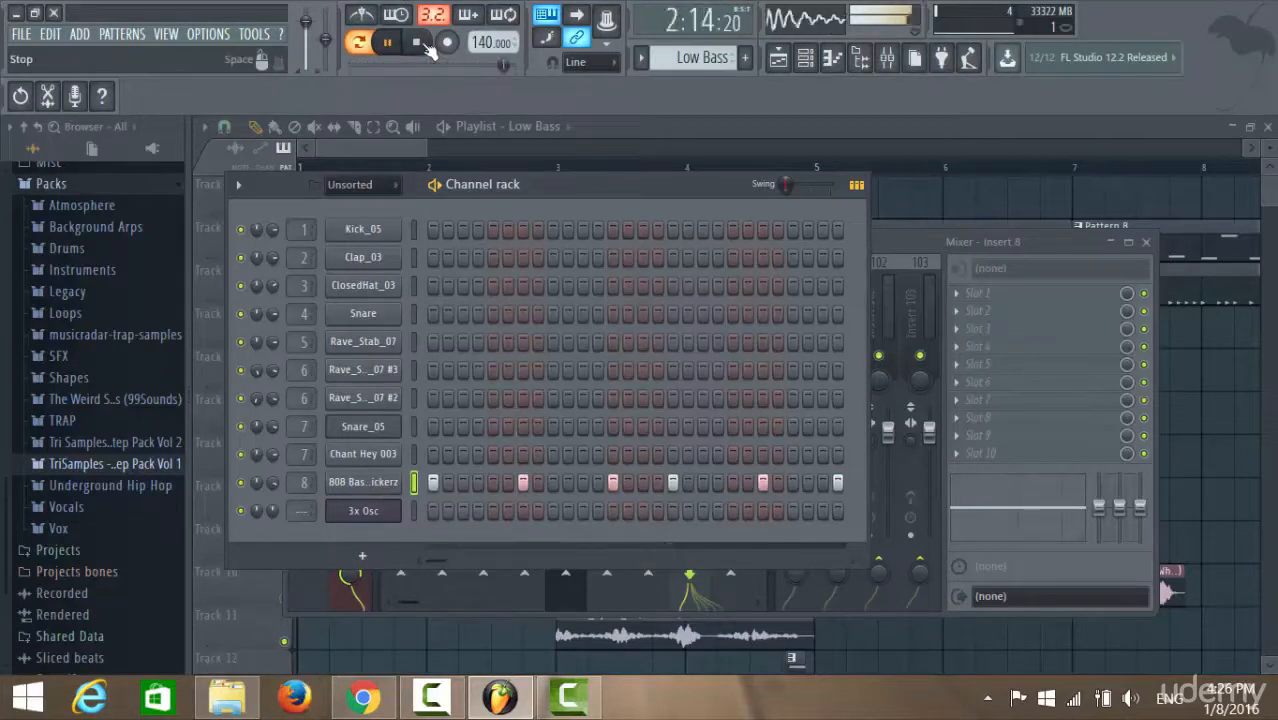
click(421, 44)
Add Fruity Parametric EQ 2 to the first effect slot of mixer Insert 8
right_click(396, 480)
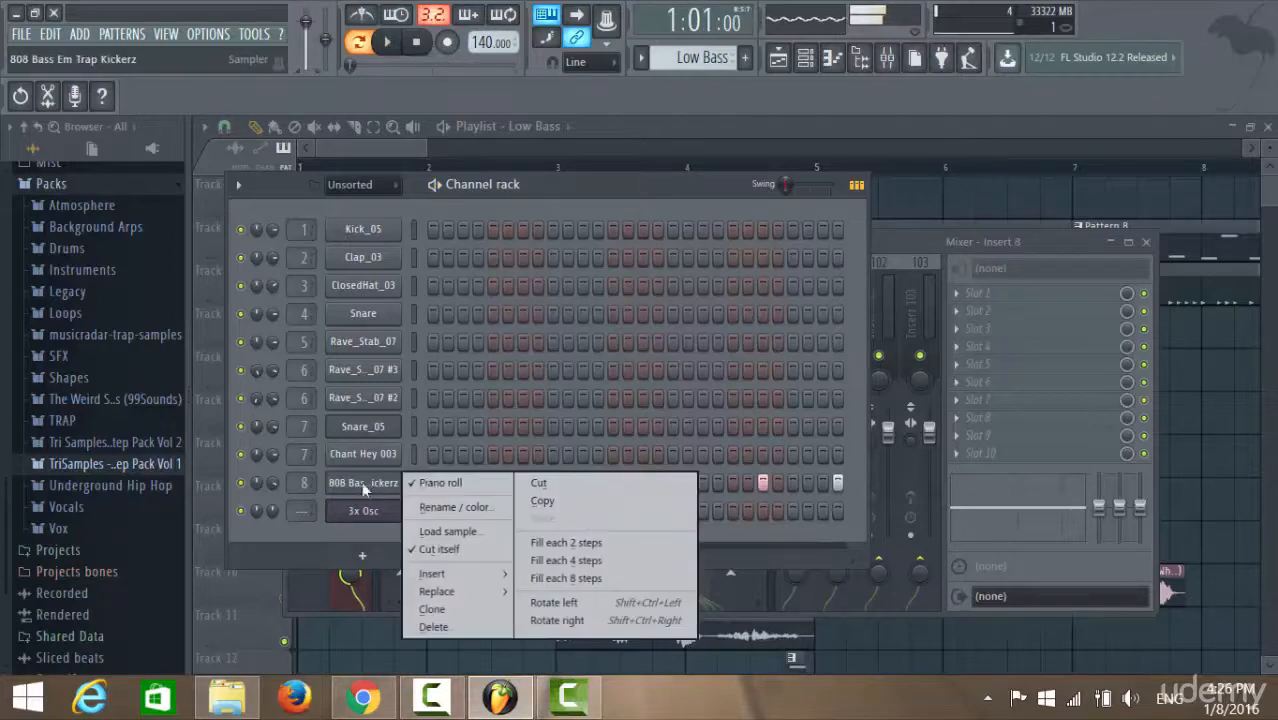
click(305, 484)
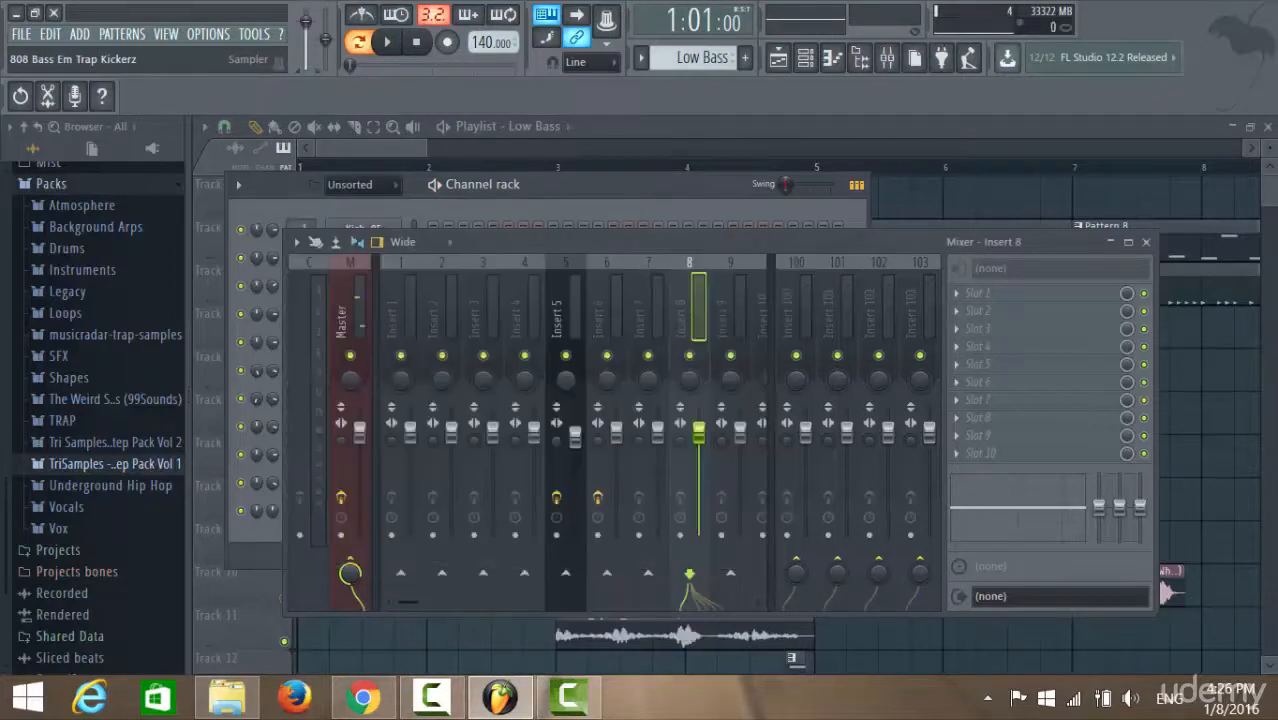
click(966, 294)
mouse_move(1028, 318)
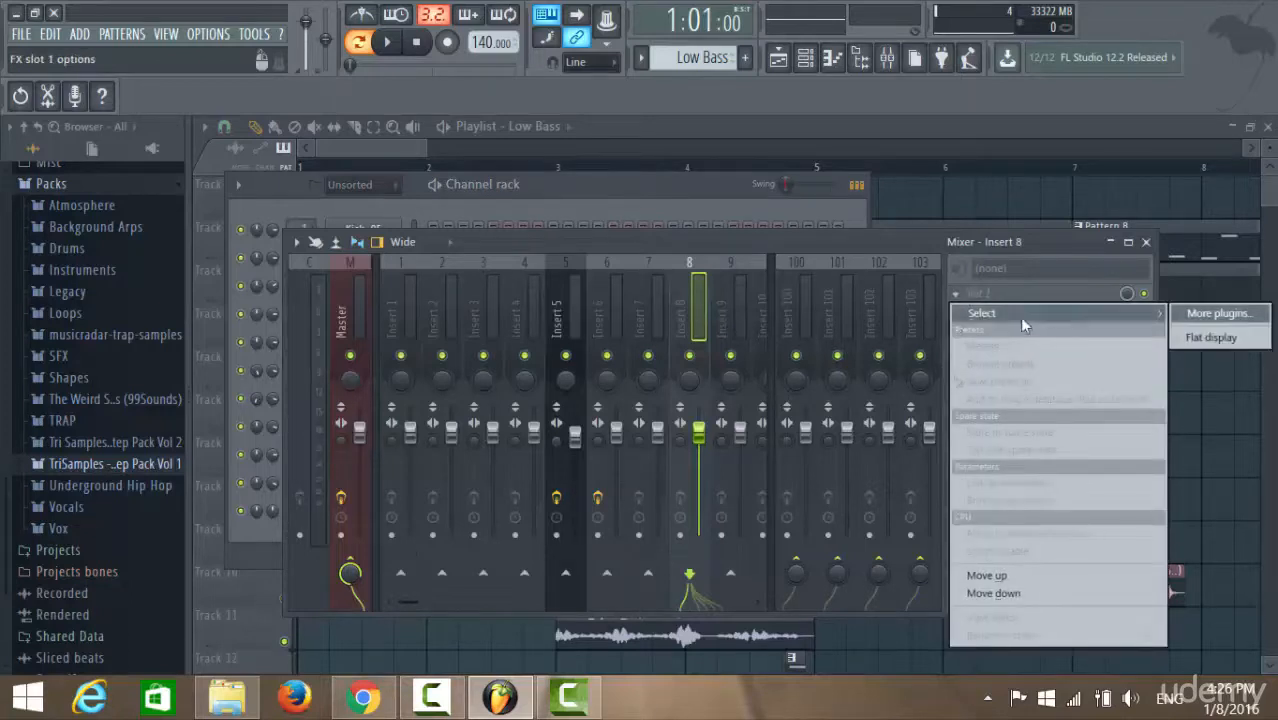
click(1212, 313)
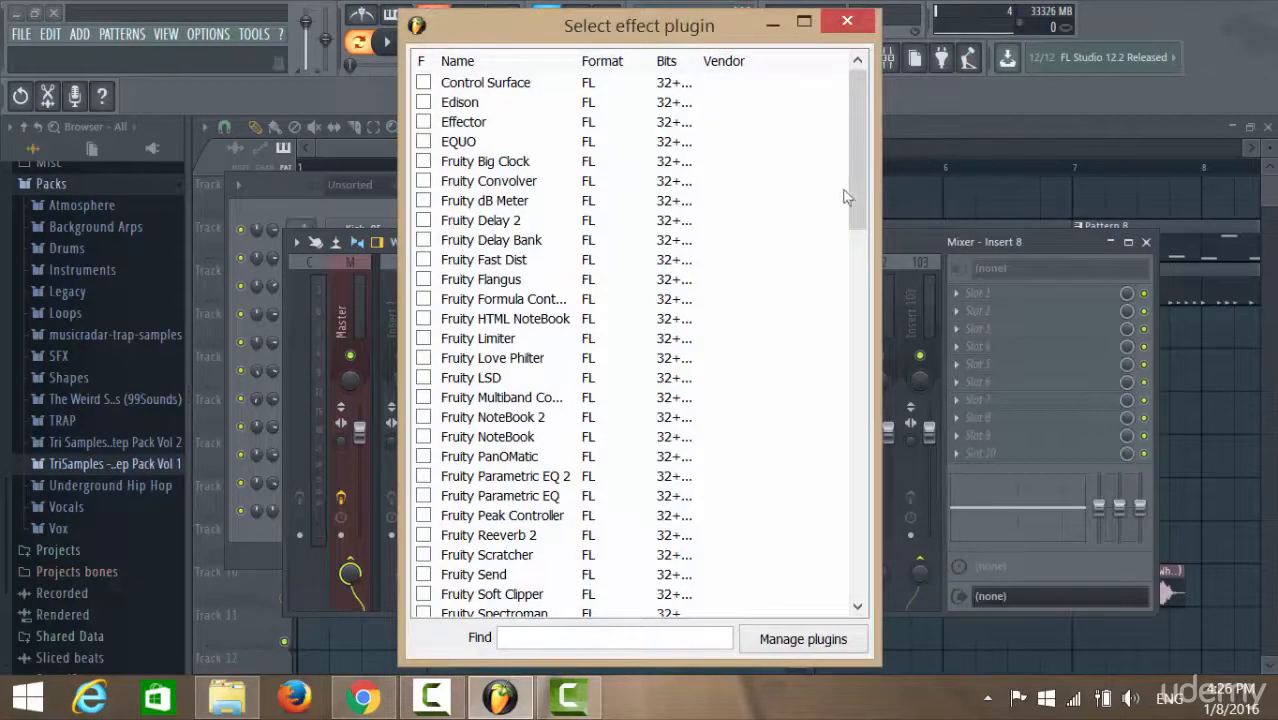
drag(851, 125, 853, 171)
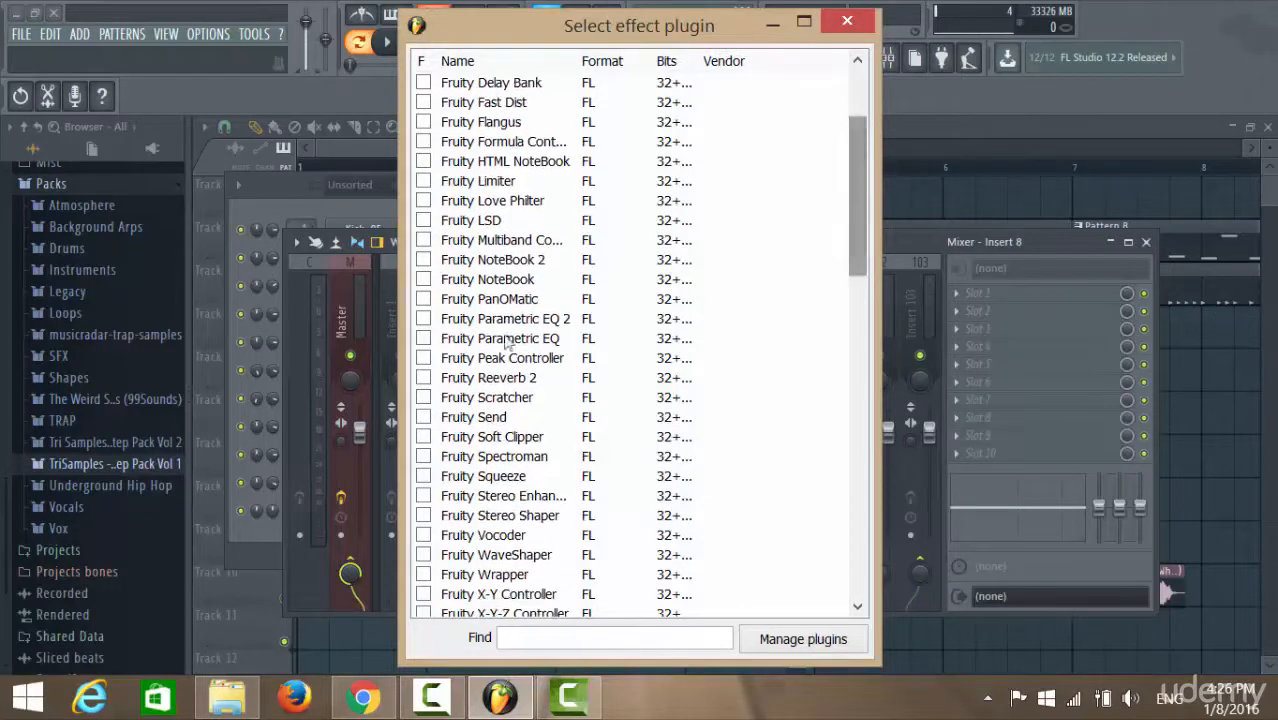
double_click(522, 320)
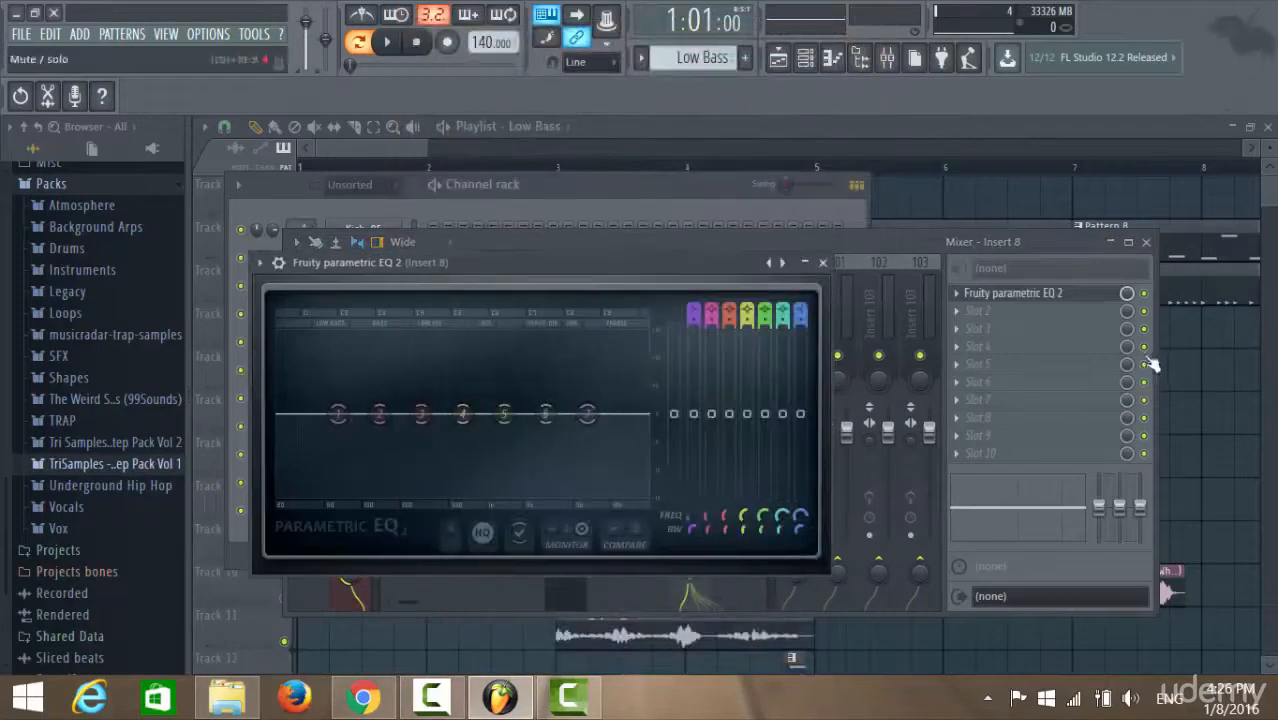
Add the DensitymkIII compressor to the second effect slot of Insert 8 and move its window off the effect slots
click(978, 318)
mouse_move(990, 324)
click(1201, 325)
drag(863, 125, 845, 562)
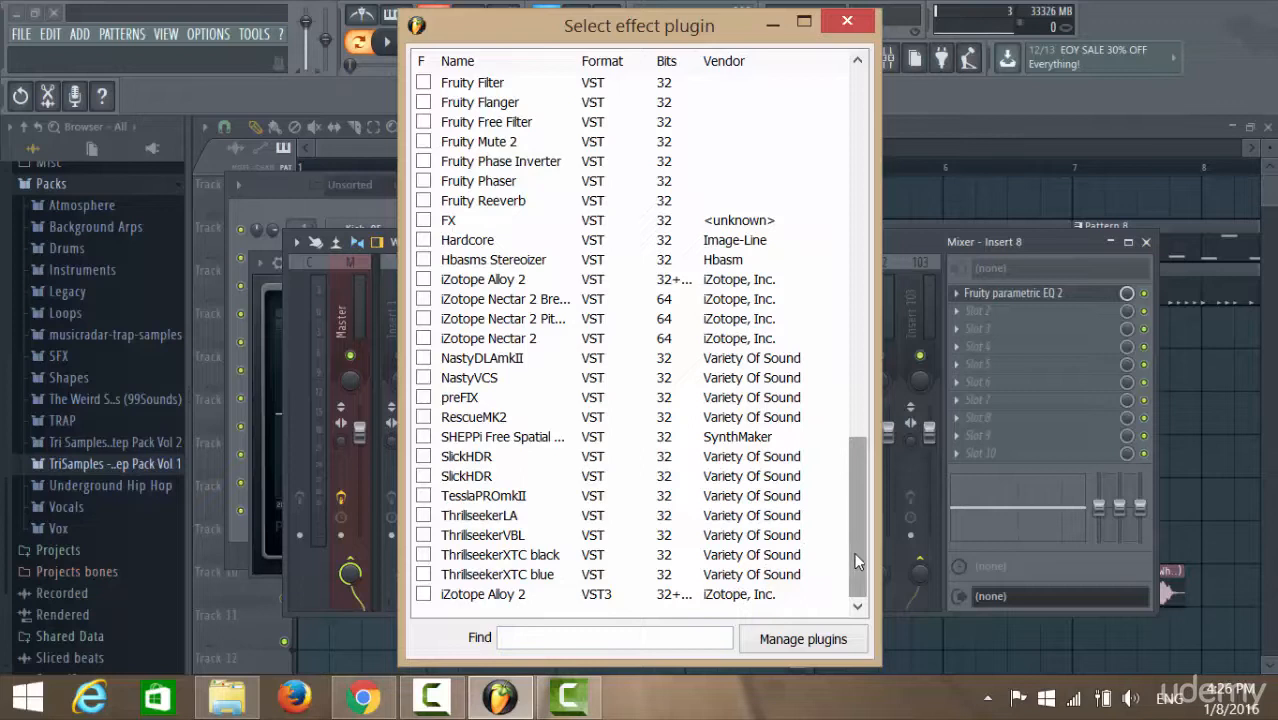
scroll(861, 557, up, 9)
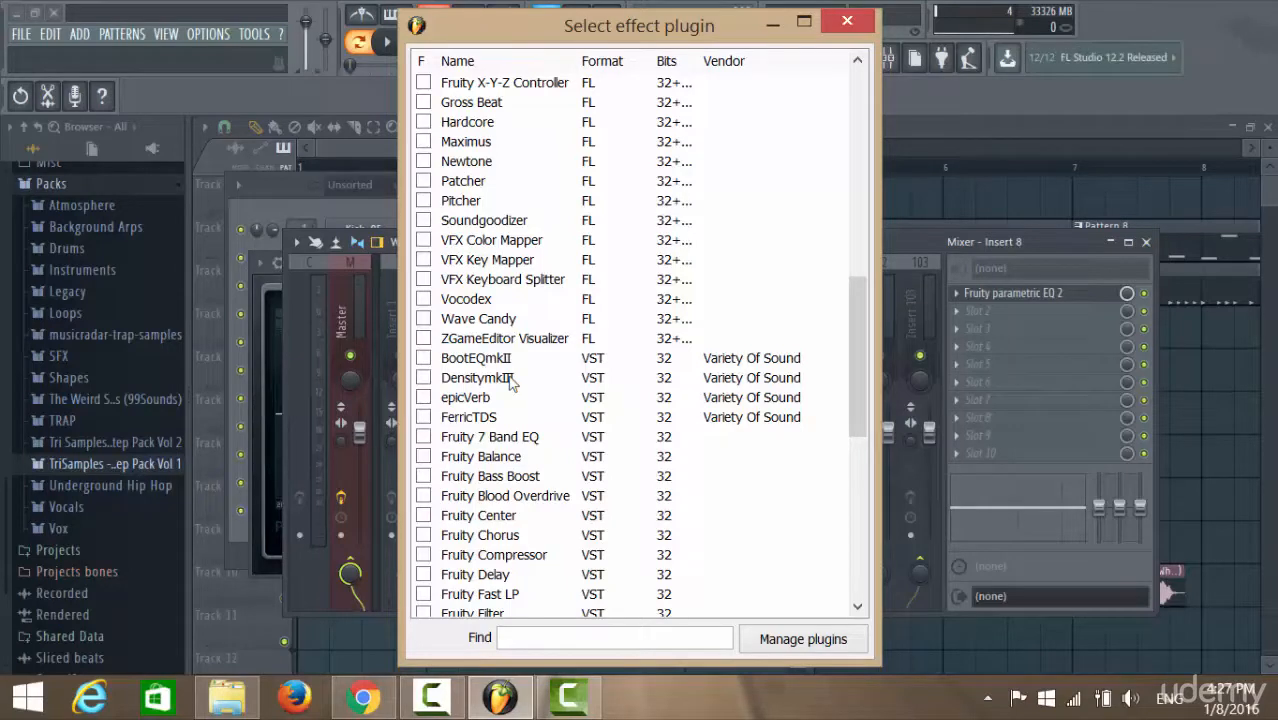
double_click(476, 378)
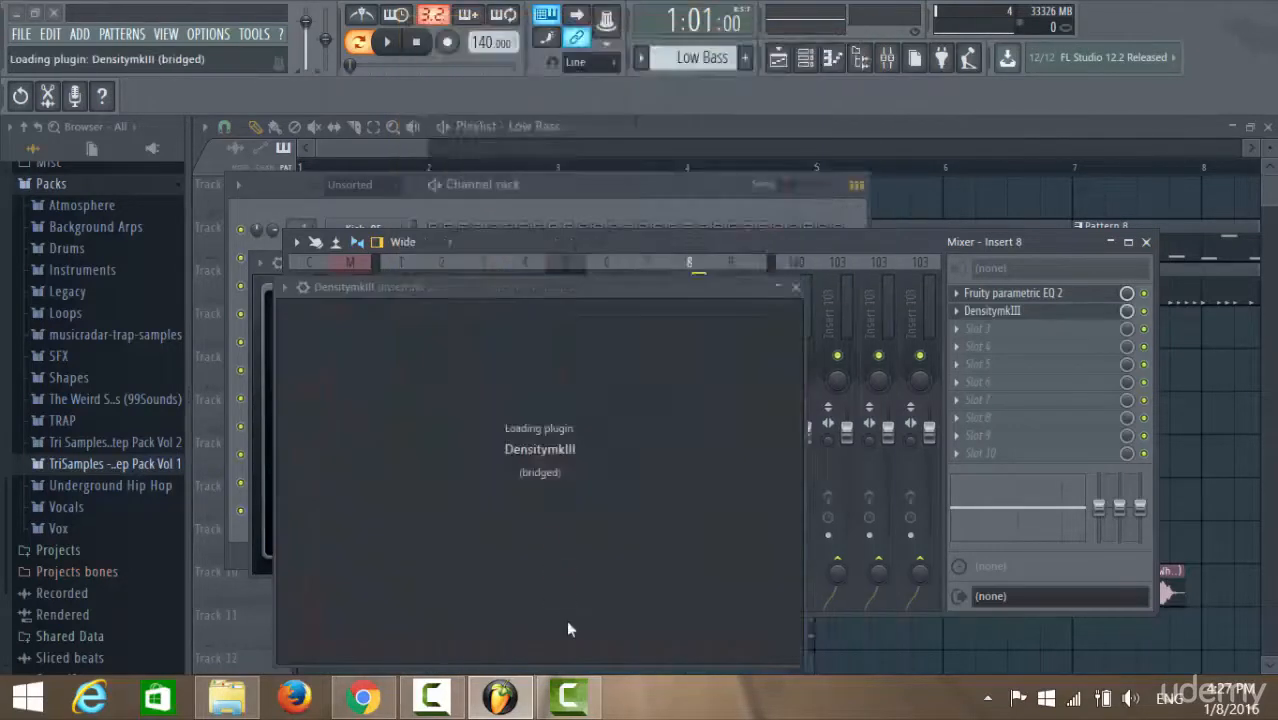
drag(862, 289, 664, 289)
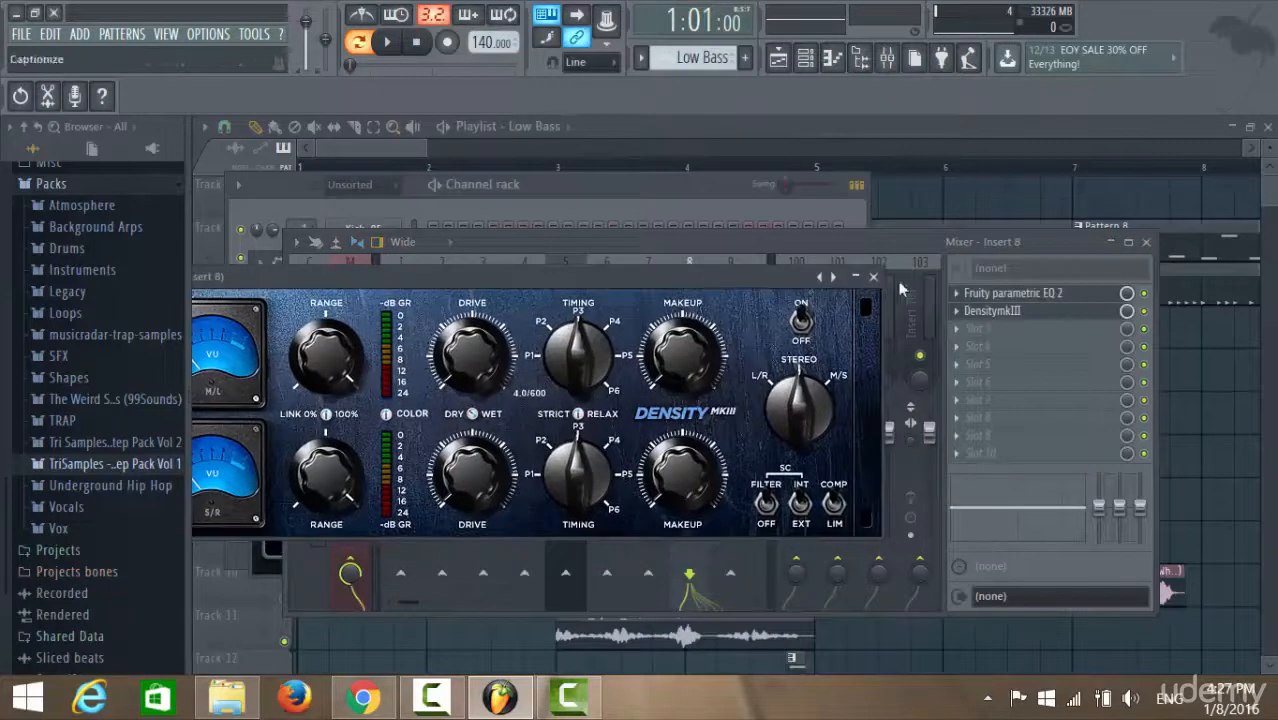
Load the "pinning down" preset in DensitymkIII and play the Low Bass pattern with it
click(957, 311)
mouse_move(1000, 360)
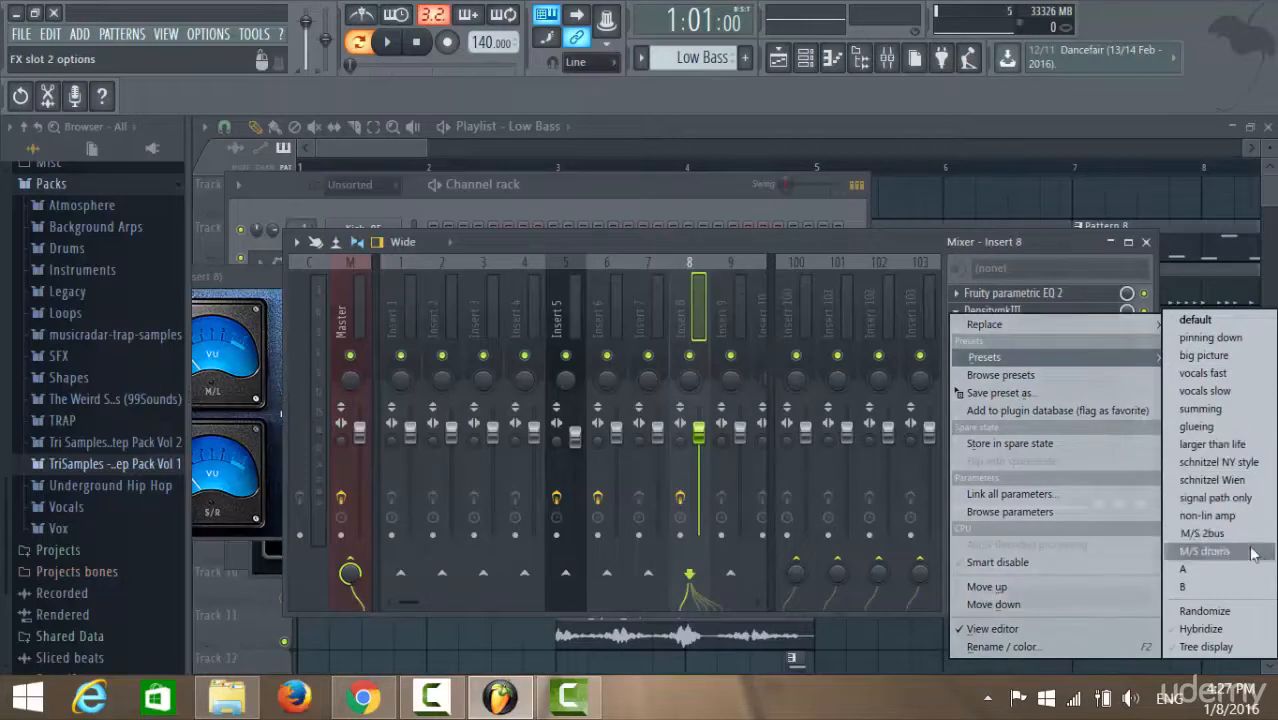
click(1235, 337)
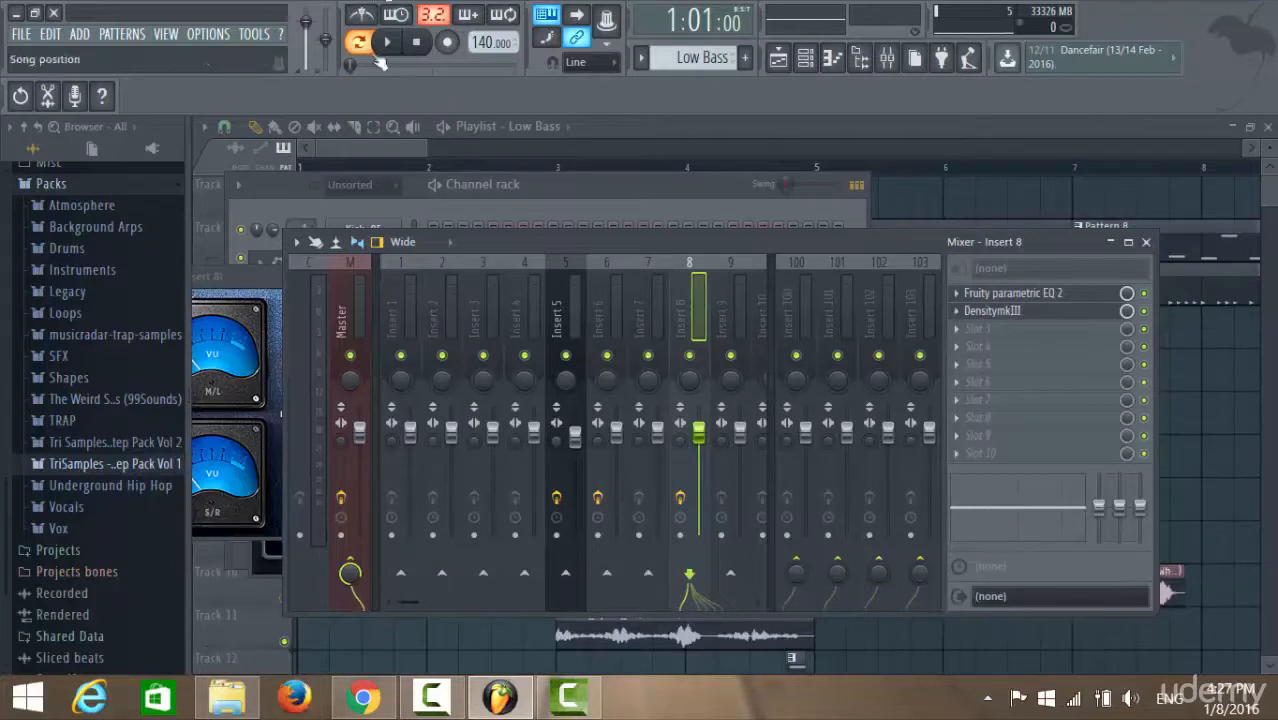
click(394, 48)
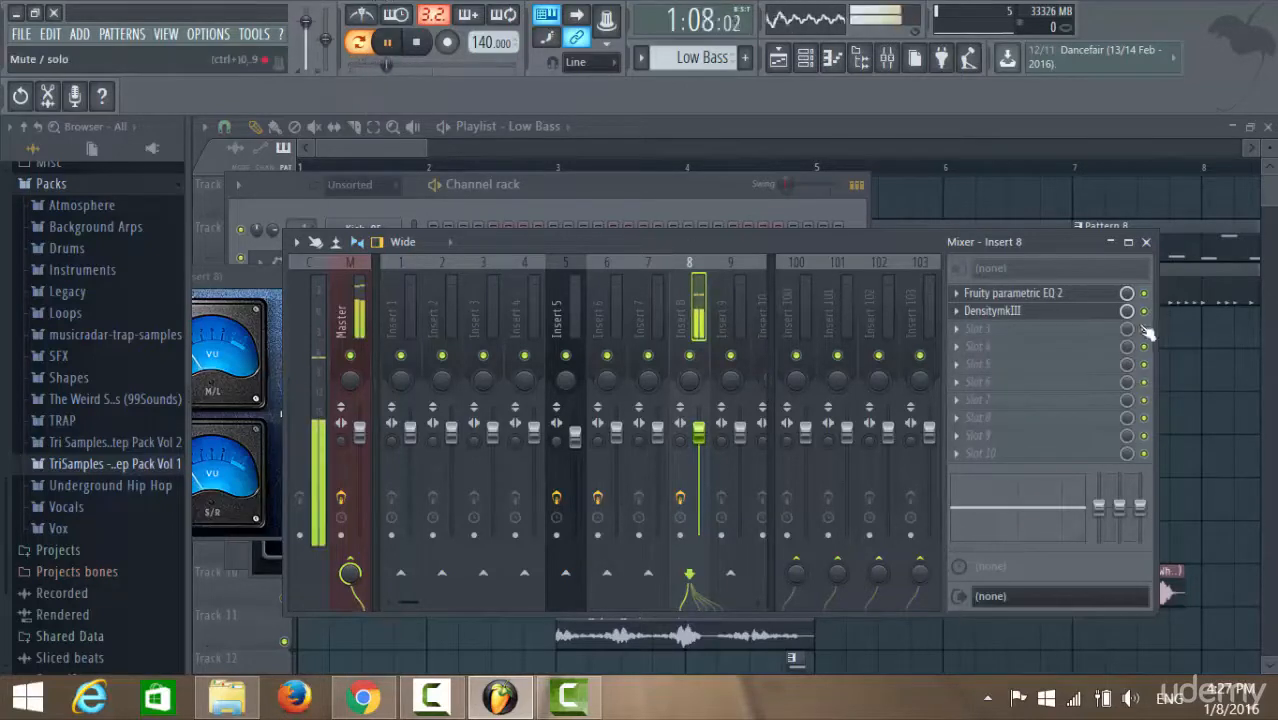
Try the "vocals fast" preset in DensitymkIII while the pattern plays
click(957, 311)
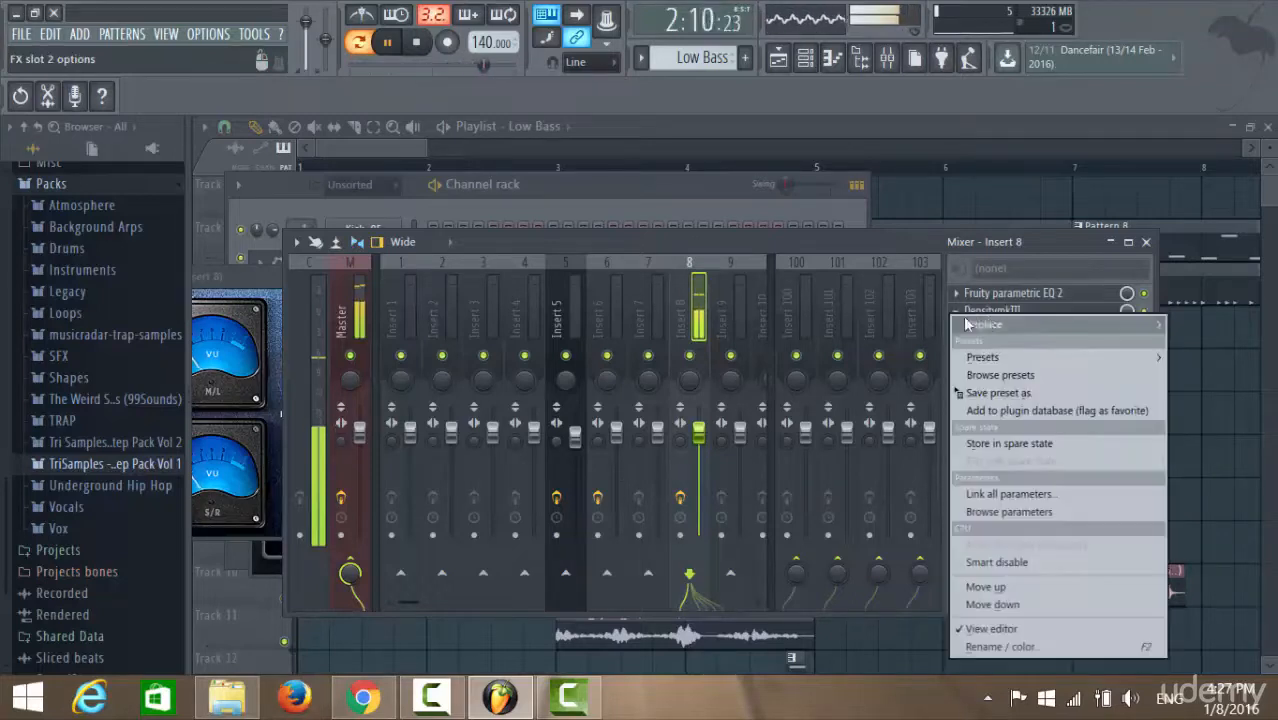
click(1203, 373)
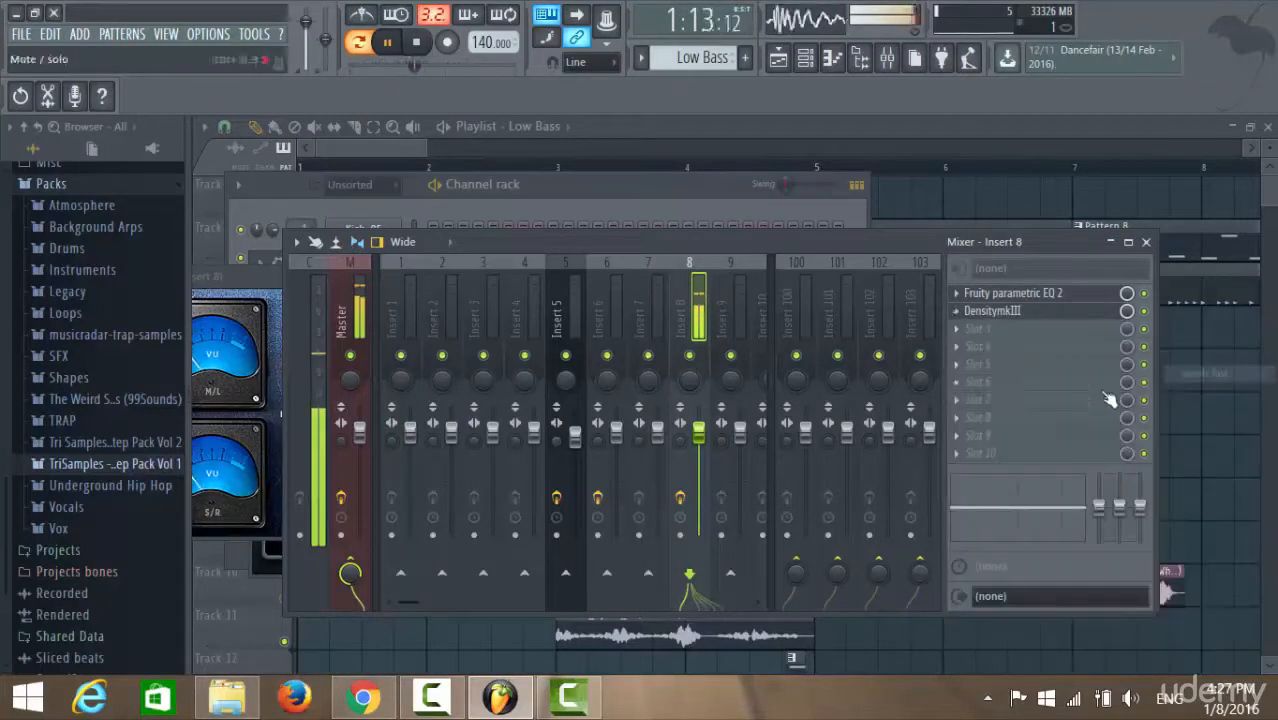
click(958, 316)
mouse_move(1018, 358)
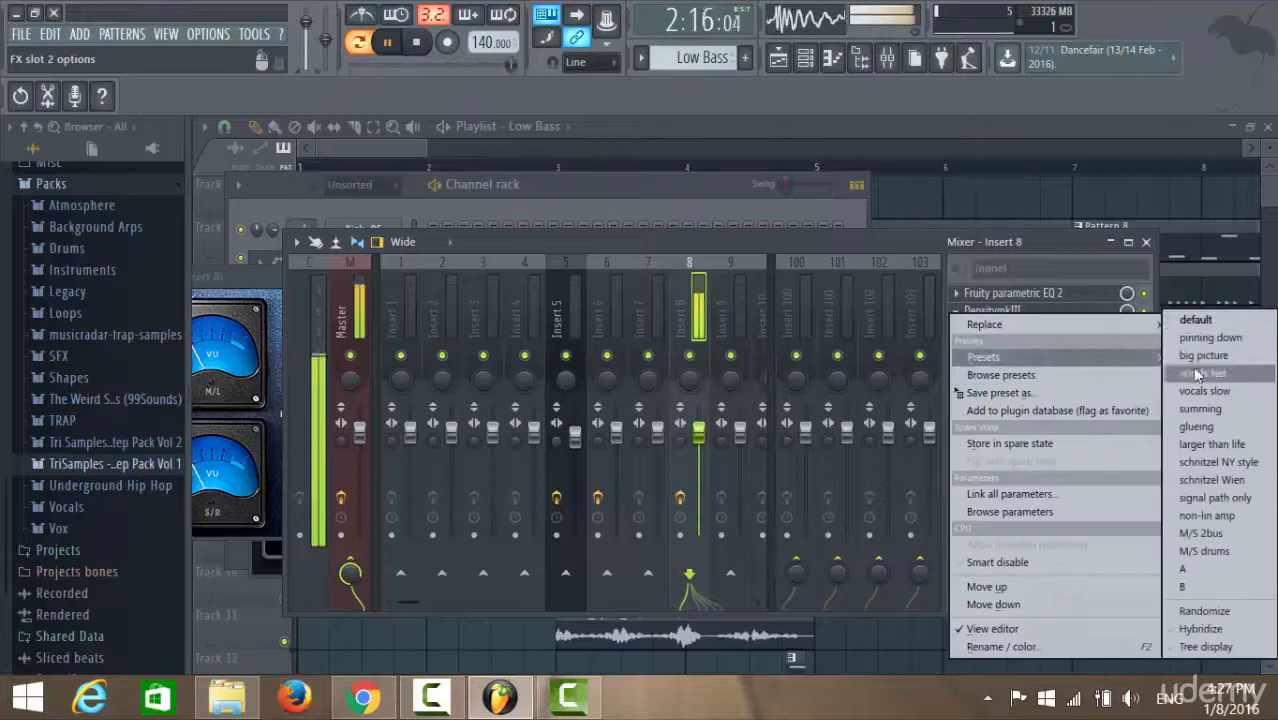
click(1185, 369)
Compare the "larger than life" preset of DensitymkIII with its default preset during playback
click(960, 318)
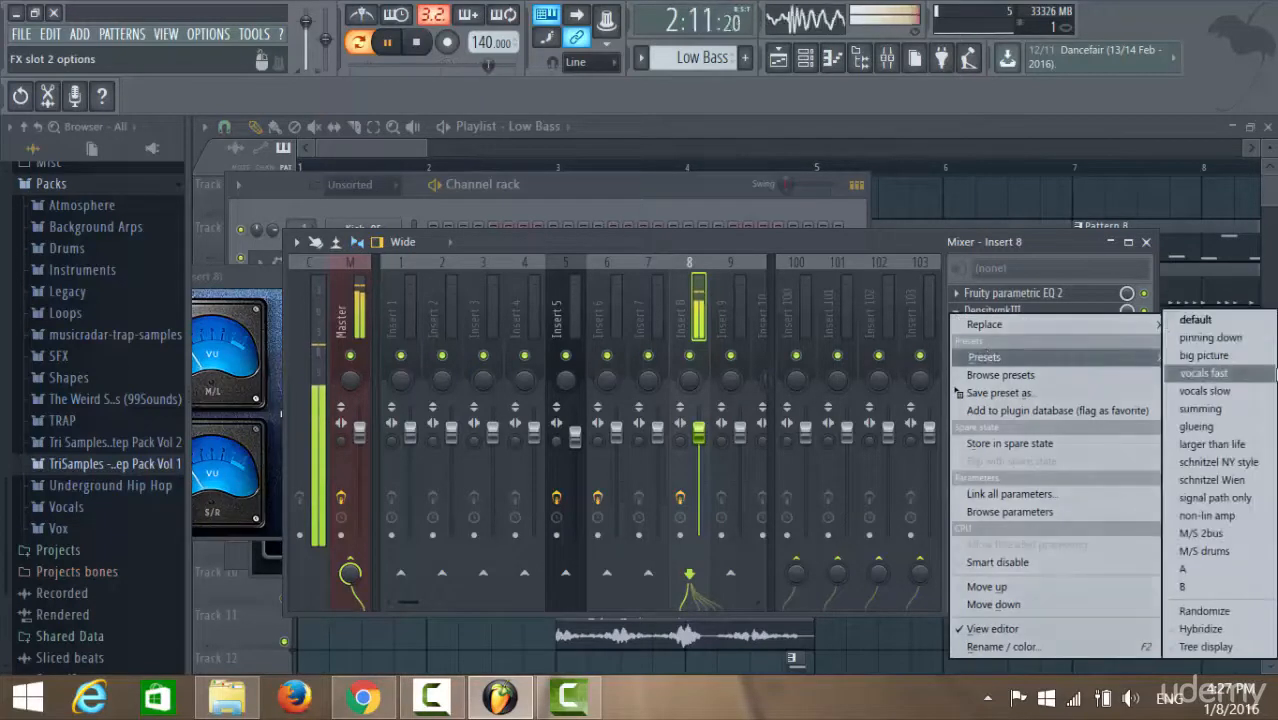
click(1240, 446)
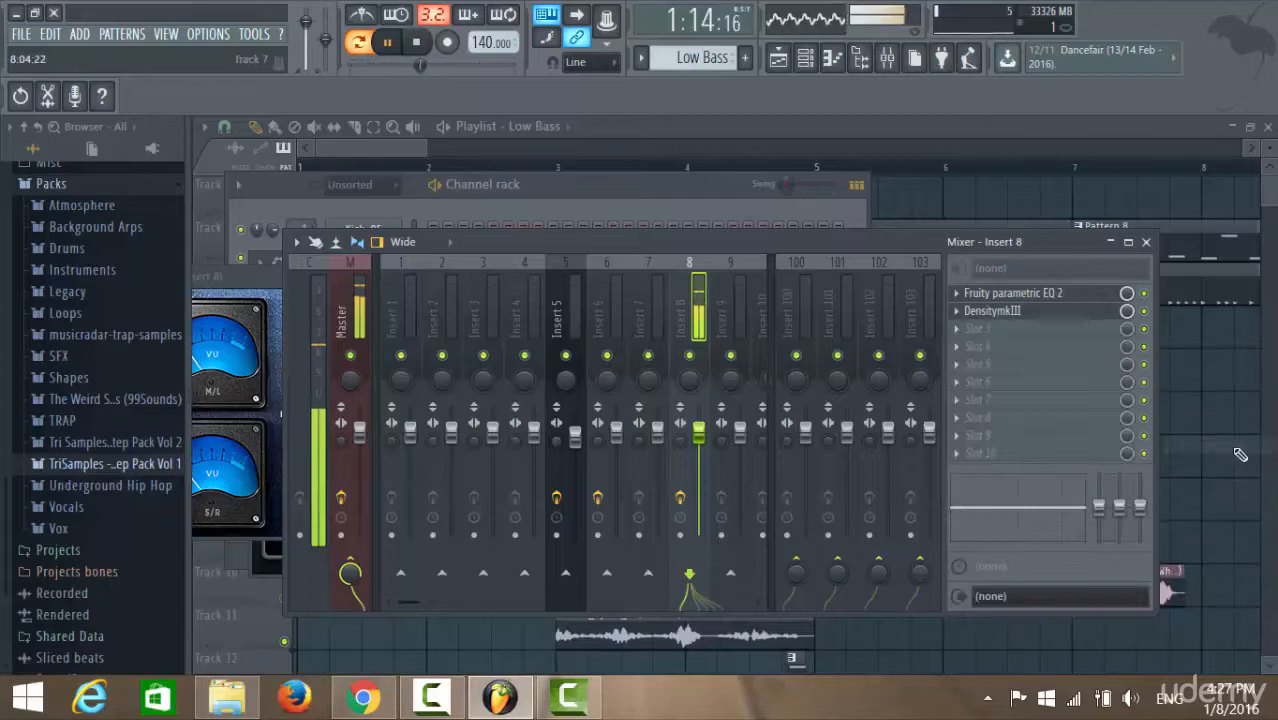
click(962, 318)
mouse_move(983, 362)
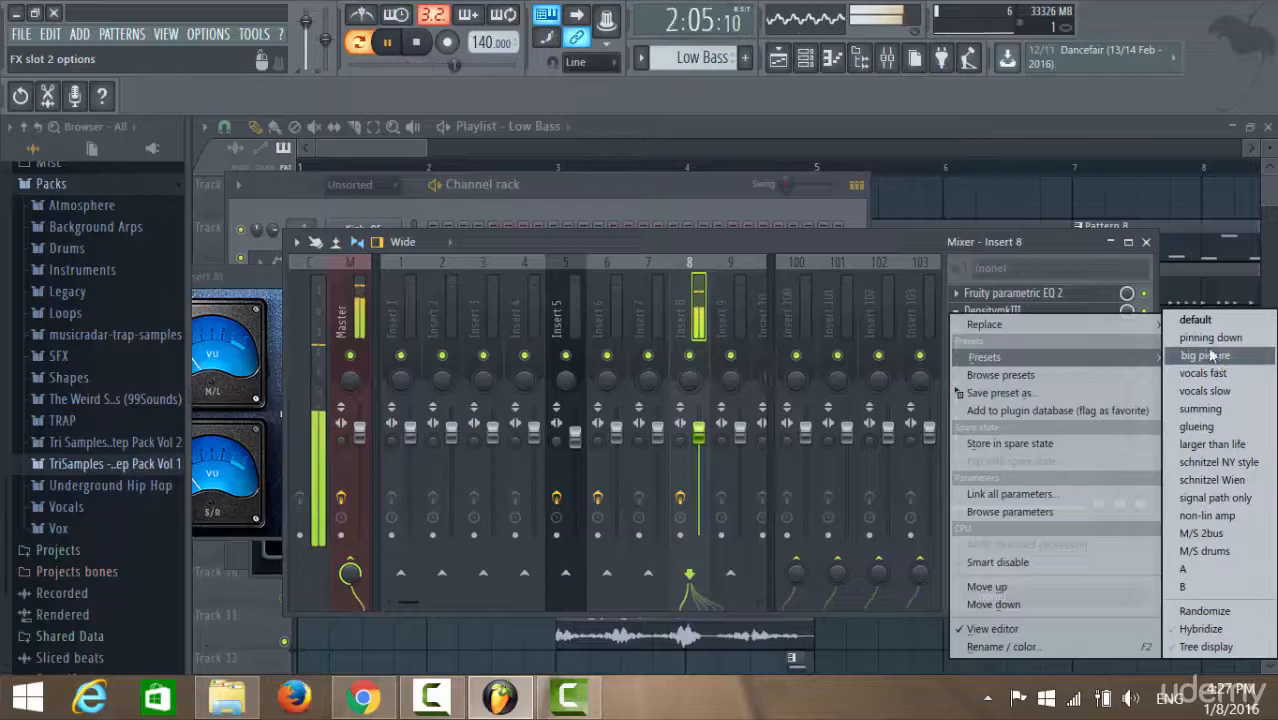
click(1197, 322)
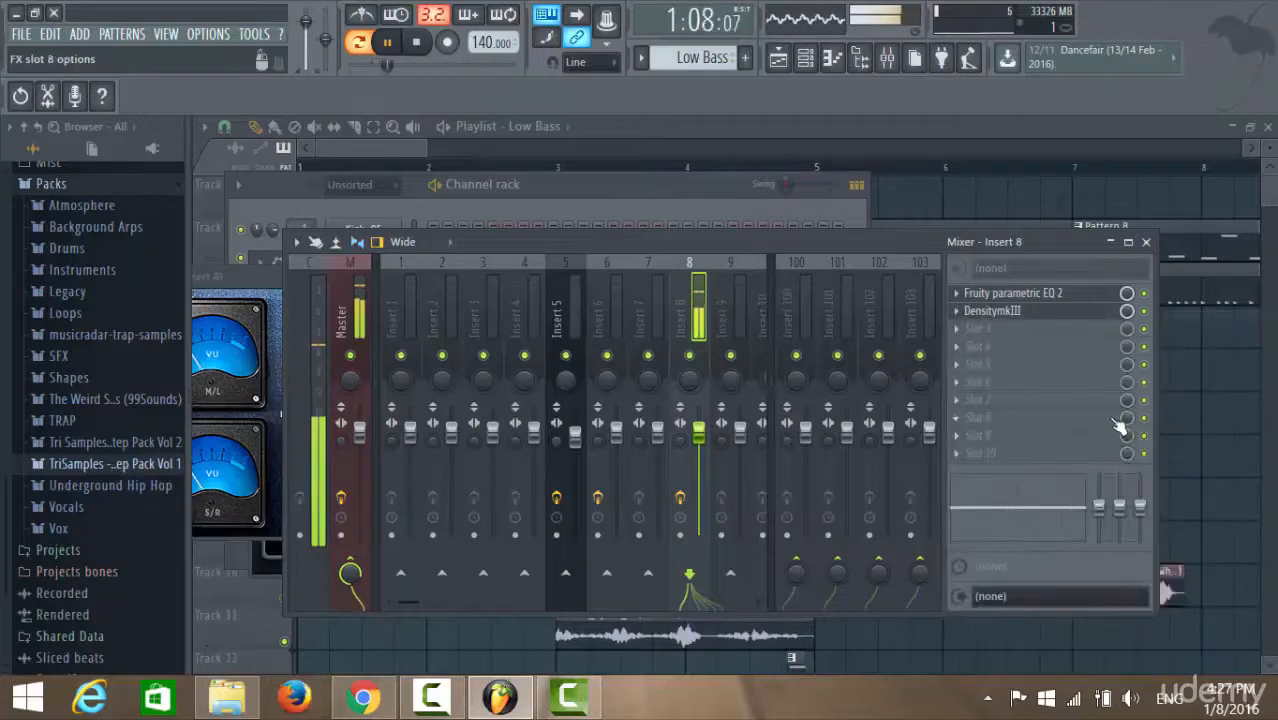
Load the "larger than life" preset in DensitymkIII on Insert 8
click(960, 311)
mouse_move(990, 362)
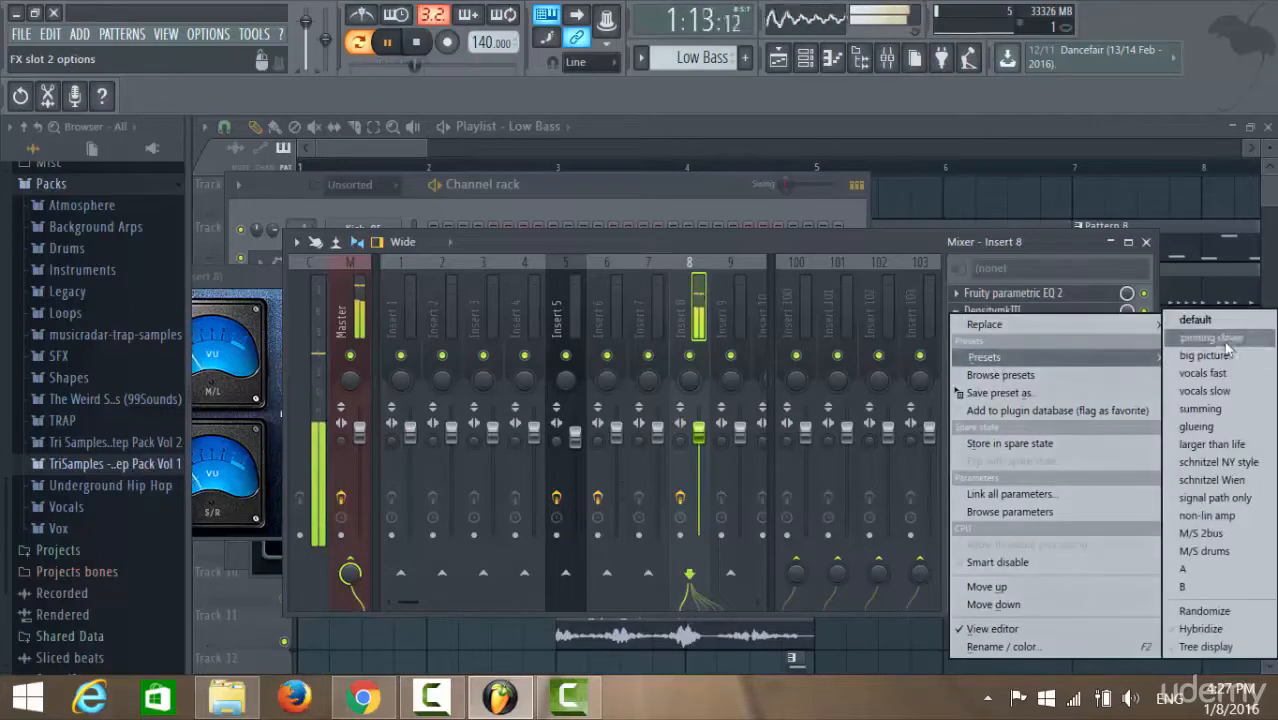
click(1232, 449)
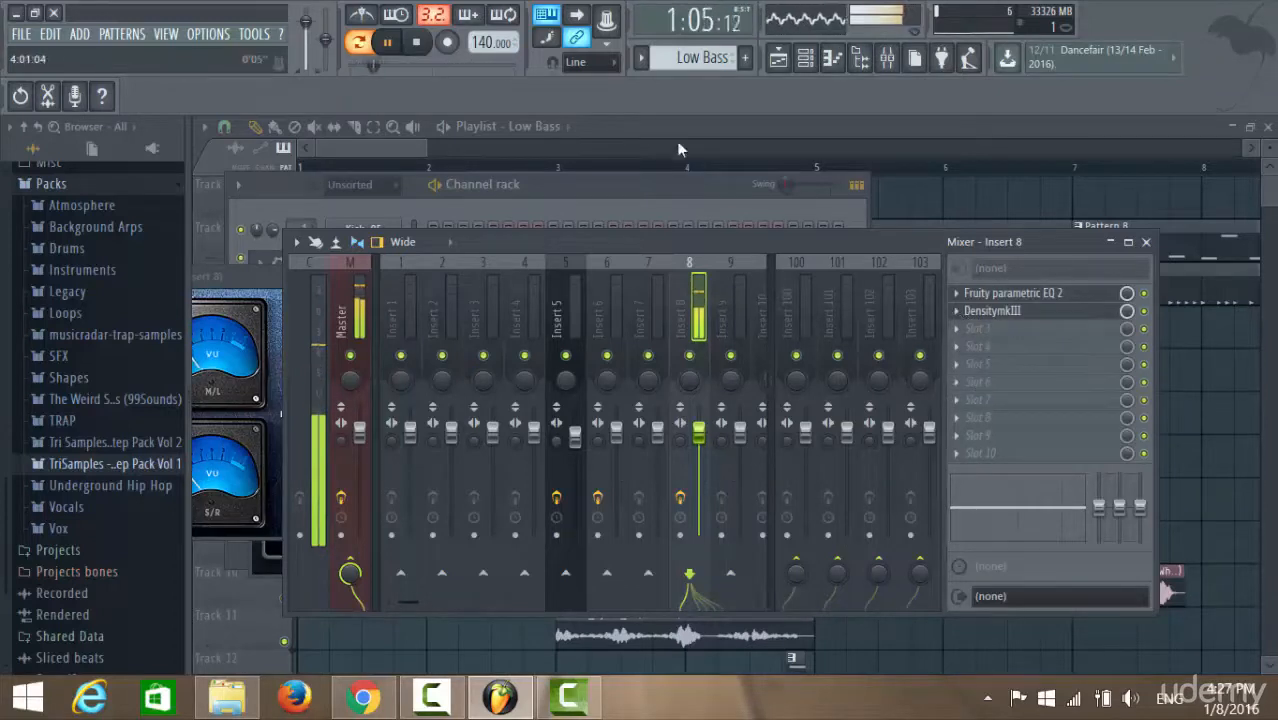
Examine the playlist arrangement from the intro to about bar 40, and stop the Low Bass pattern playback
click(398, 147)
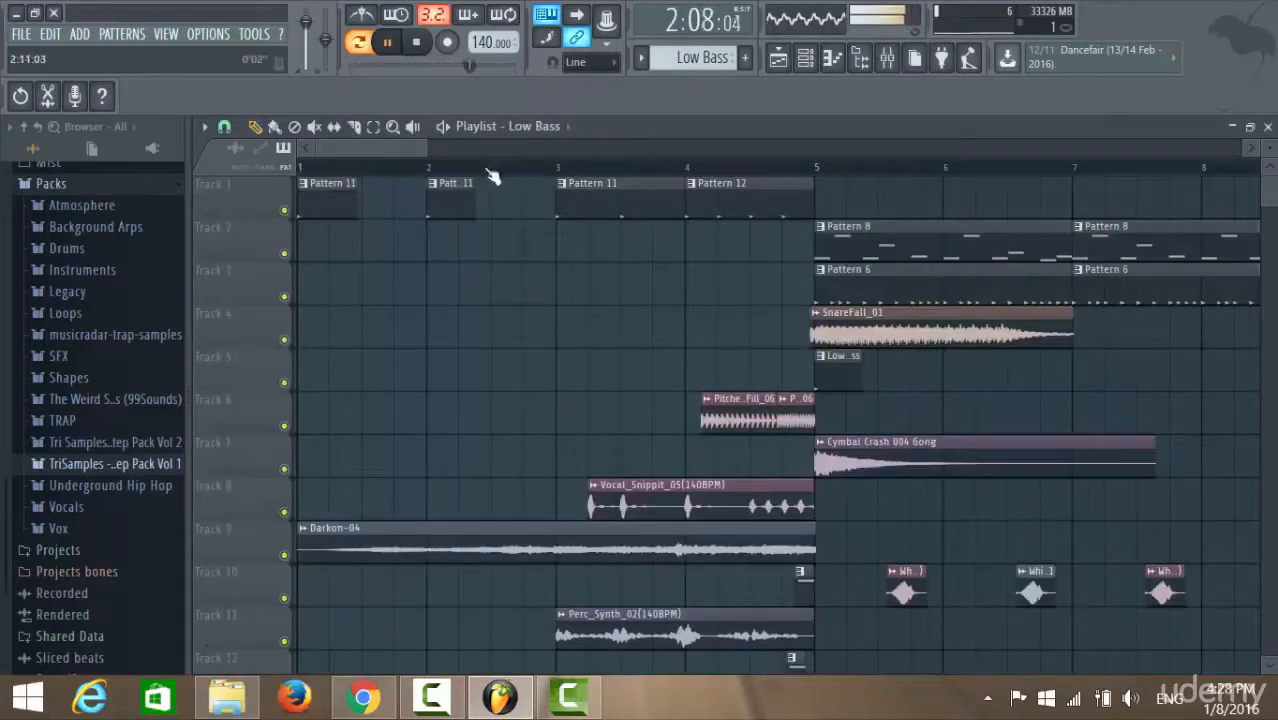
drag(397, 152, 697, 152)
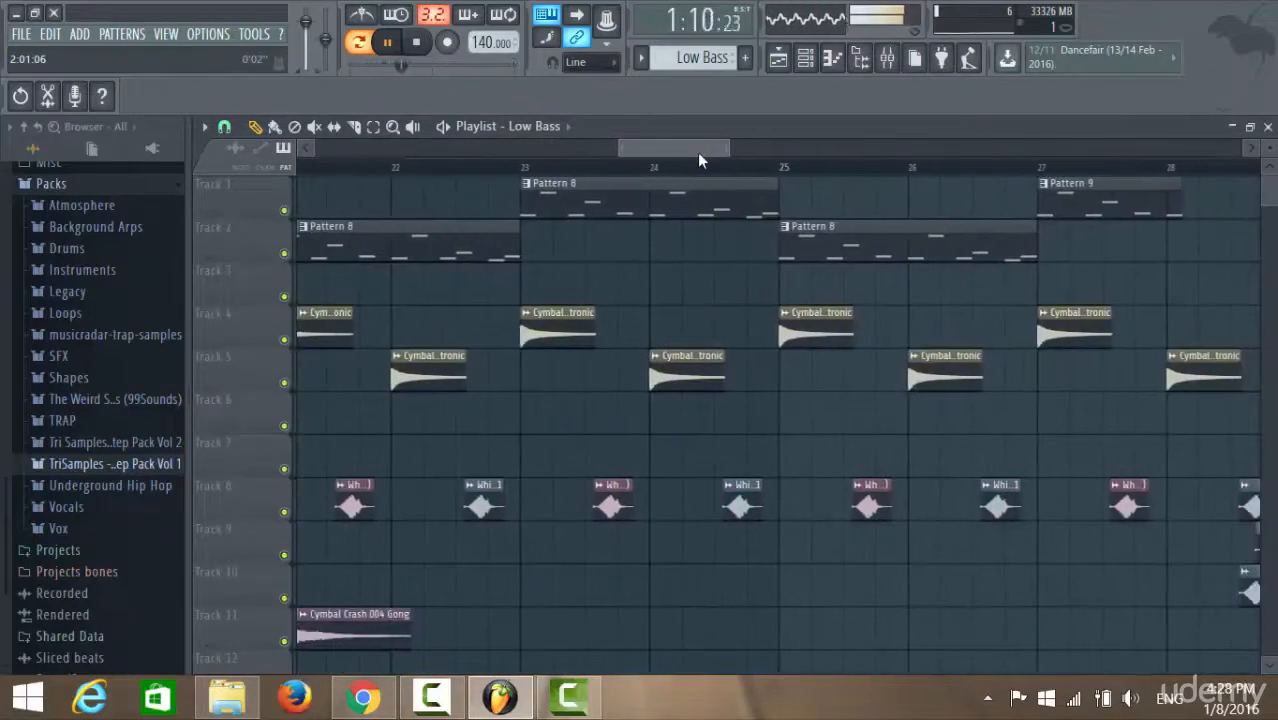
scroll(760, 210, down, 5)
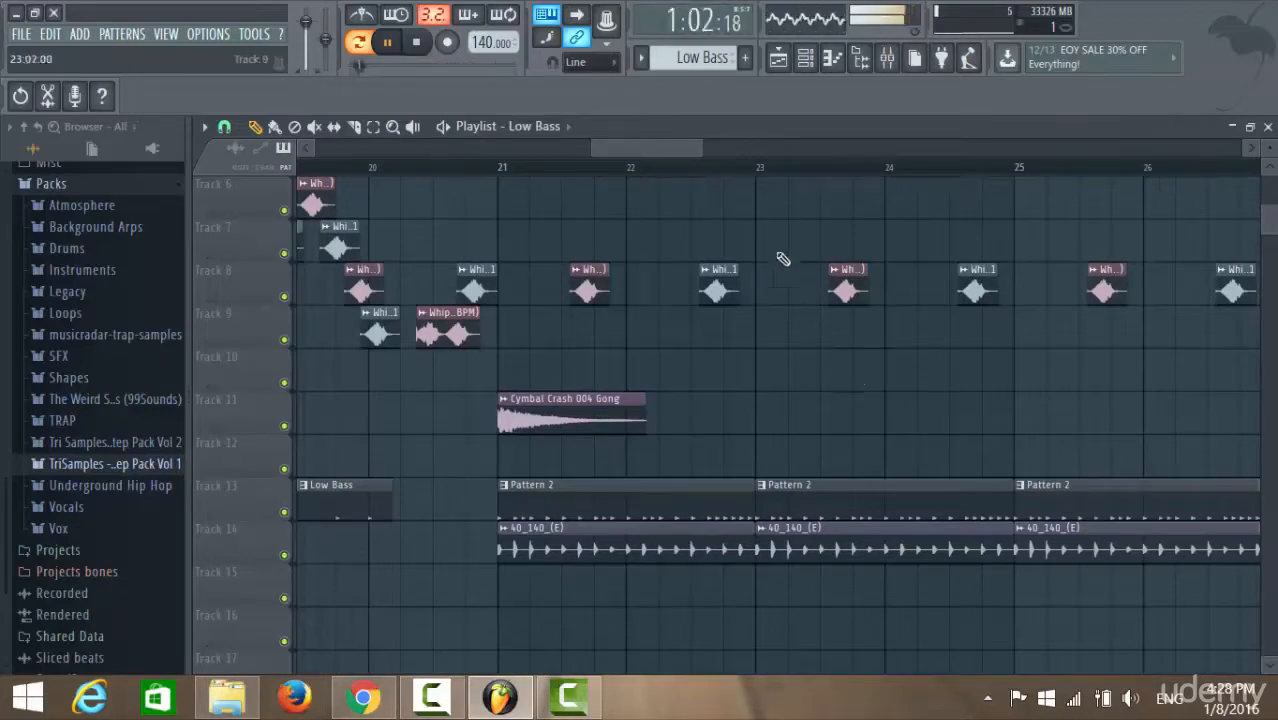
drag(645, 153, 866, 153)
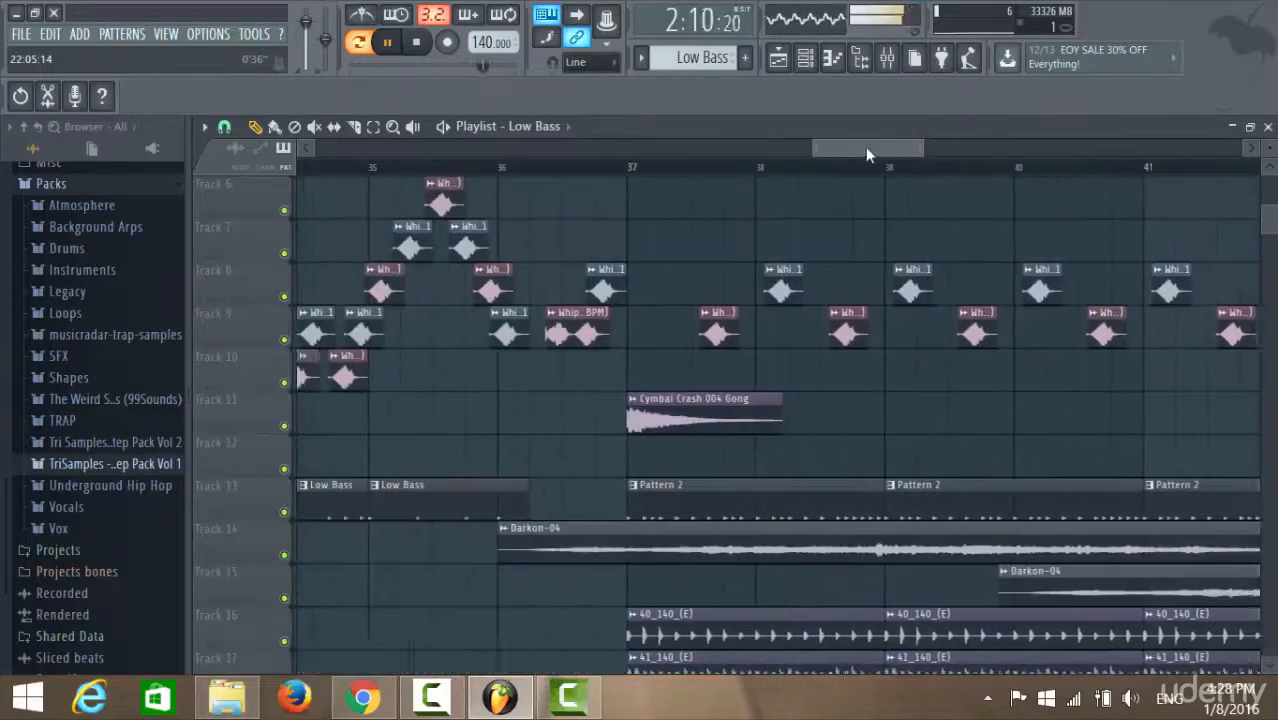
scroll(884, 208, up, 5)
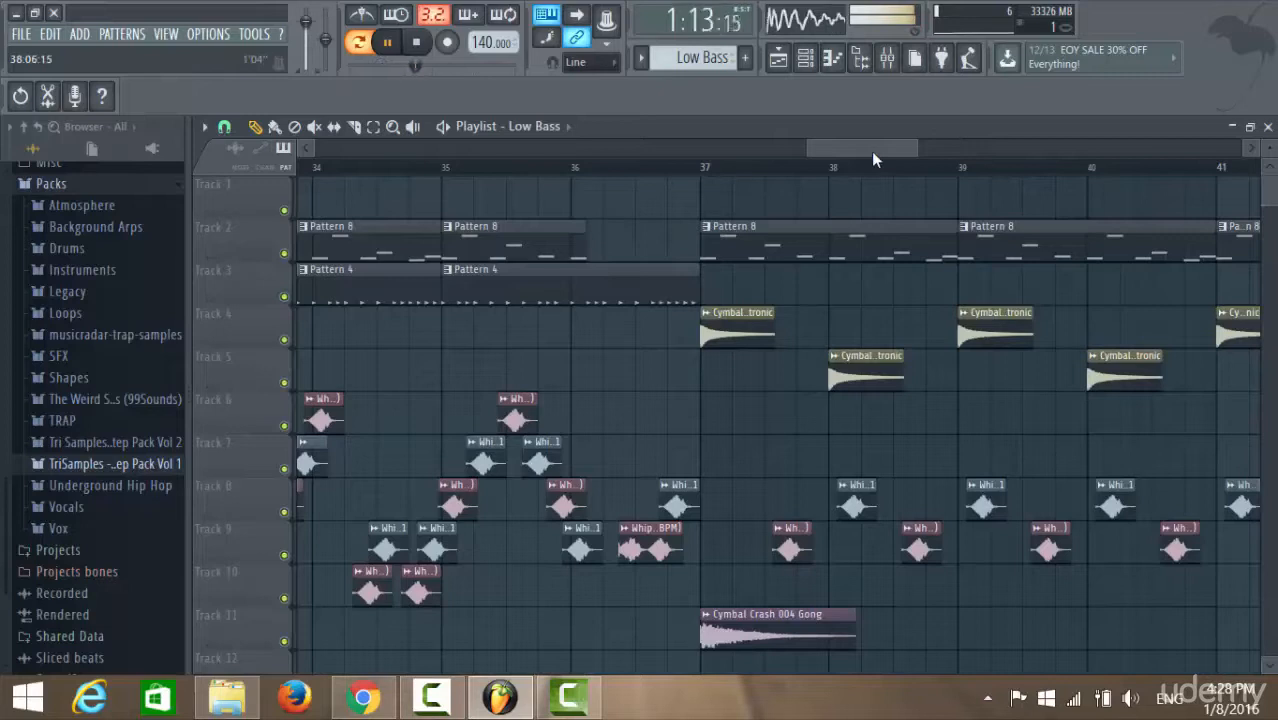
drag(873, 153, 752, 147)
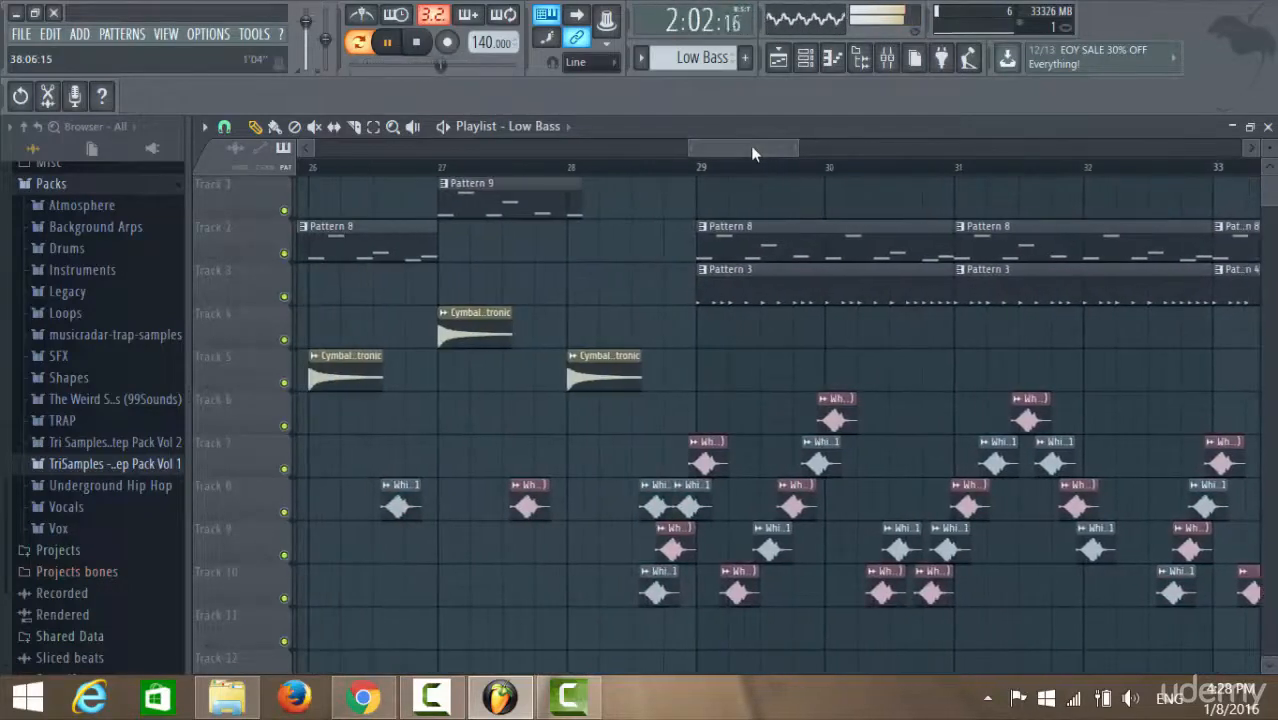
mouse_move(748, 143)
mouse_down()
mouse_move(766, 146)
mouse_move(752, 148)
mouse_up()
click(416, 41)
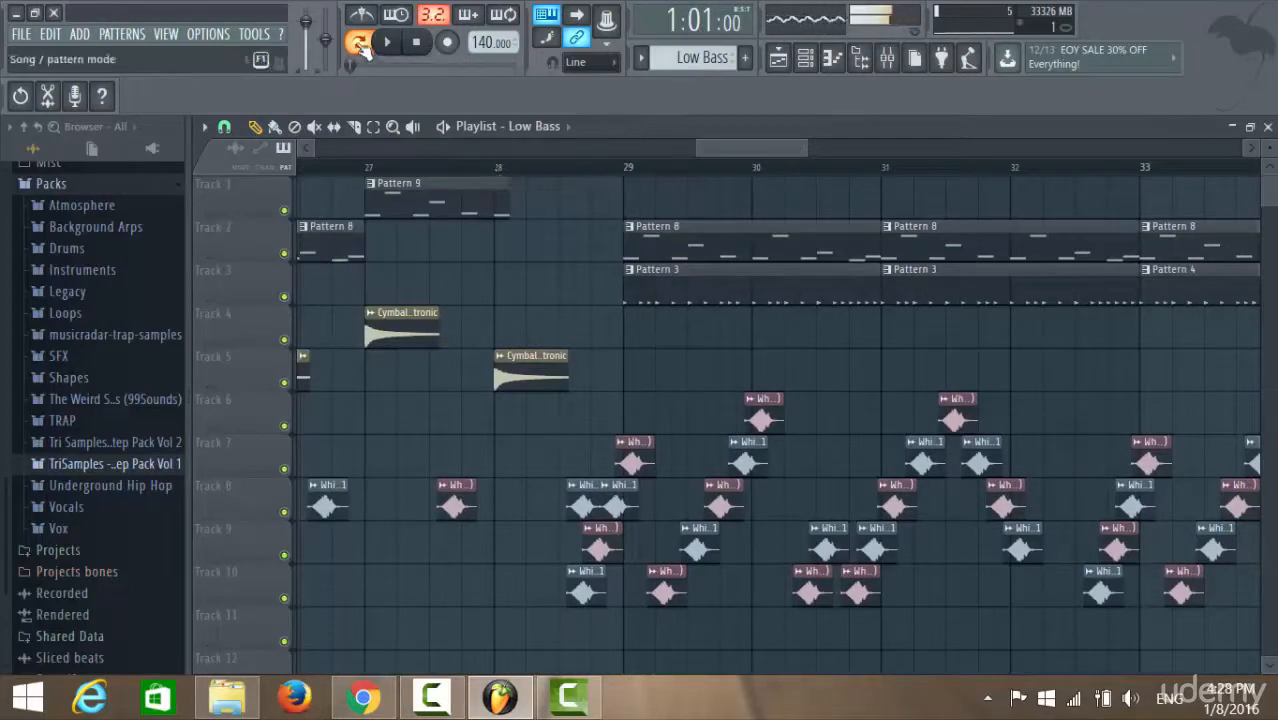
Switch to song mode and play the arrangement from bar 28 into the section starting at bar 29
scroll(776, 420, down, 5)
scroll(776, 420, up, 5)
click(507, 176)
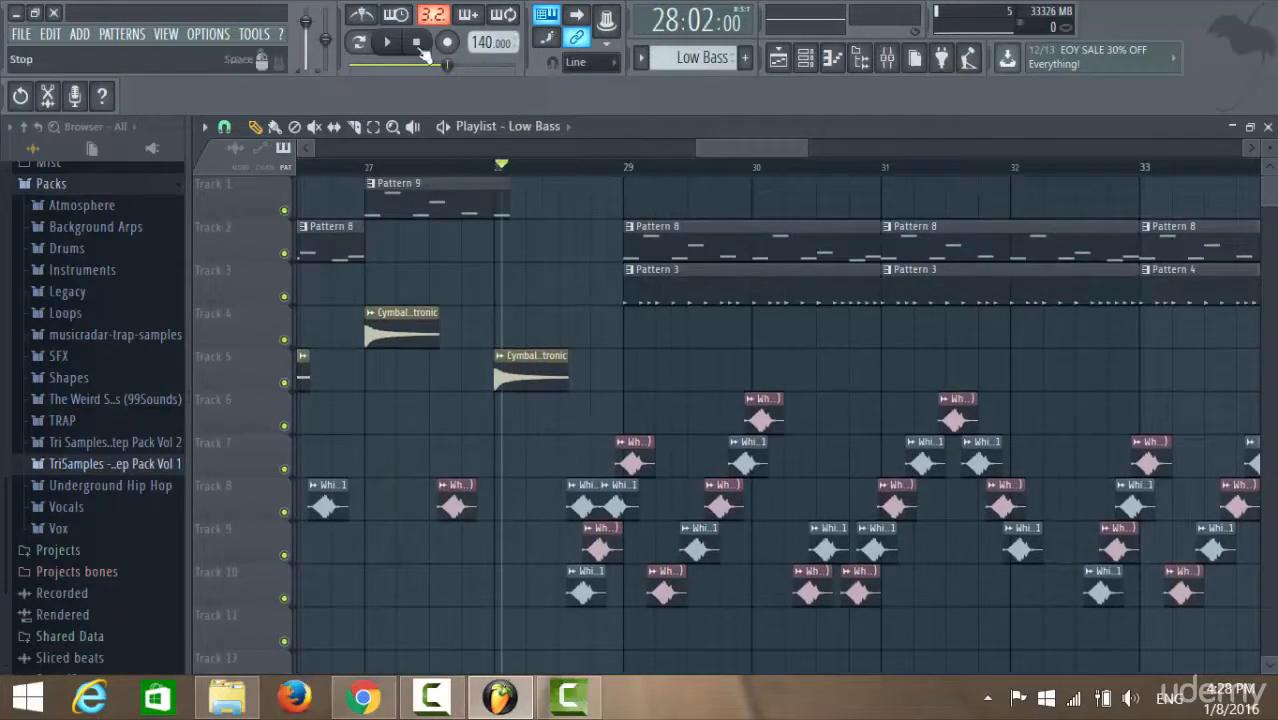
key(space)
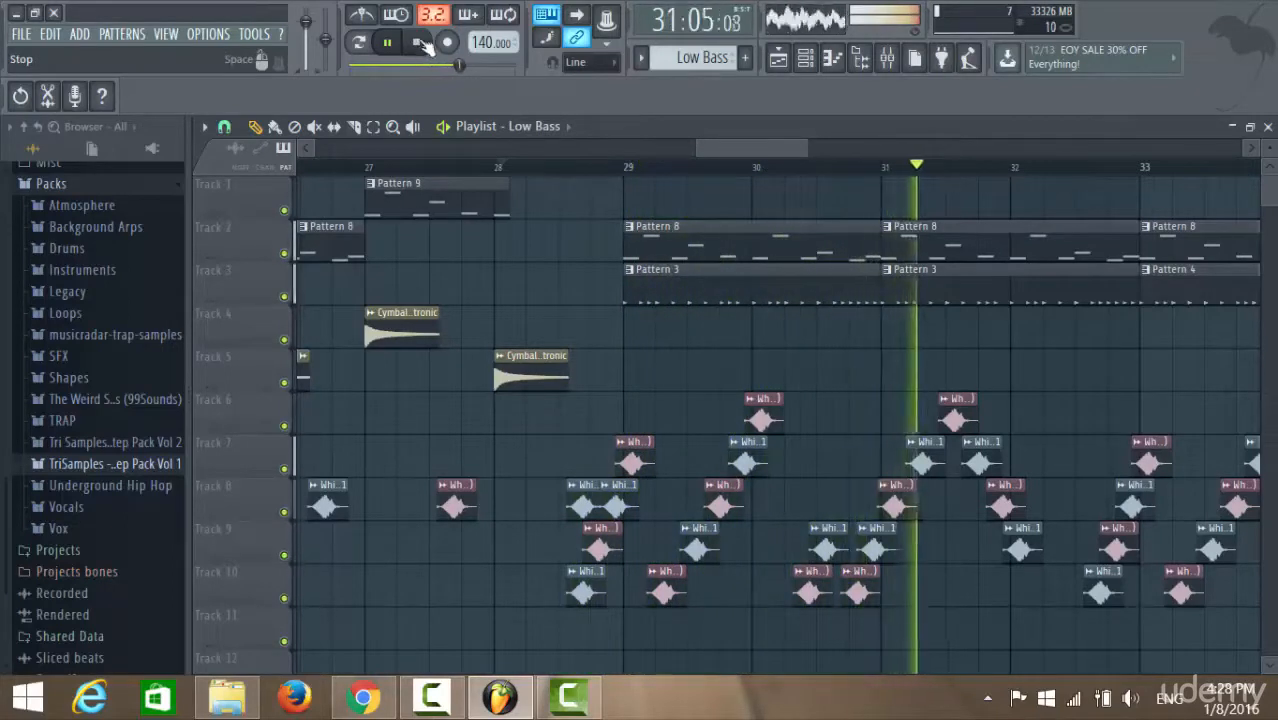
click(418, 42)
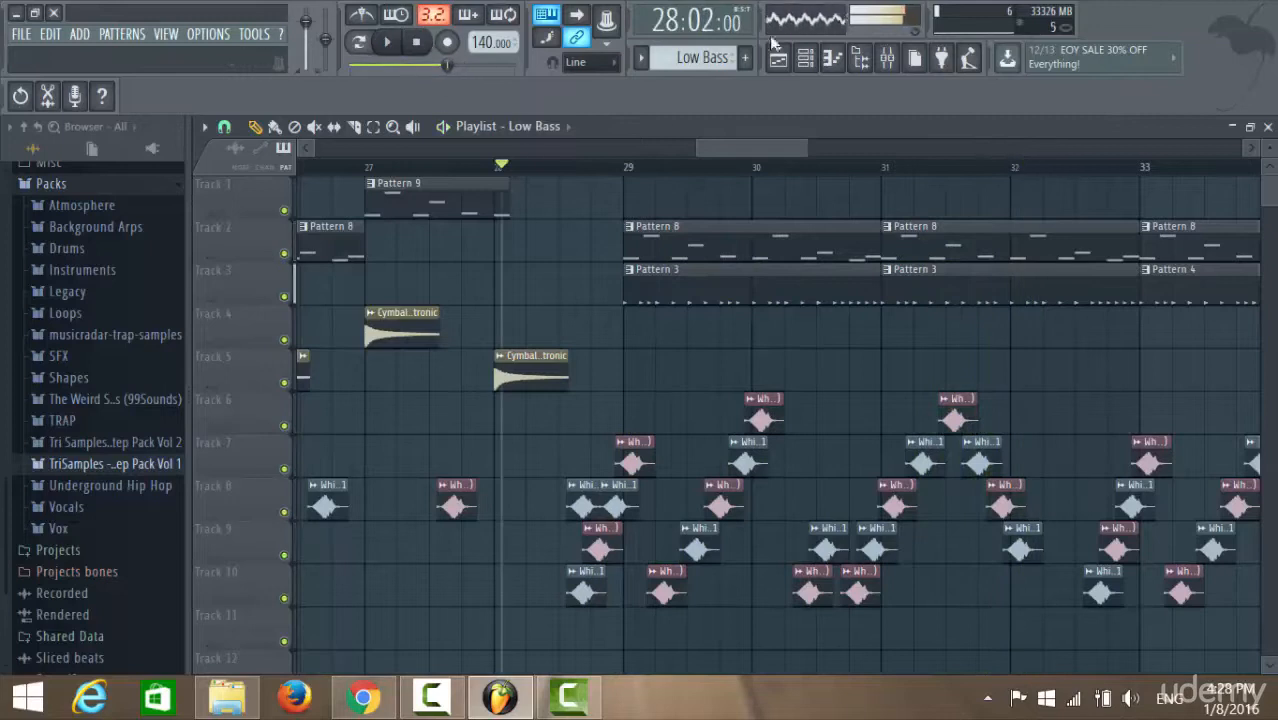
Bypass the Fruity Limiter on the Master mixer track
click(778, 57)
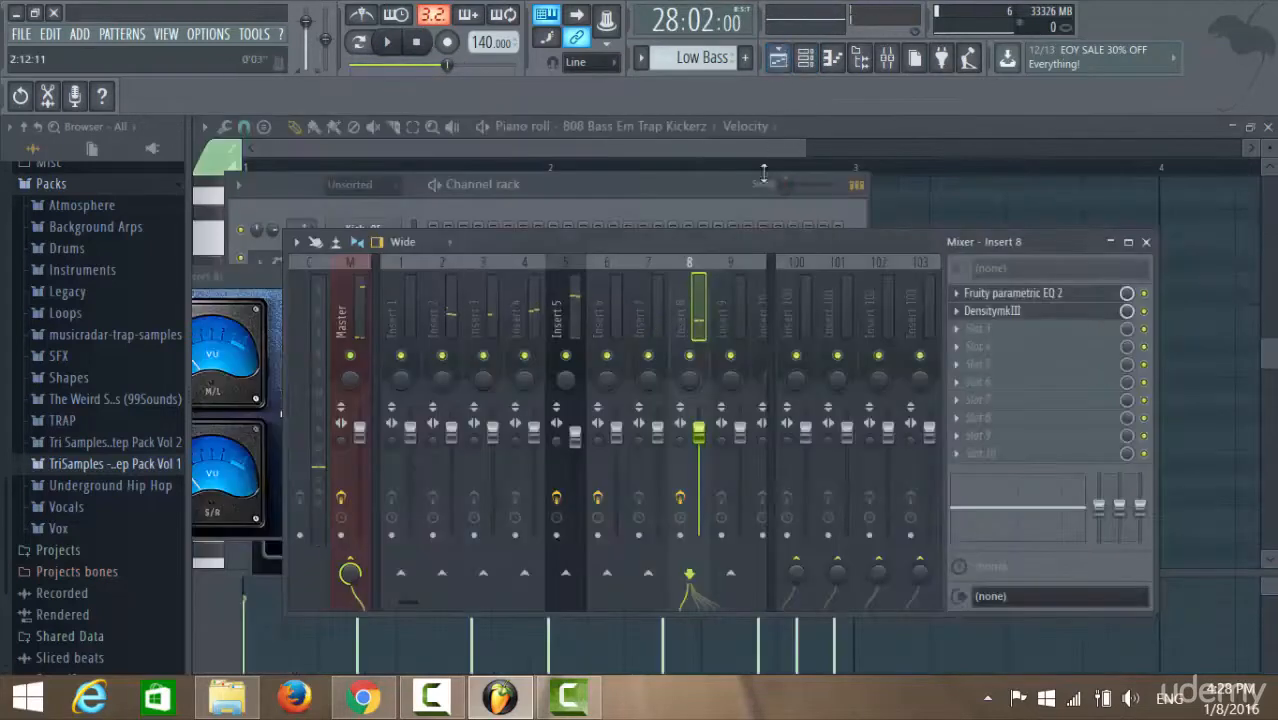
click(350, 355)
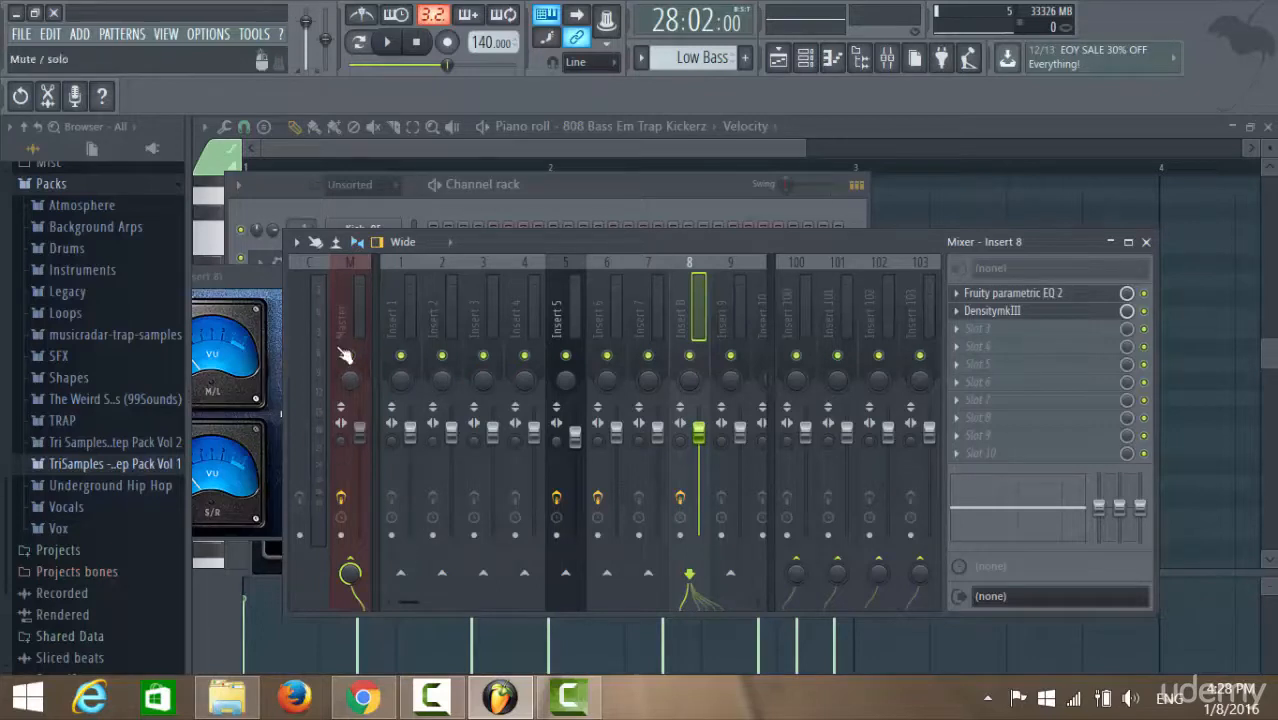
click(350, 355)
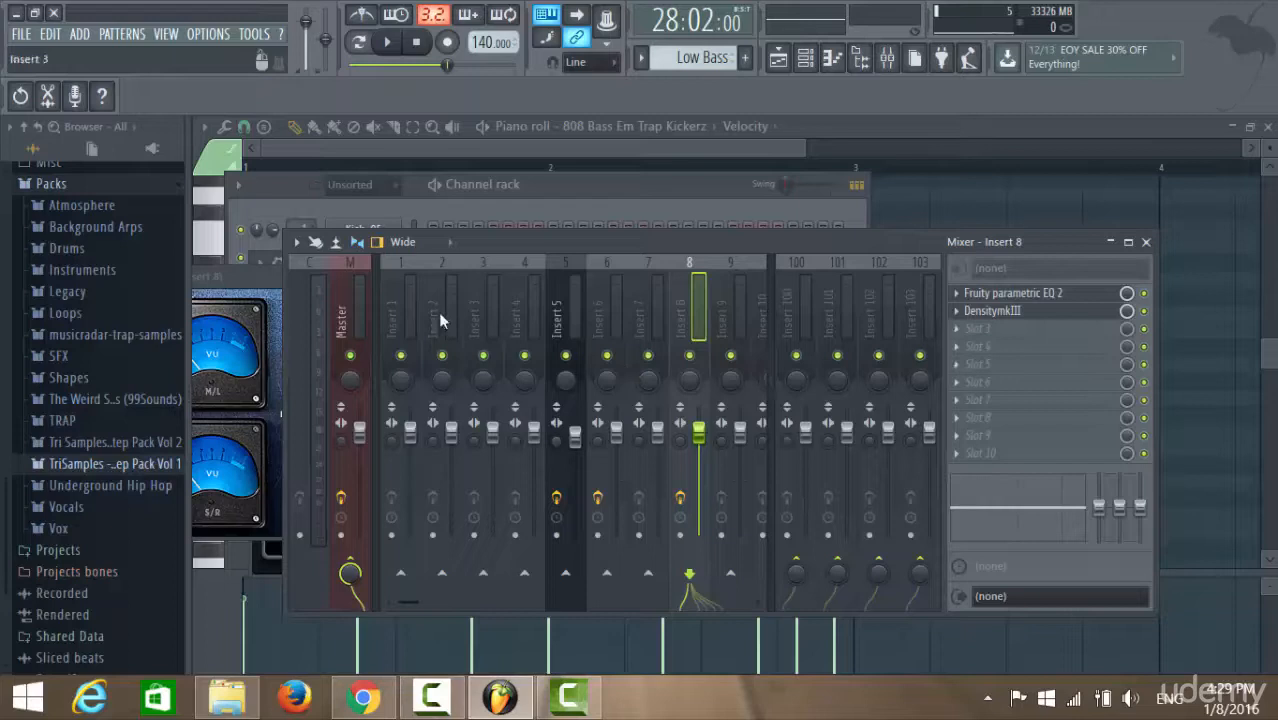
click(355, 410)
click(1144, 454)
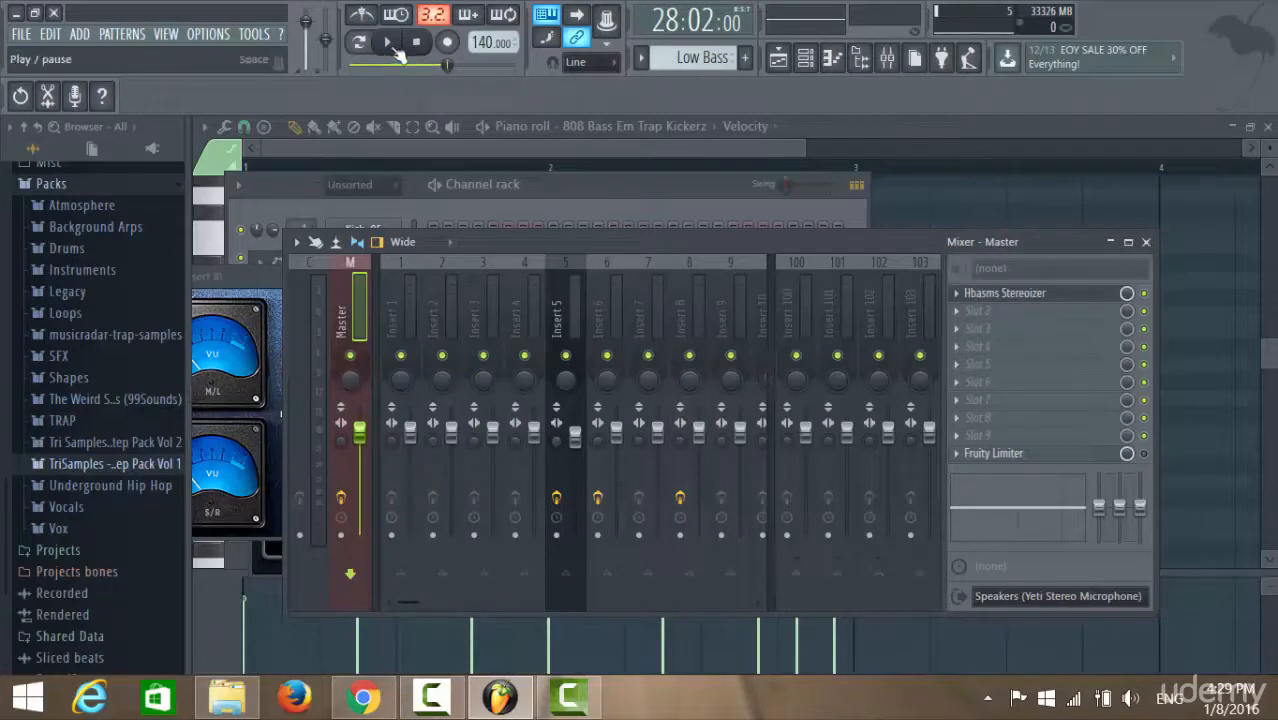
Return to the playlist and play the song from bar 28 with the master limiter bypassed
click(800, 132)
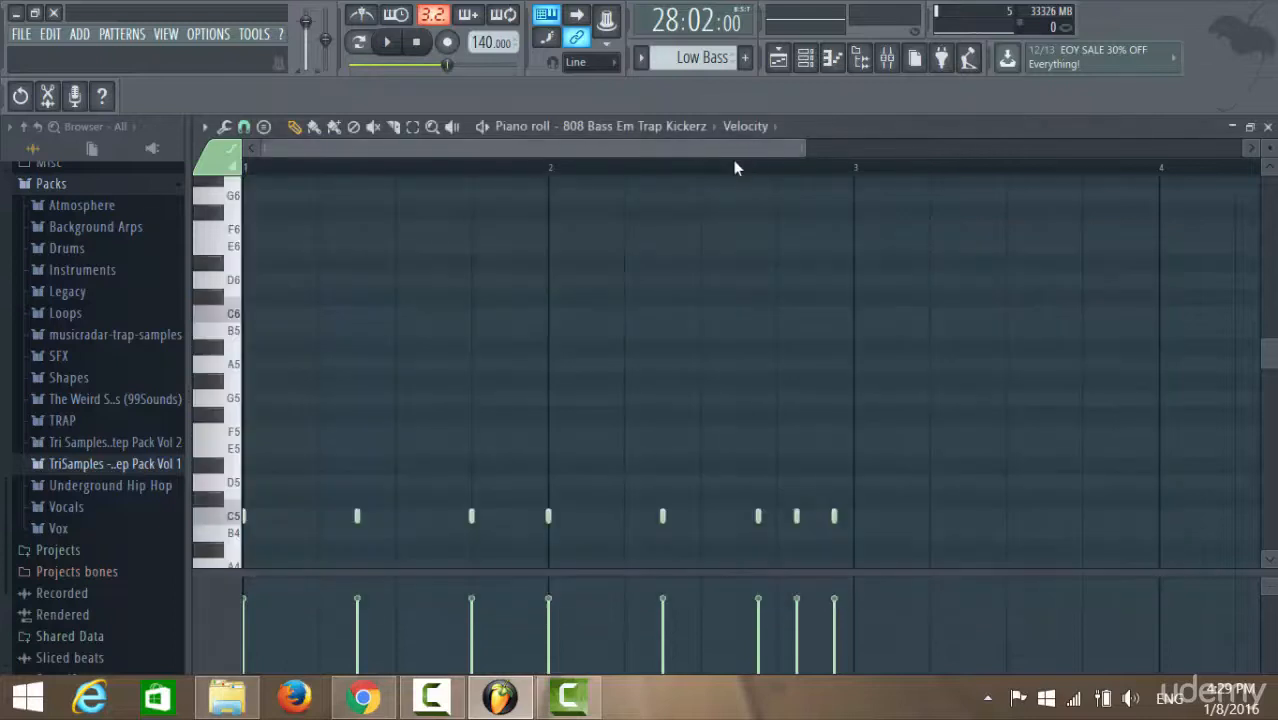
click(808, 60)
click(778, 58)
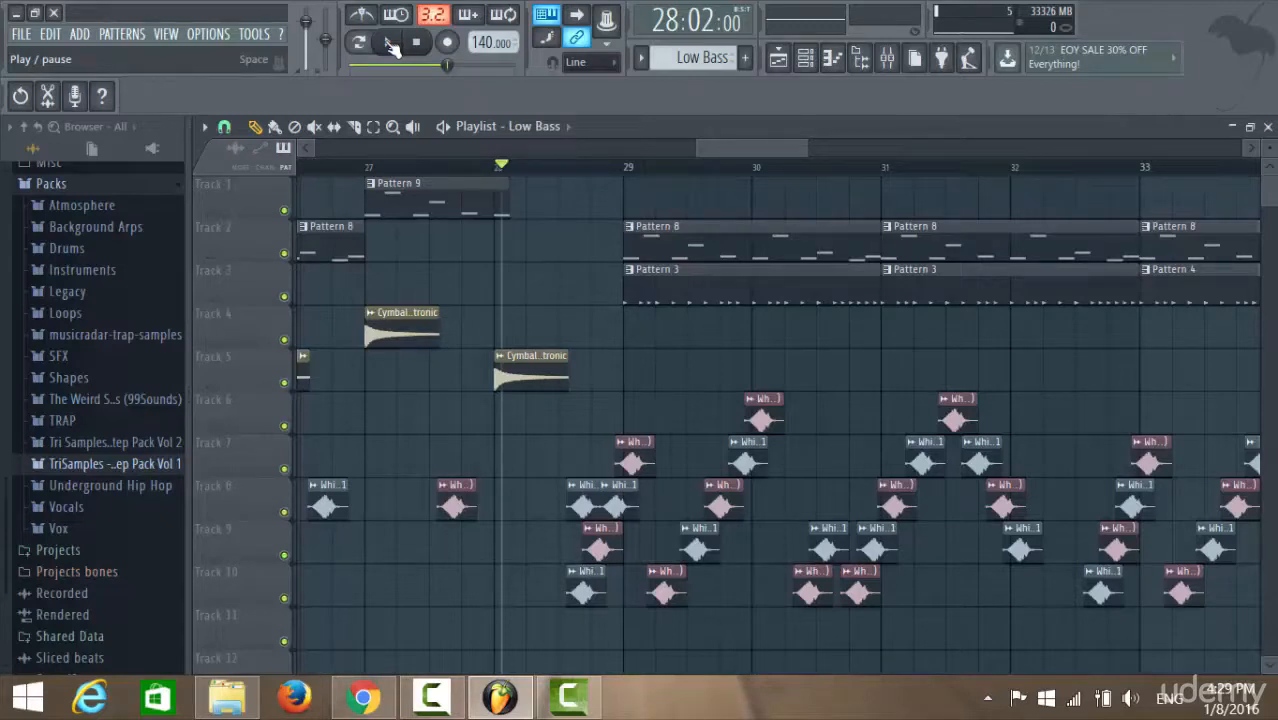
click(390, 44)
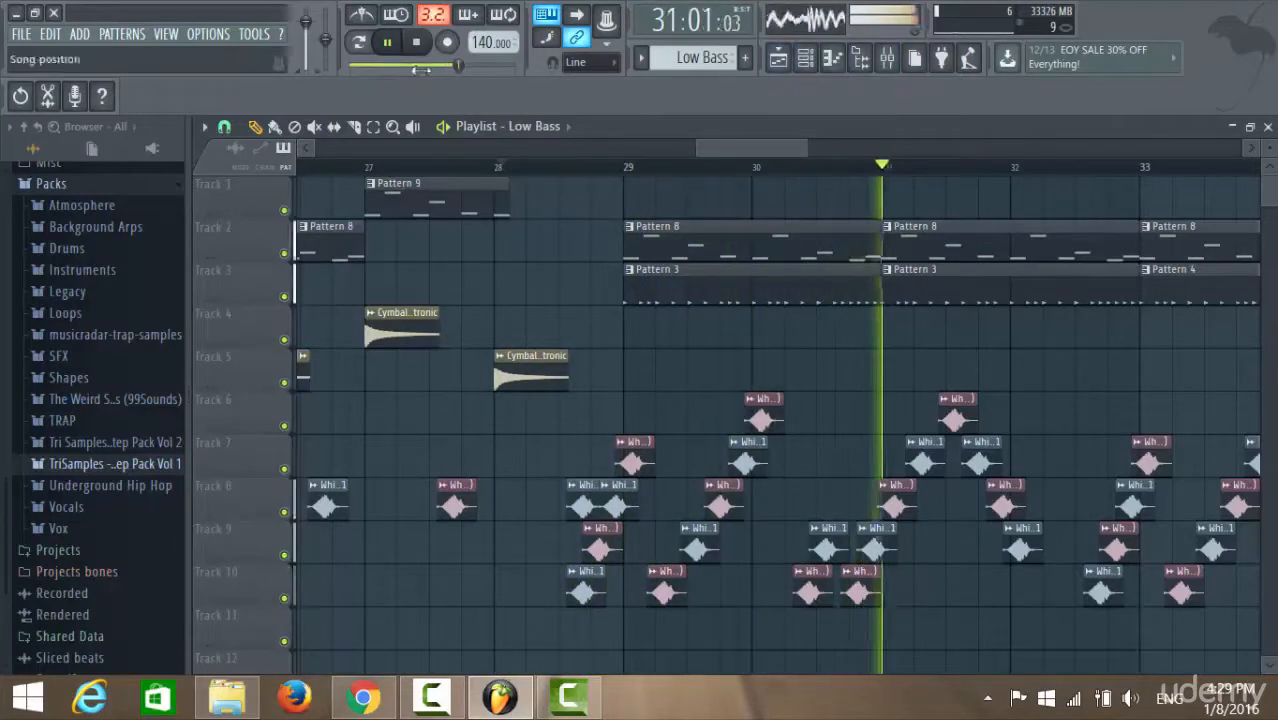
click(425, 51)
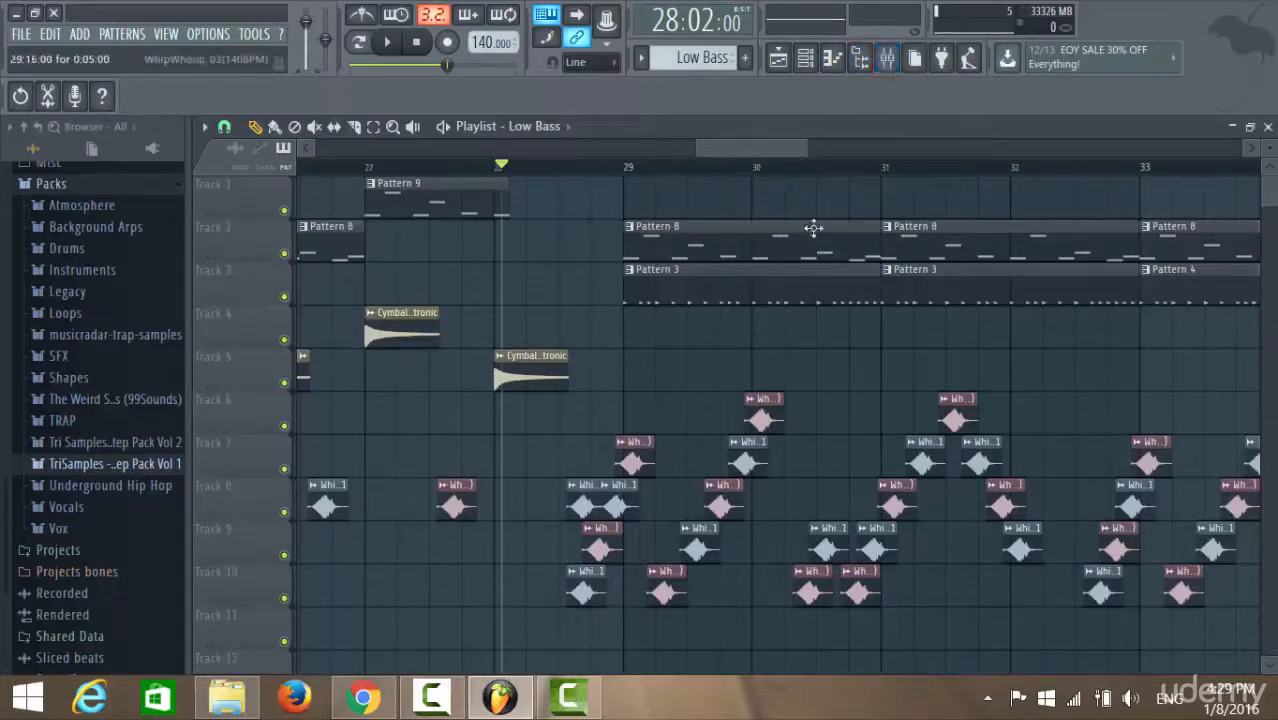
Filter the channel rack to audio clips and open the Perc_Synth_02(140BPM) channel's settings
click(886, 58)
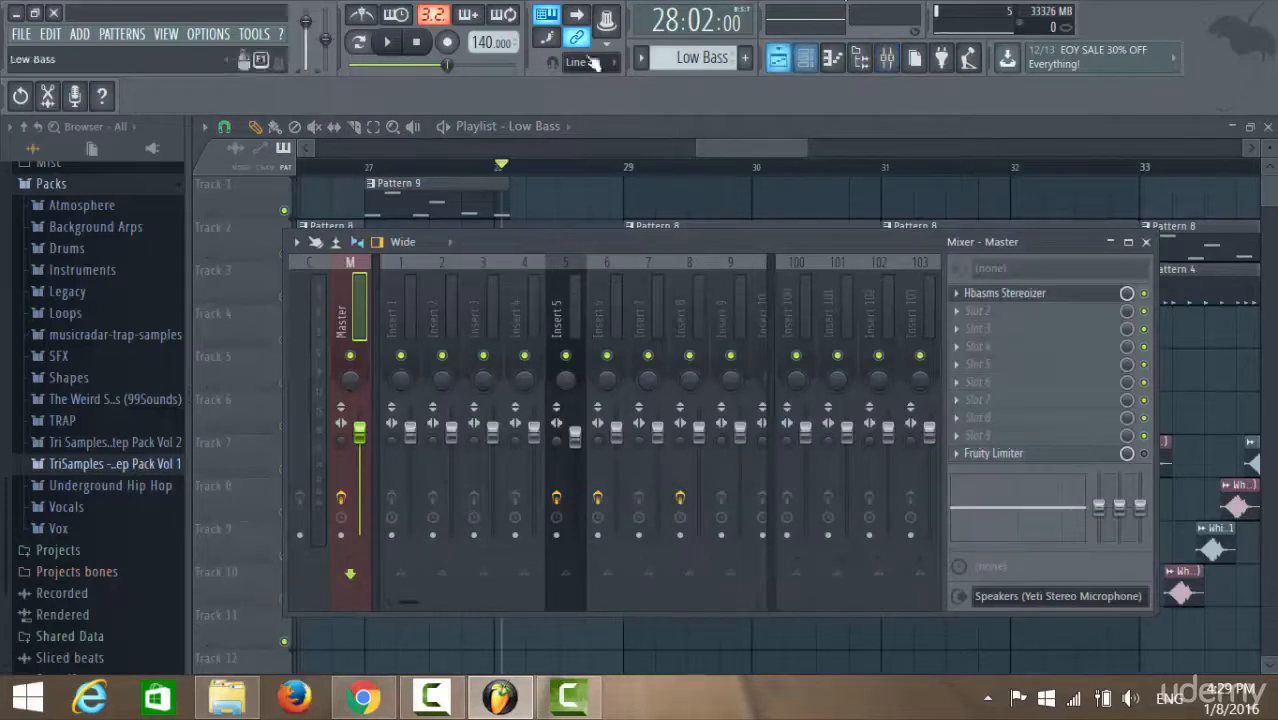
click(778, 58)
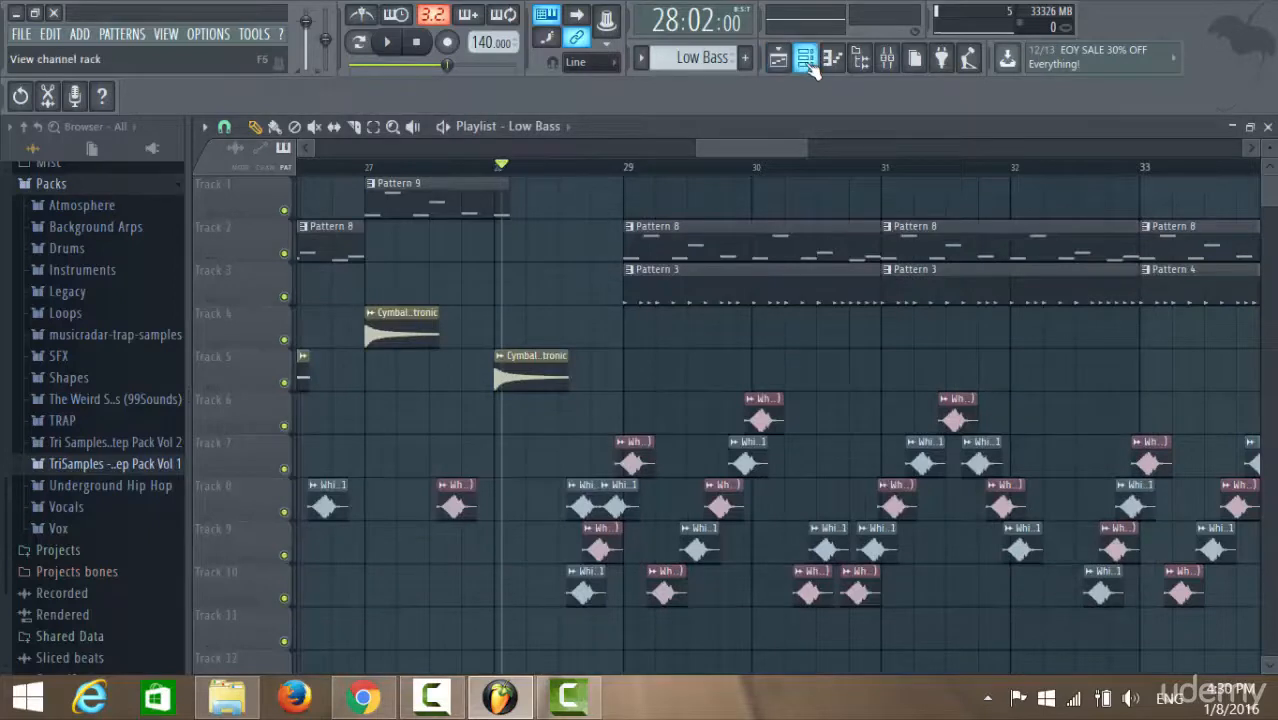
click(808, 60)
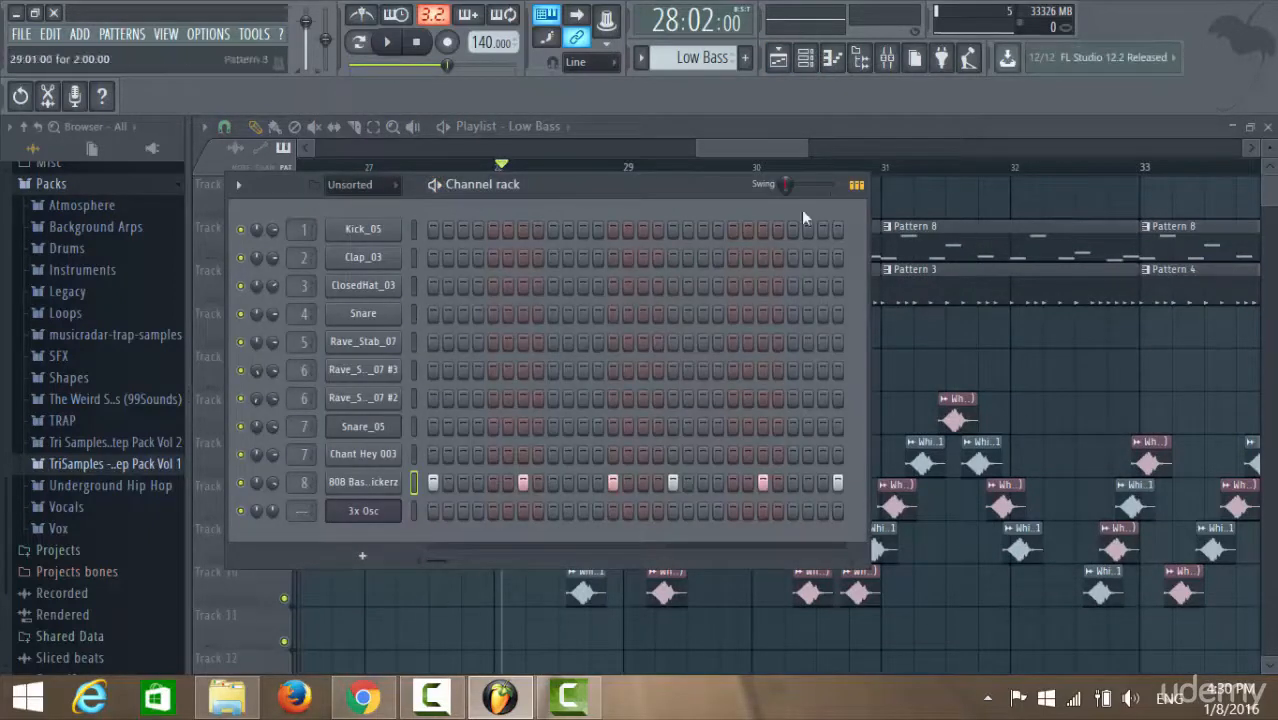
click(395, 188)
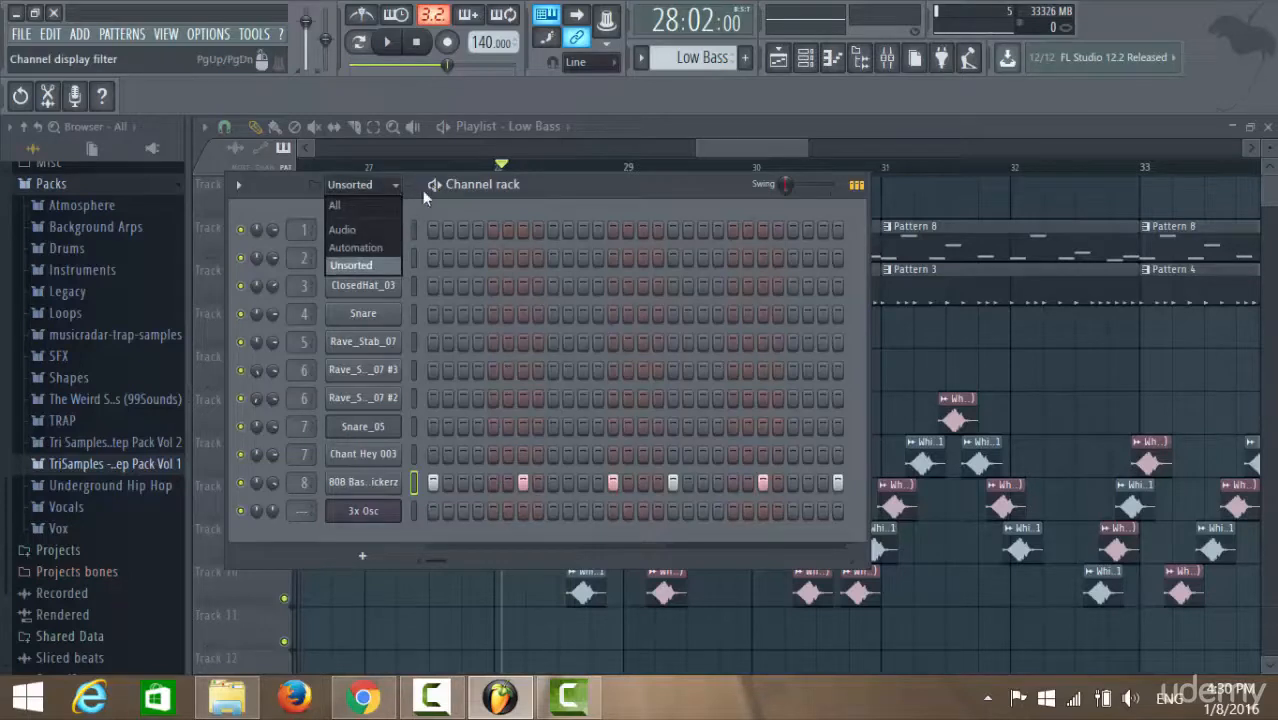
click(371, 226)
scroll(548, 274, down, 1)
scroll(551, 378, up, 5)
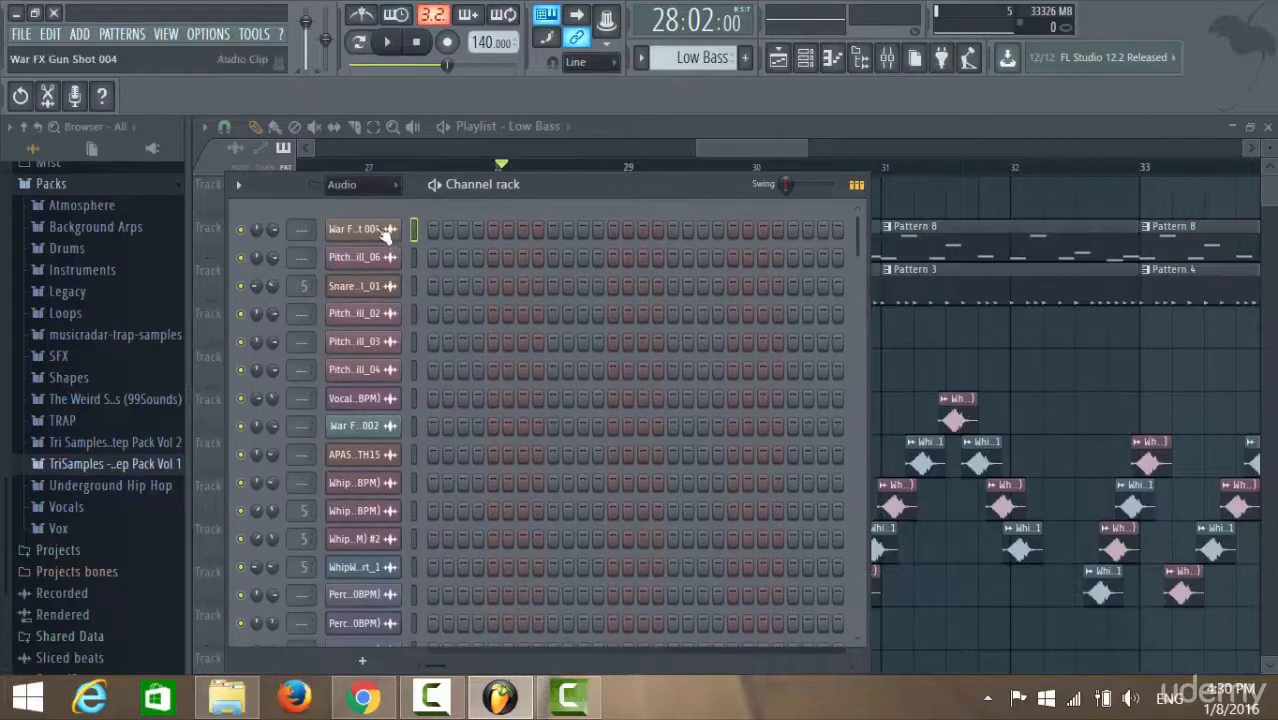
click(355, 594)
click(719, 214)
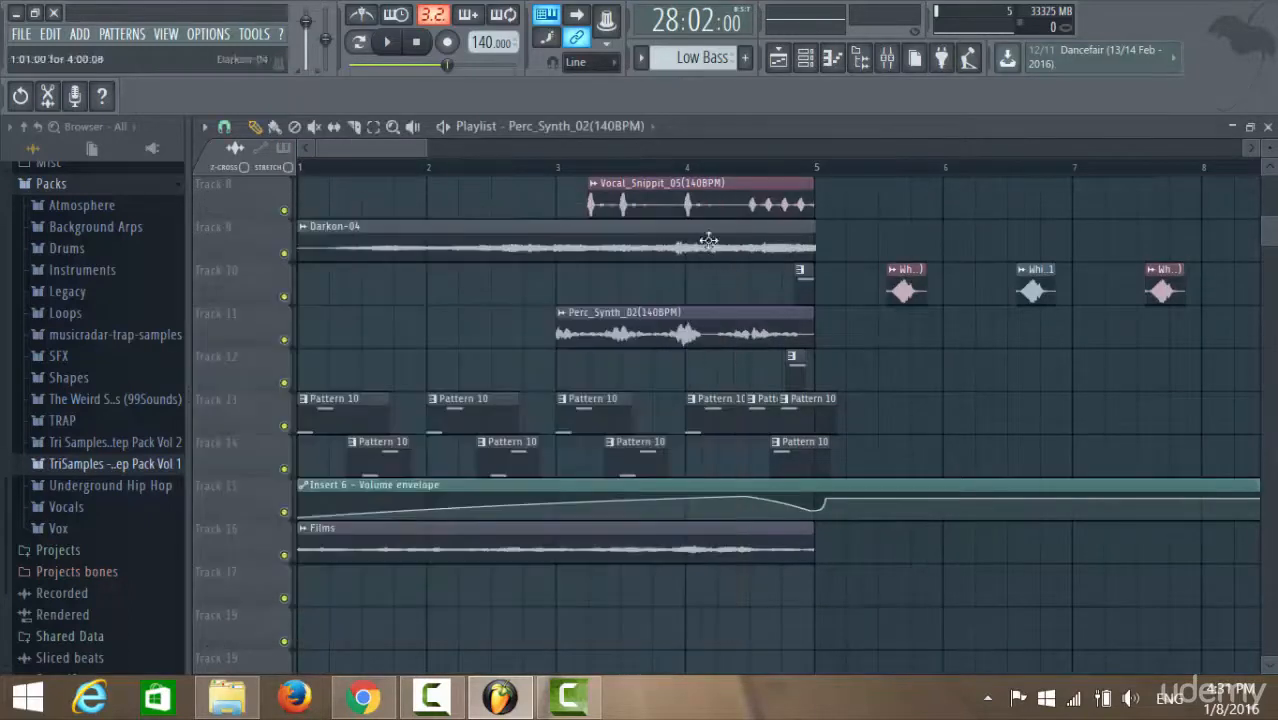
Route the Vocal_Snippit_05(140BPM) and Films audio clips to their own mixer tracks
double_click(718, 208)
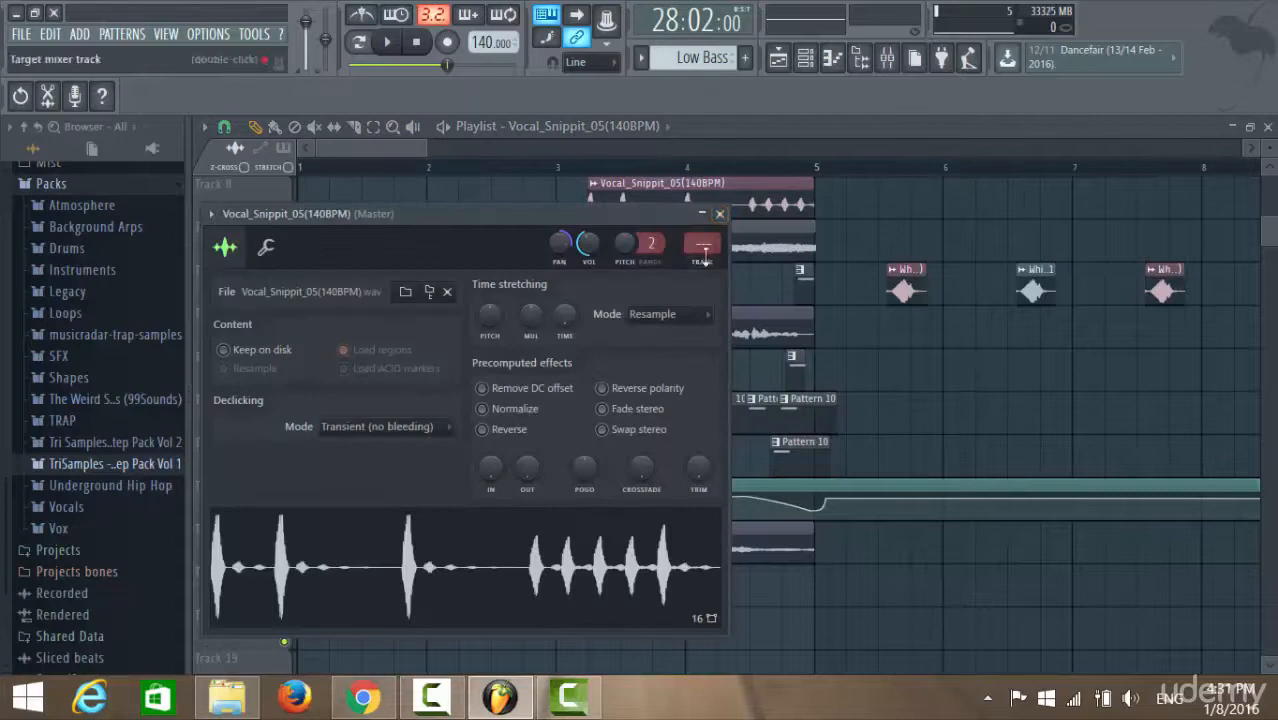
scroll(703, 244, up, 5)
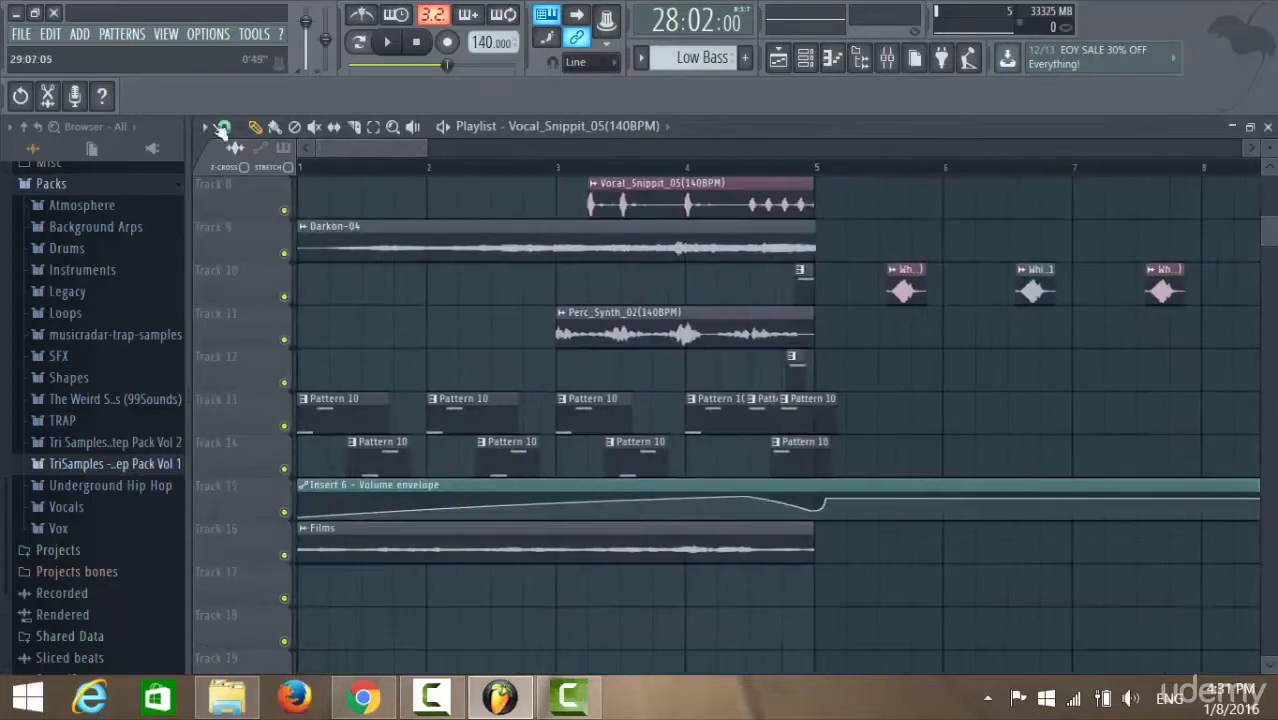
double_click(630, 543)
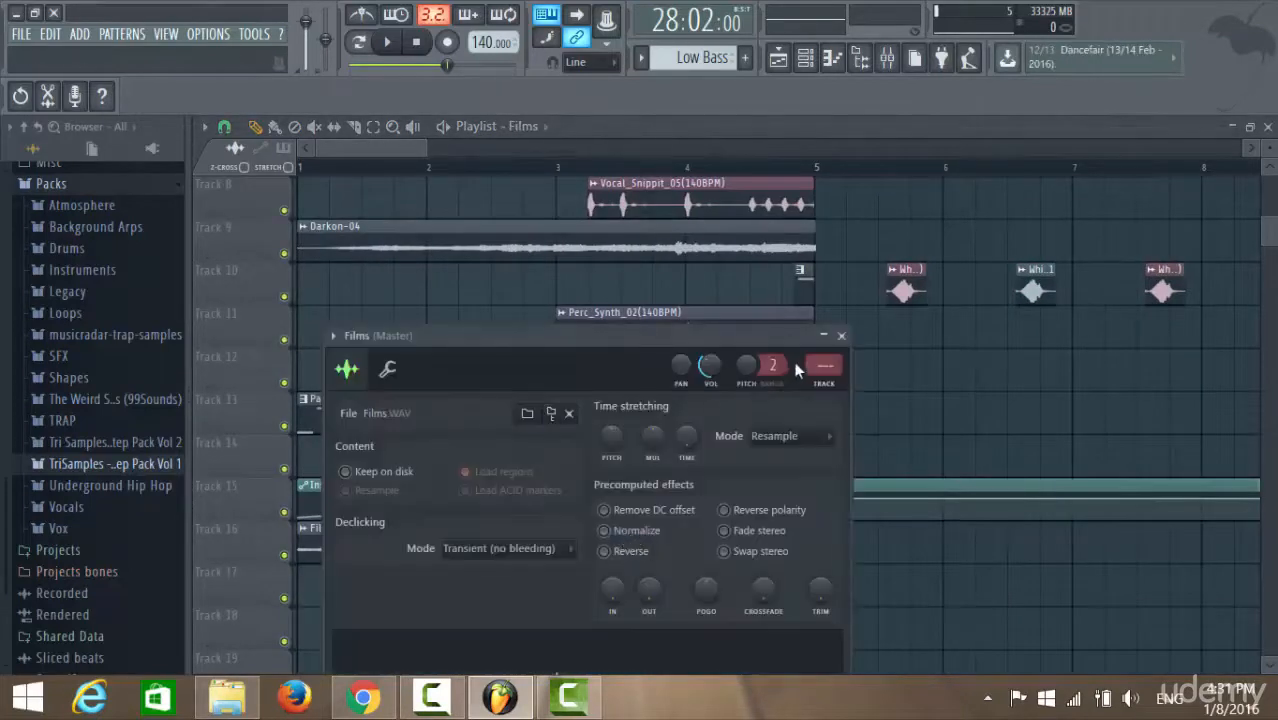
scroll(828, 365, up, 1)
key(Escape)
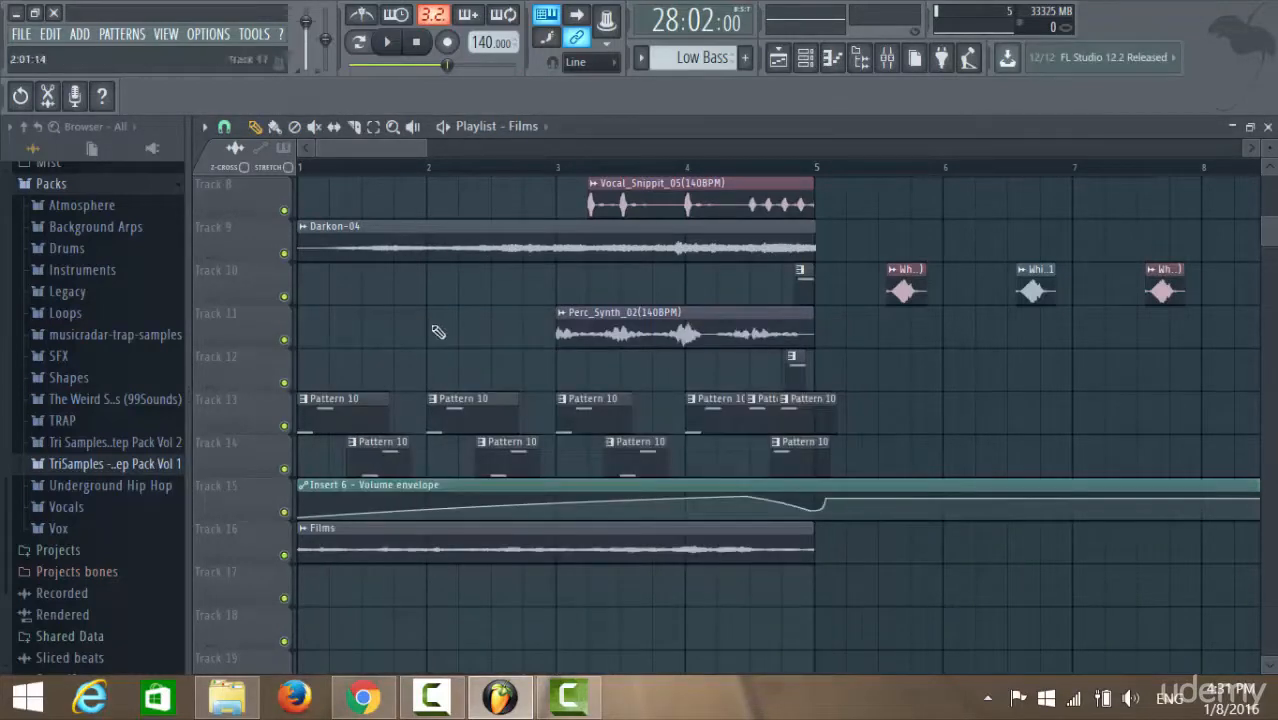
Open the Pitched_Fill_06 clip's settings, and route the Crunk-01 clip at bar 12 to mixer track 16
scroll(438, 332, up, 5)
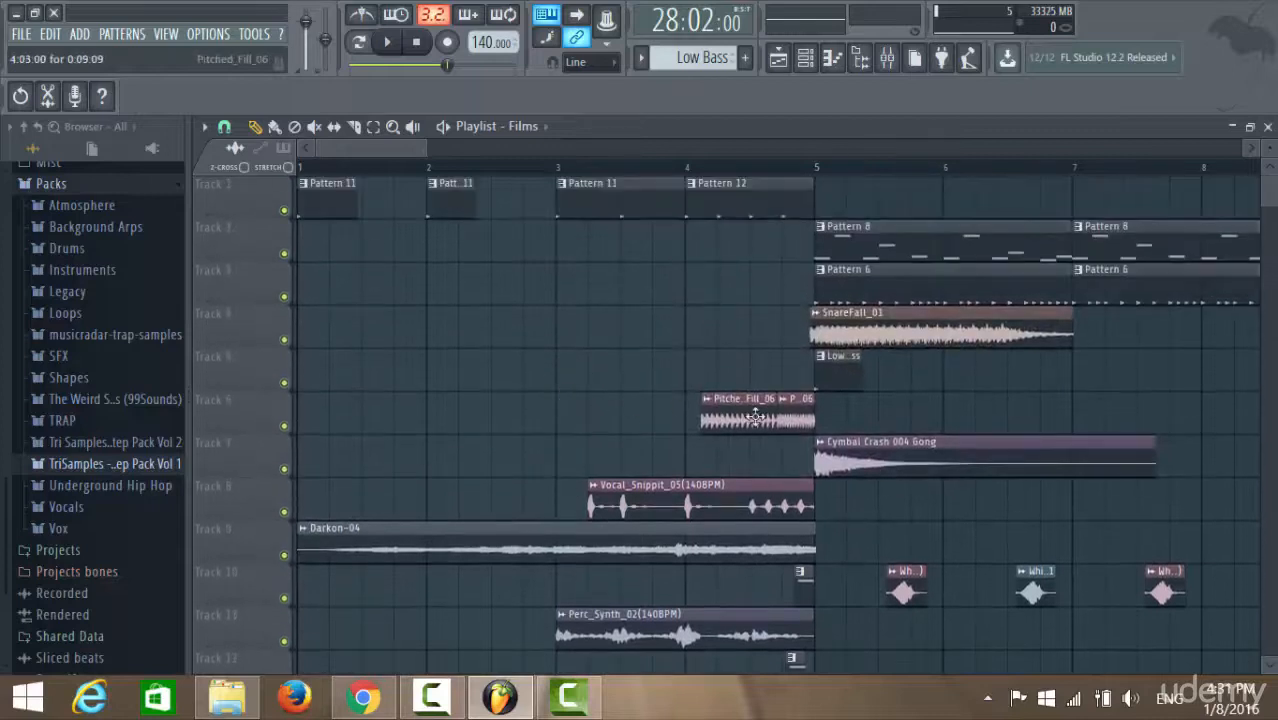
double_click(755, 416)
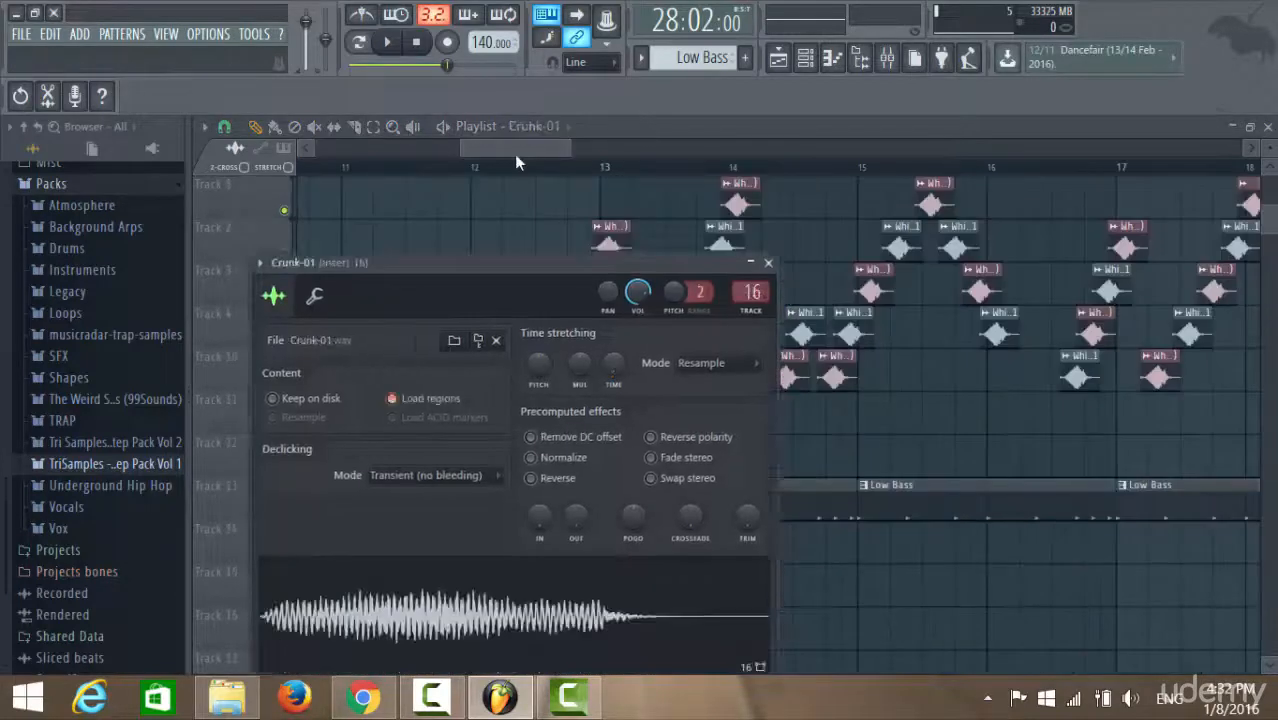
key(Escape)
Solo playlist track 14 to listen to the Crunk-01 clip from just before bar 12, and end the solo
right_click(284, 555)
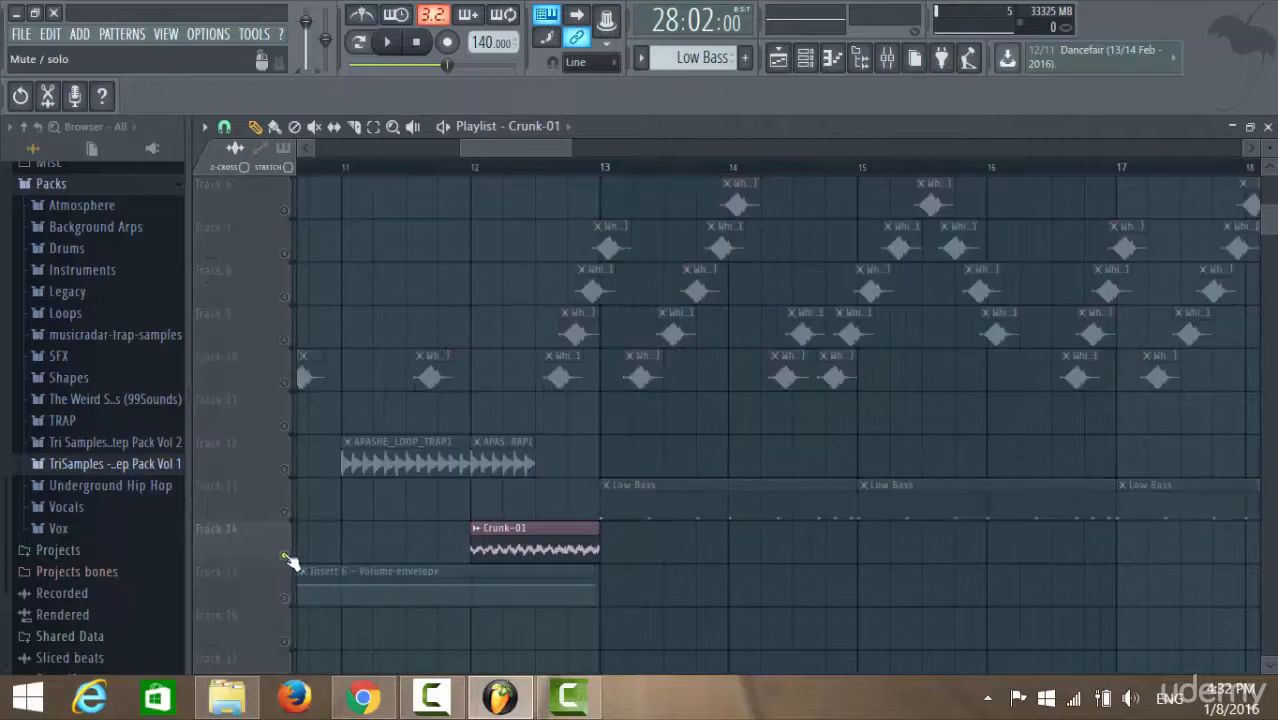
click(452, 167)
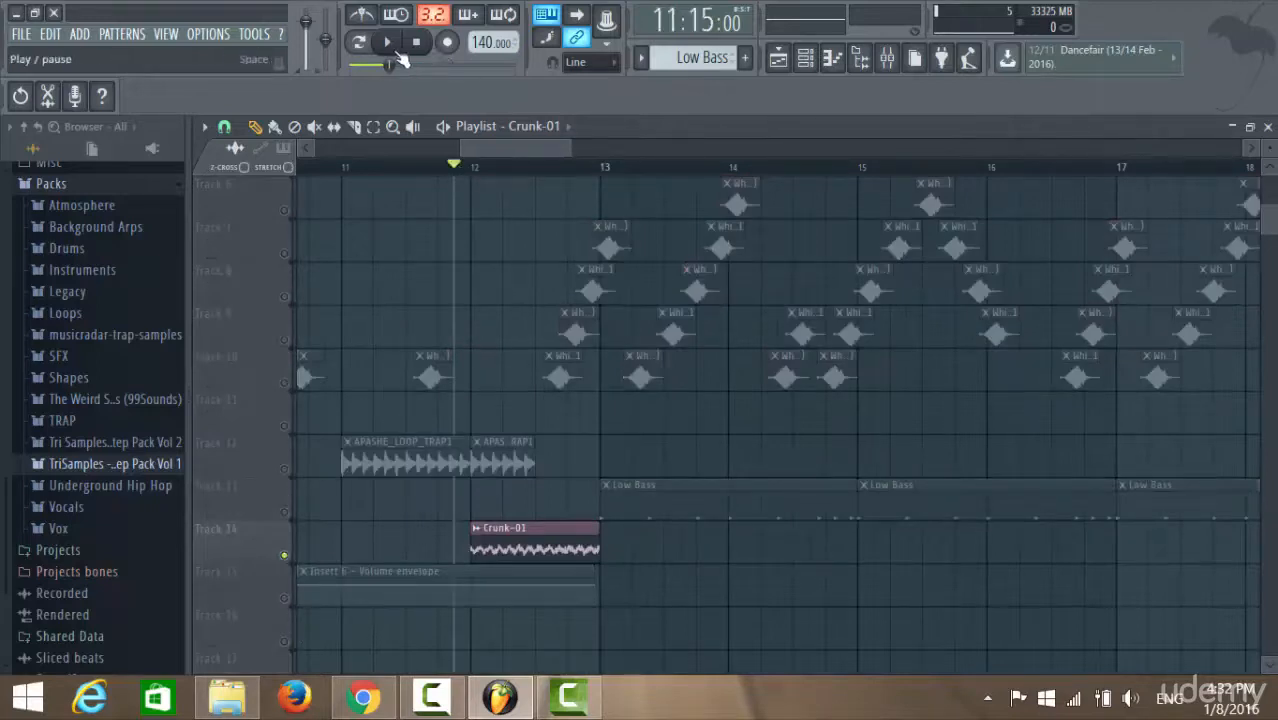
click(387, 41)
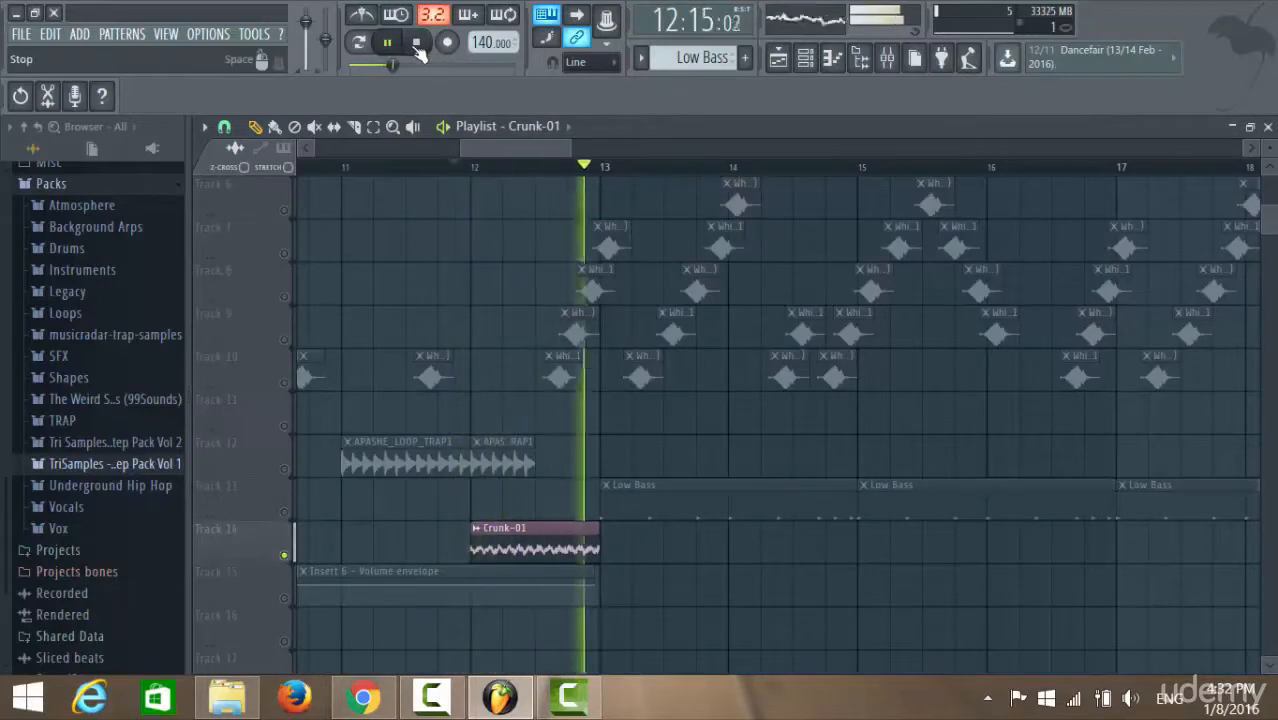
click(416, 43)
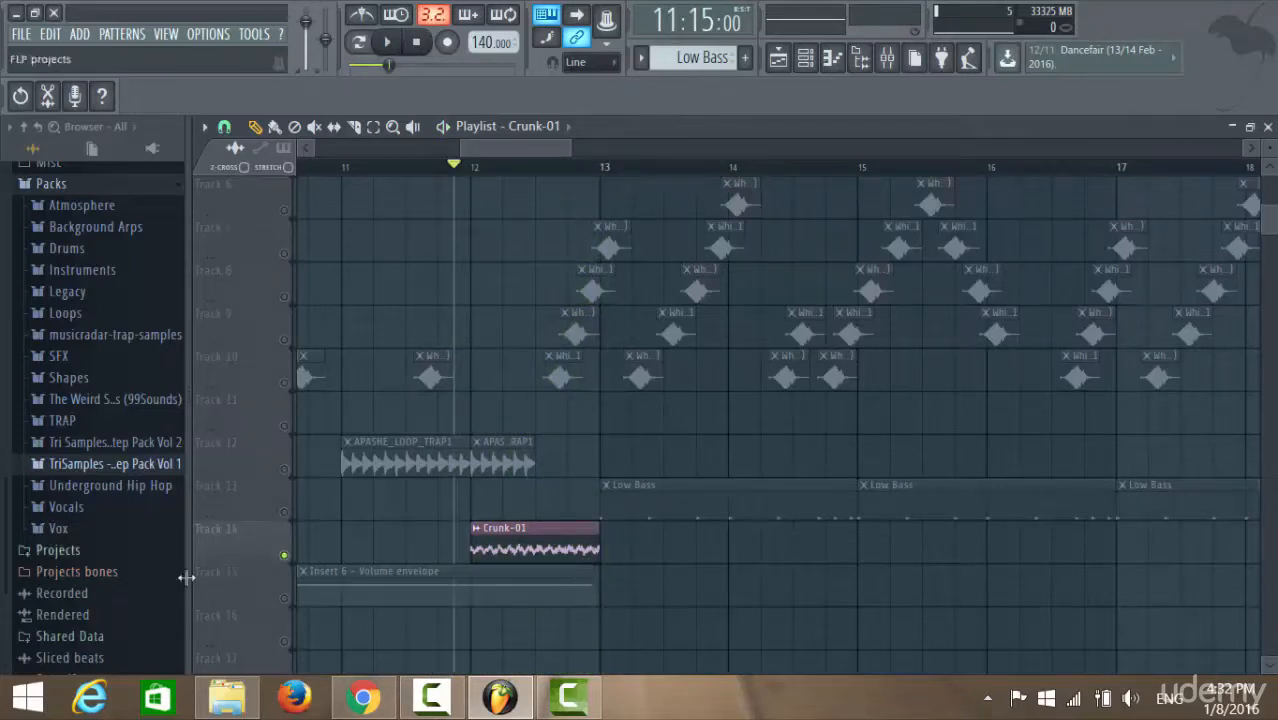
right_click(284, 555)
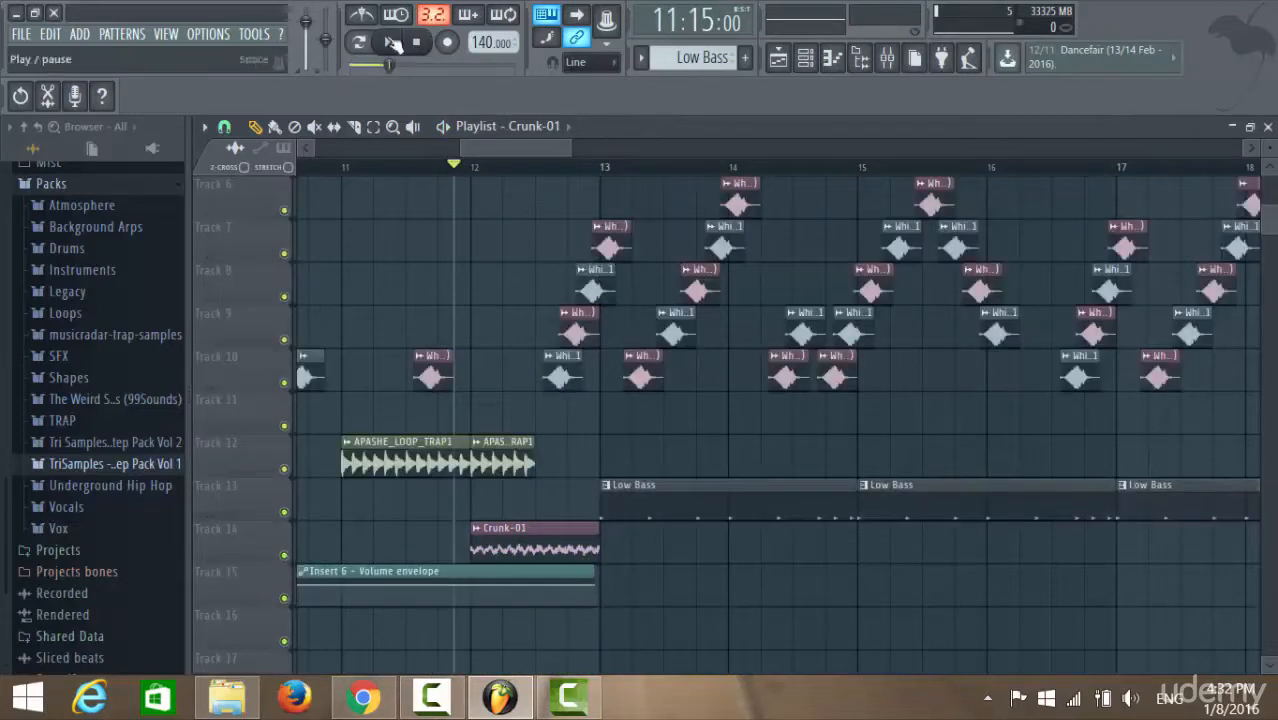
Play the transition from just before bar 12, raise the Crunk-01 channel volume to 84%, and play it again
click(389, 42)
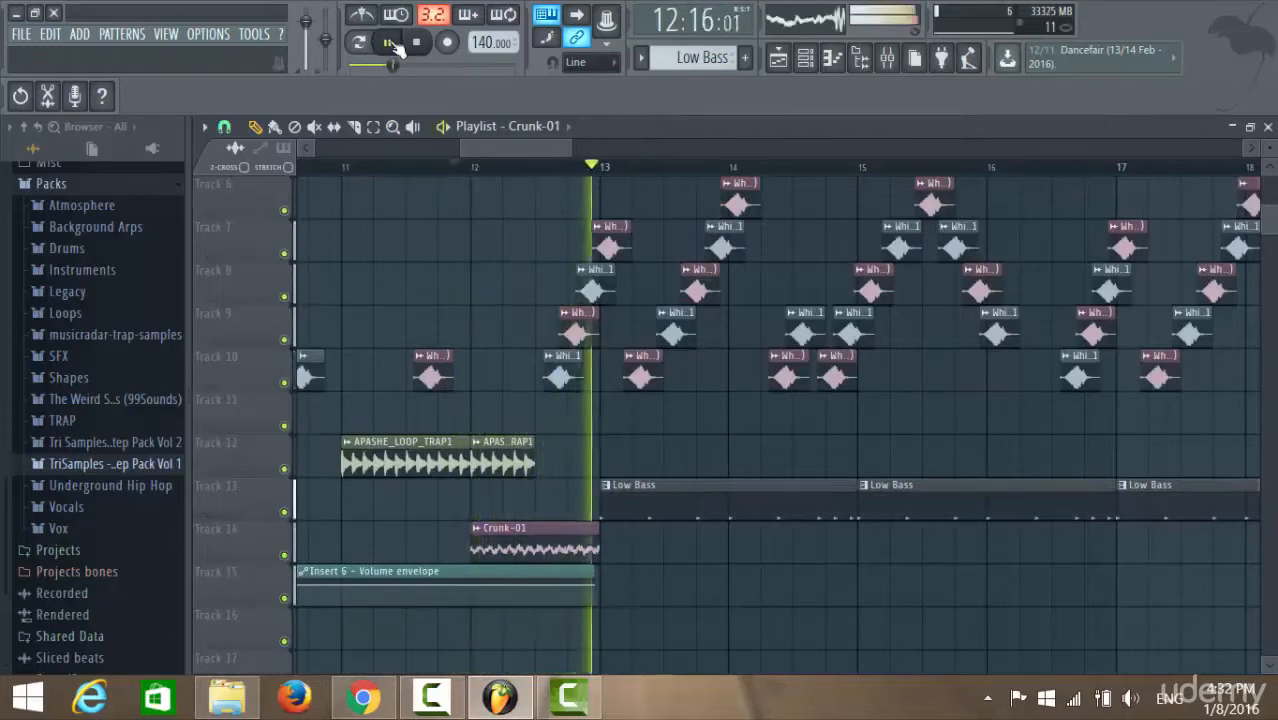
click(418, 42)
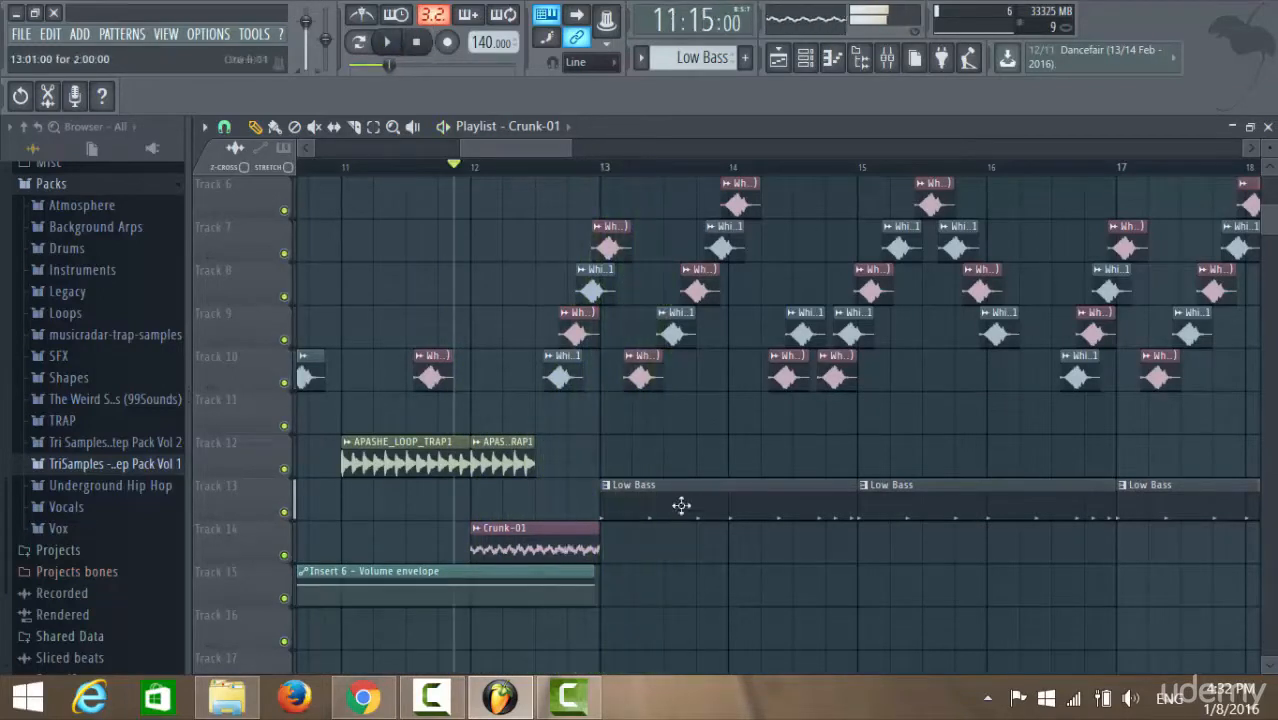
double_click(561, 551)
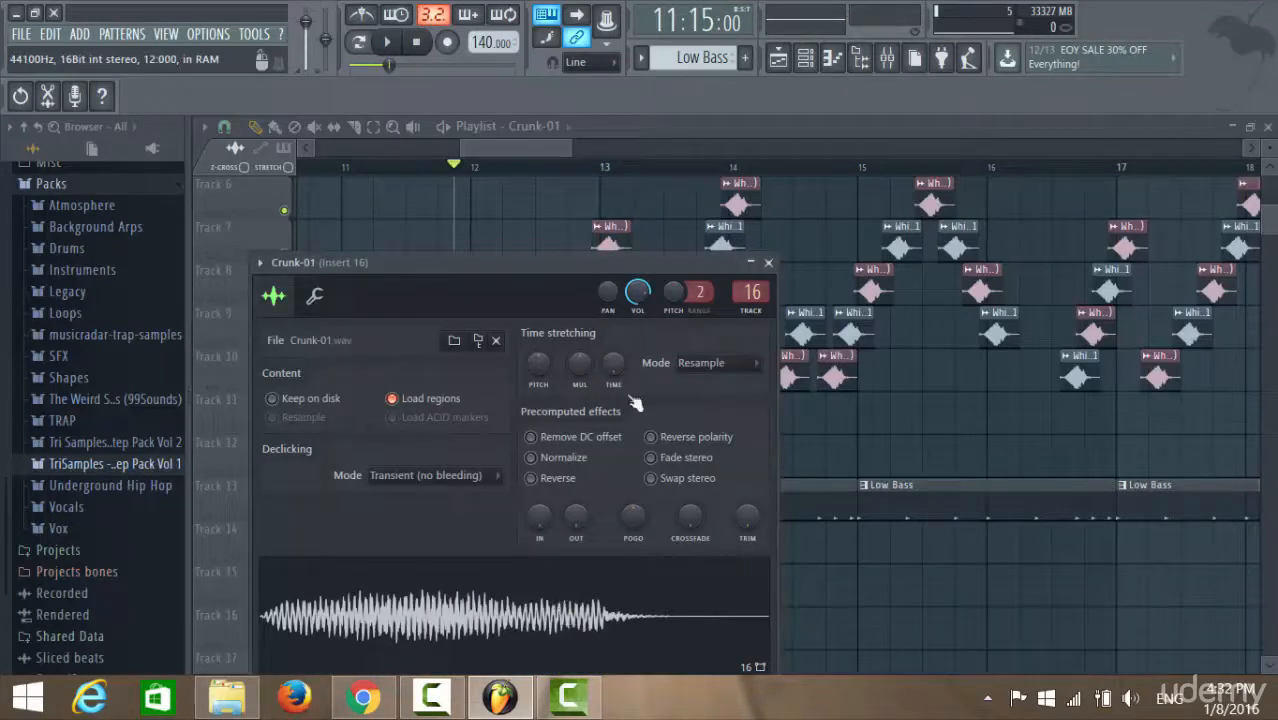
drag(637, 292, 637, 288)
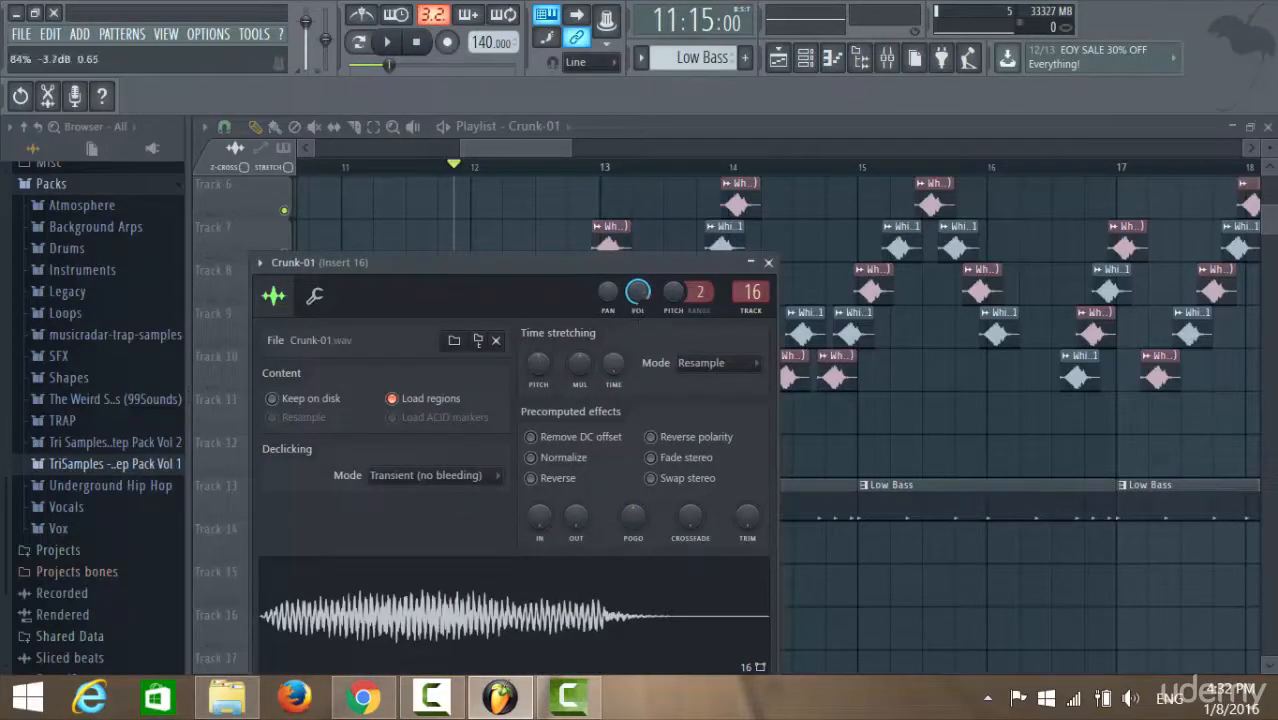
click(553, 138)
click(387, 42)
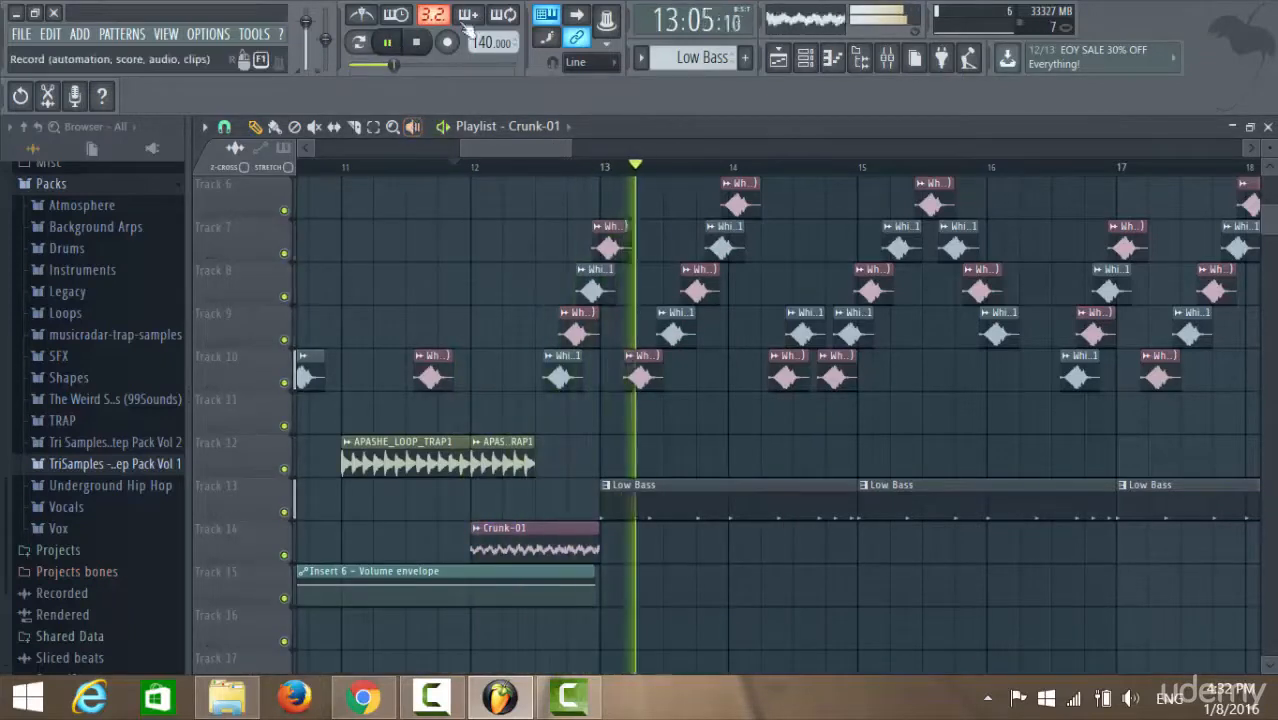
key(space)
Set the Crunk-01 channel volume to 93% while replaying the transition from just before bar 12, and pause playback
double_click(558, 548)
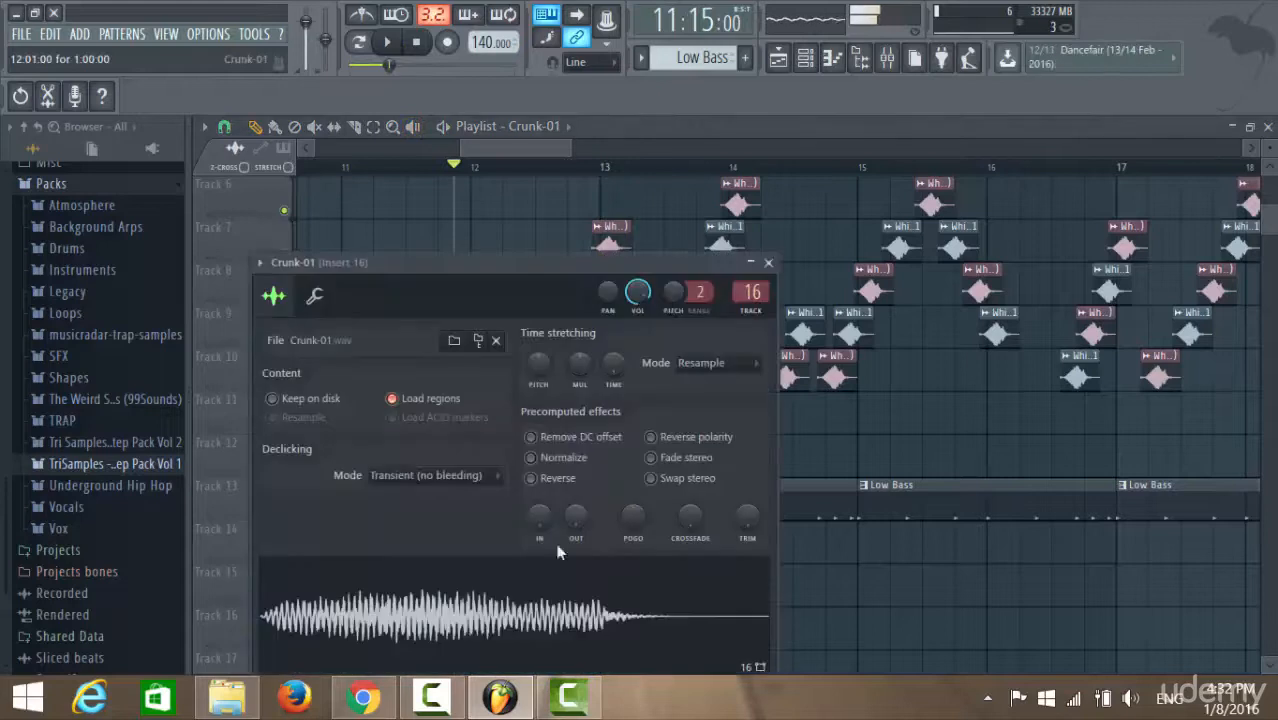
click(465, 172)
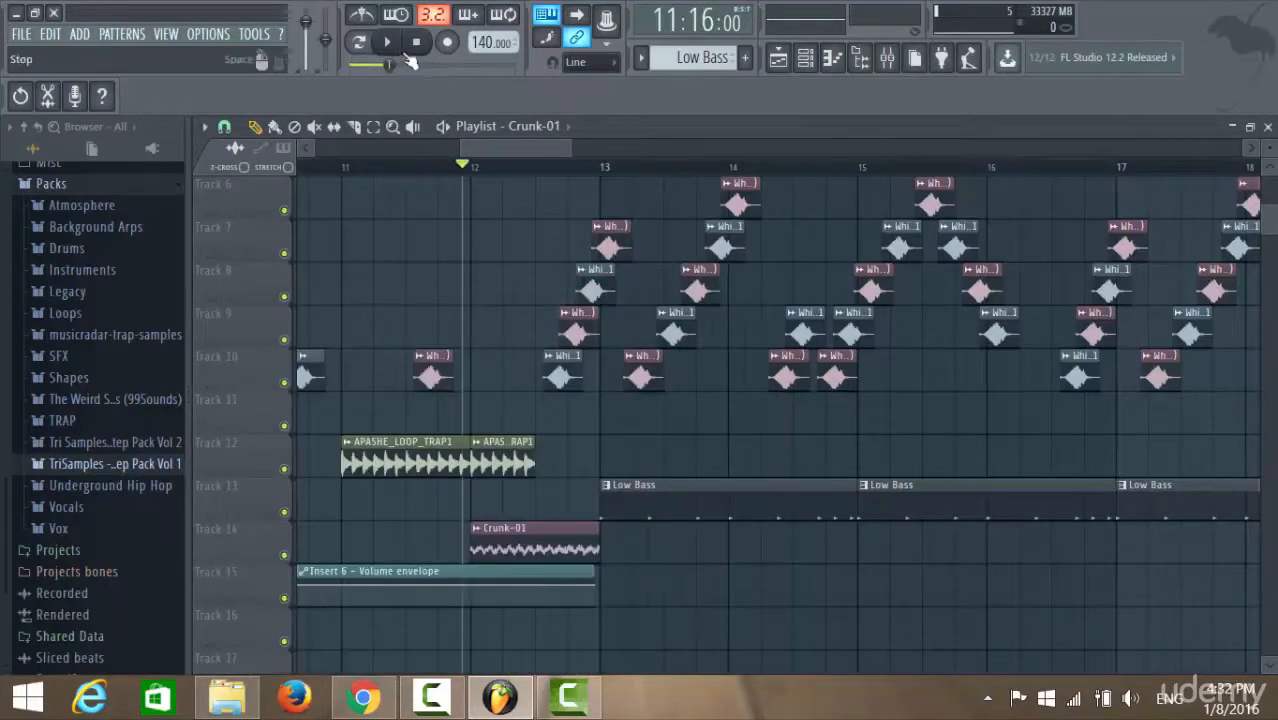
key(space)
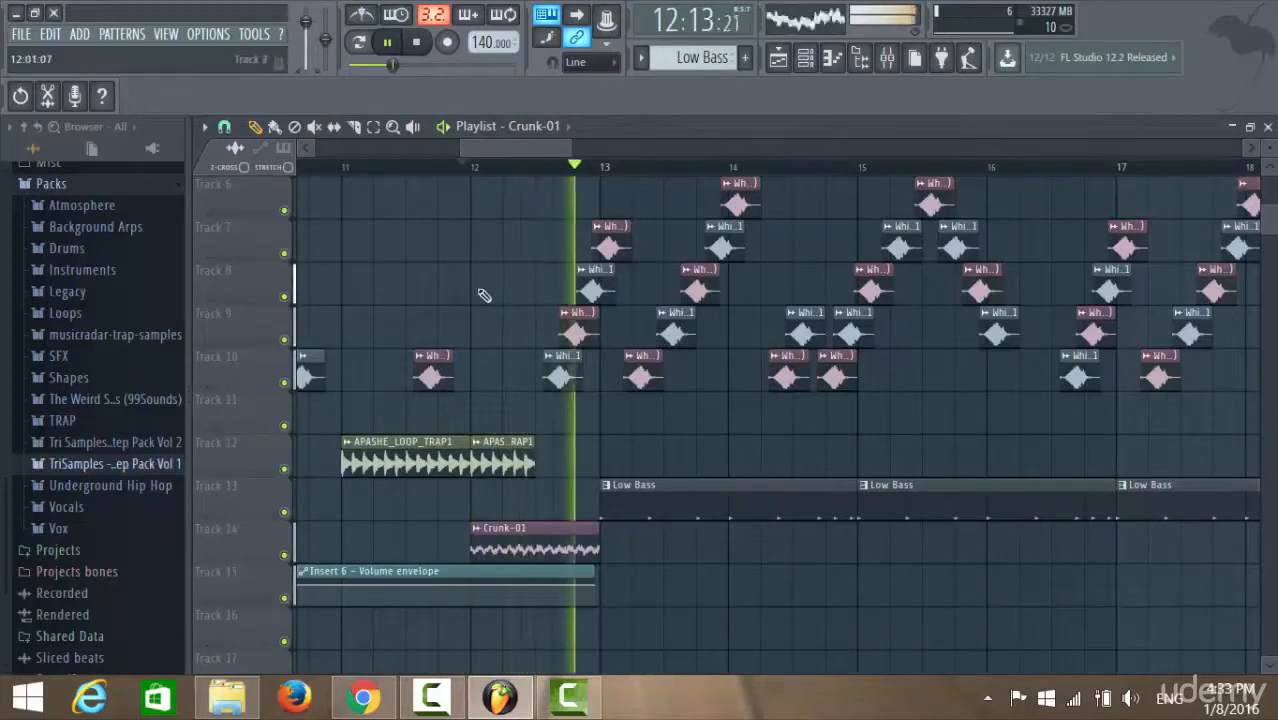
double_click(552, 553)
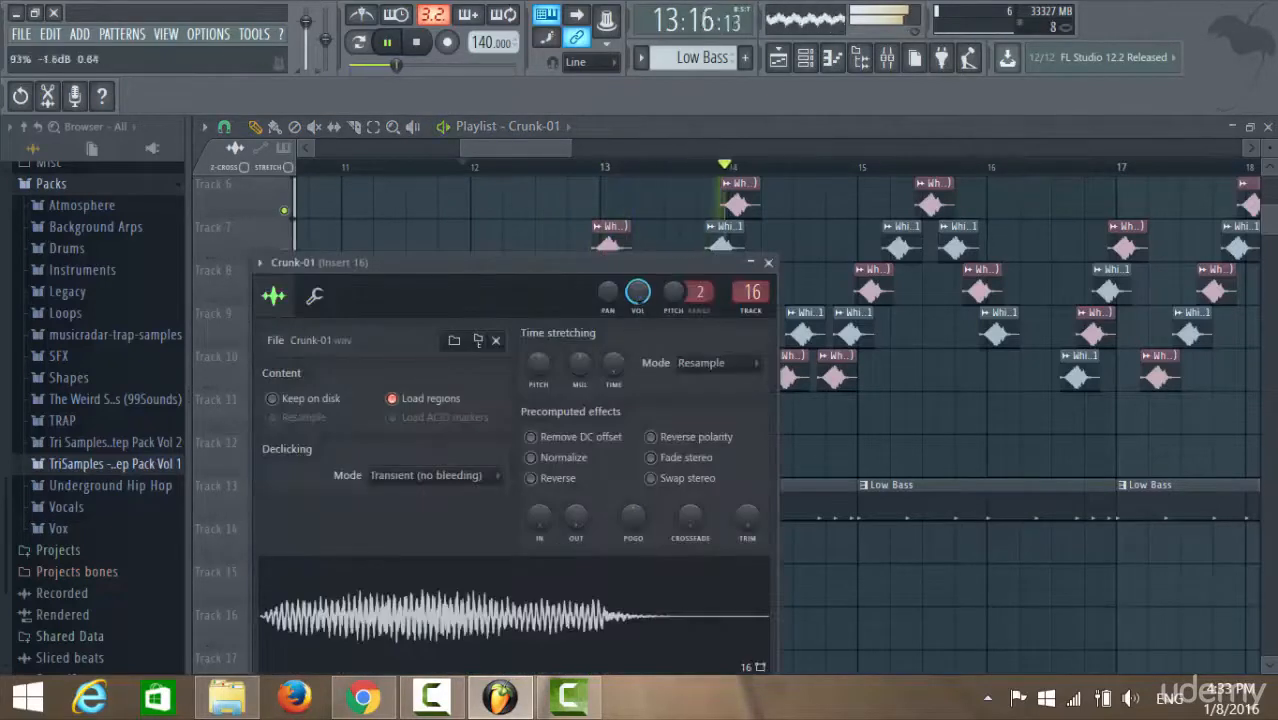
key(space)
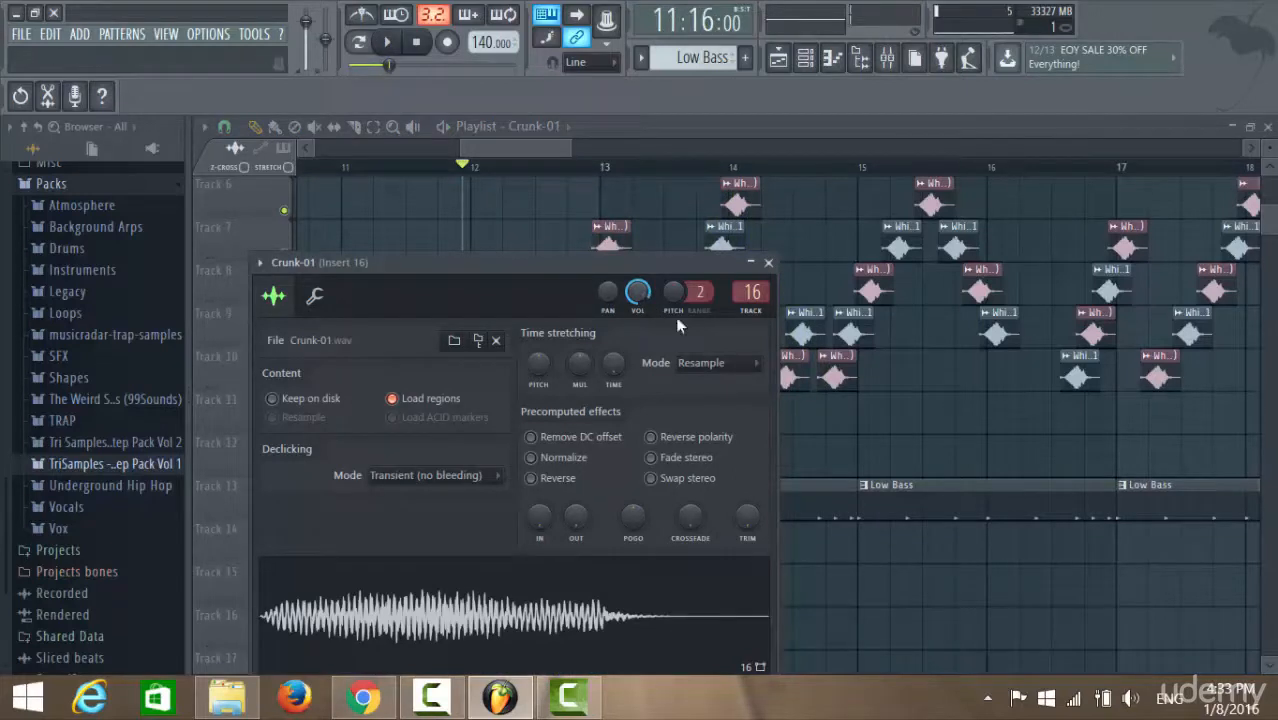
click(387, 41)
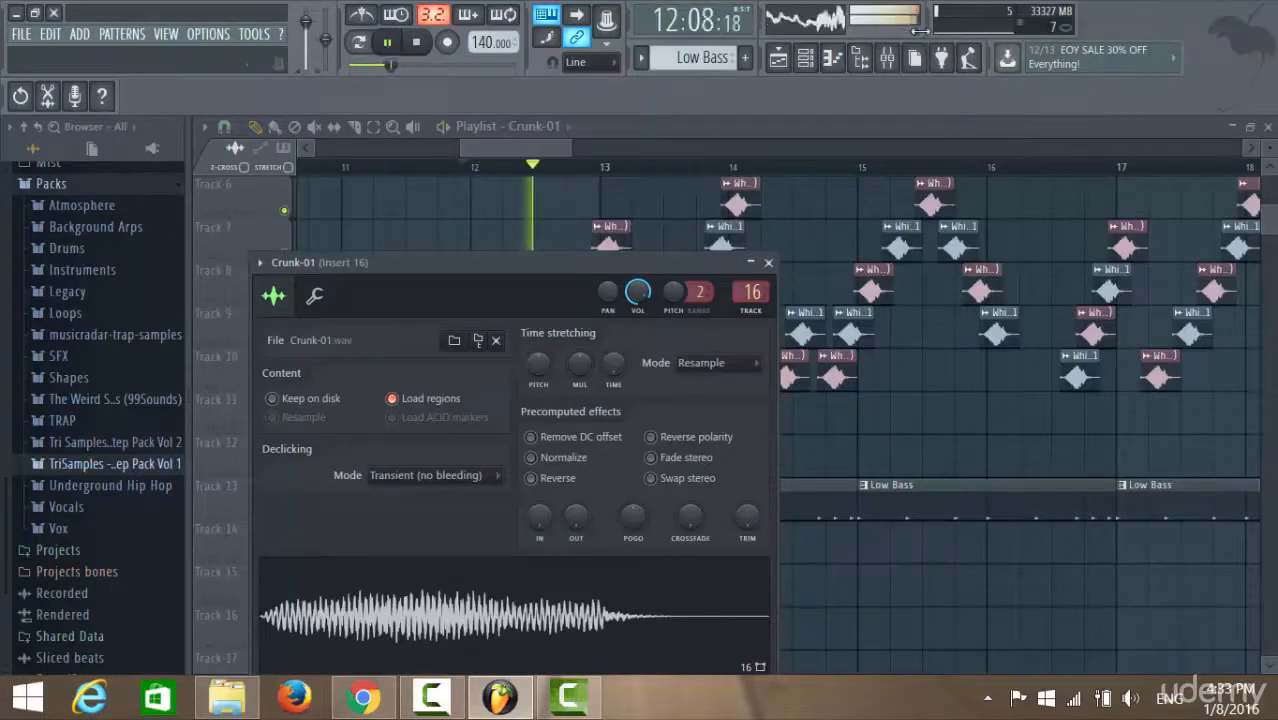
click(388, 42)
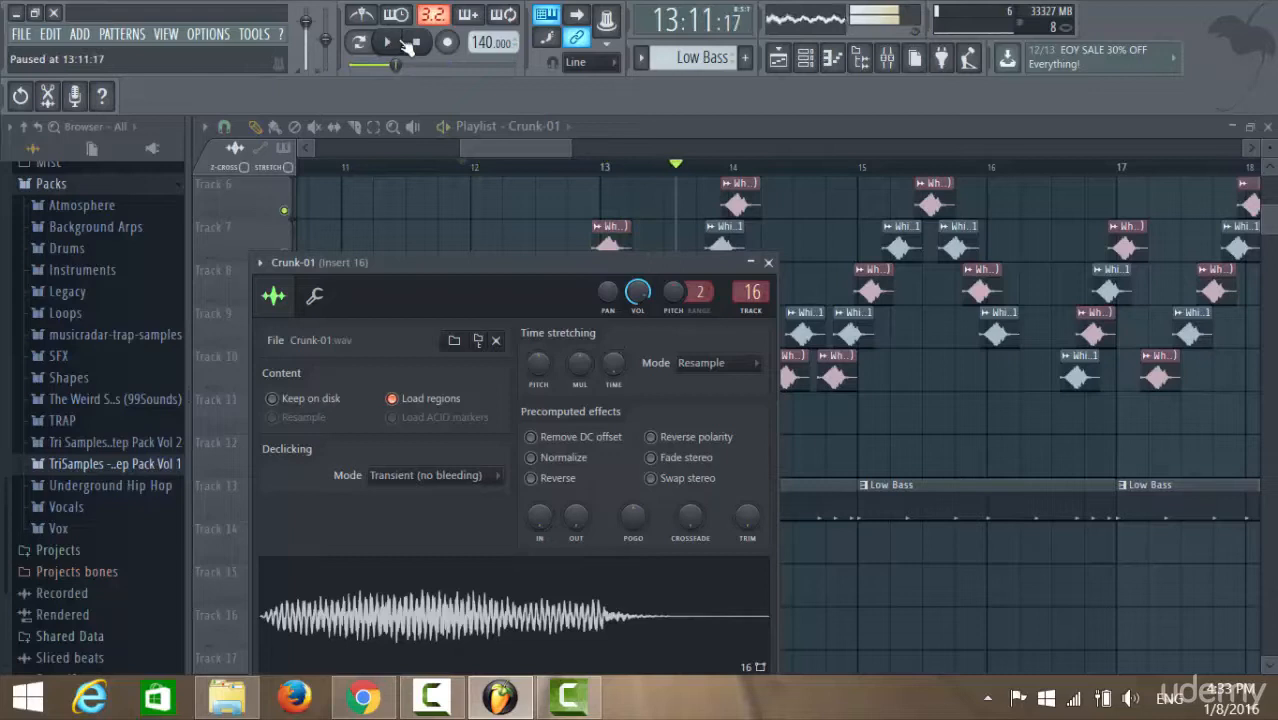
Look over the playlist clips around bar 21 and review the mixer tracks, ending with Insert 1 selected
click(522, 145)
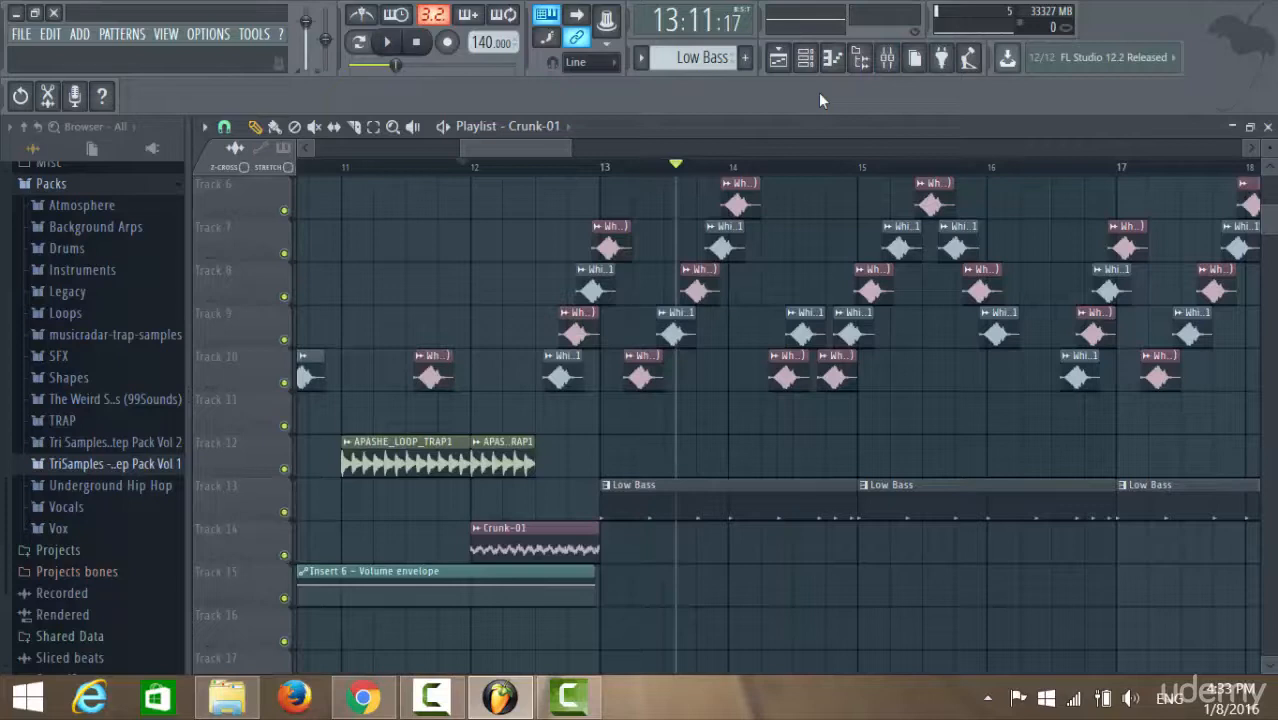
double_click(534, 550)
drag(535, 145, 634, 145)
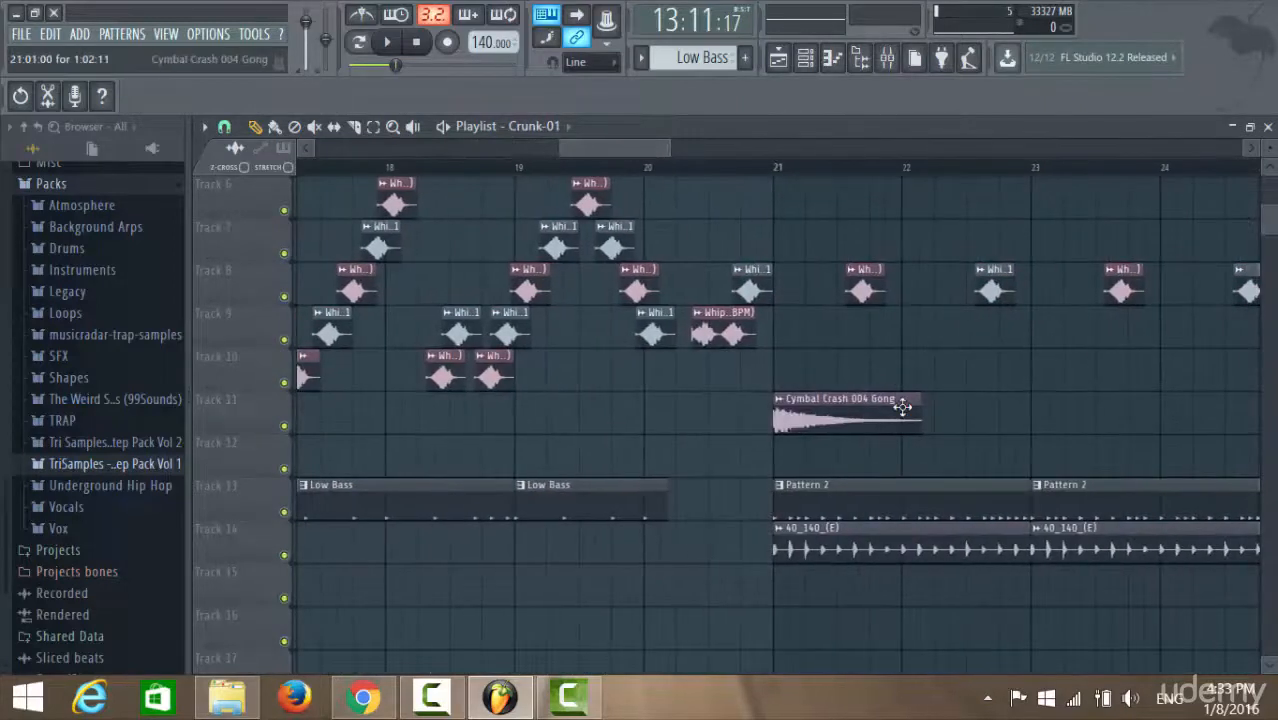
scroll(900, 405, up, 5)
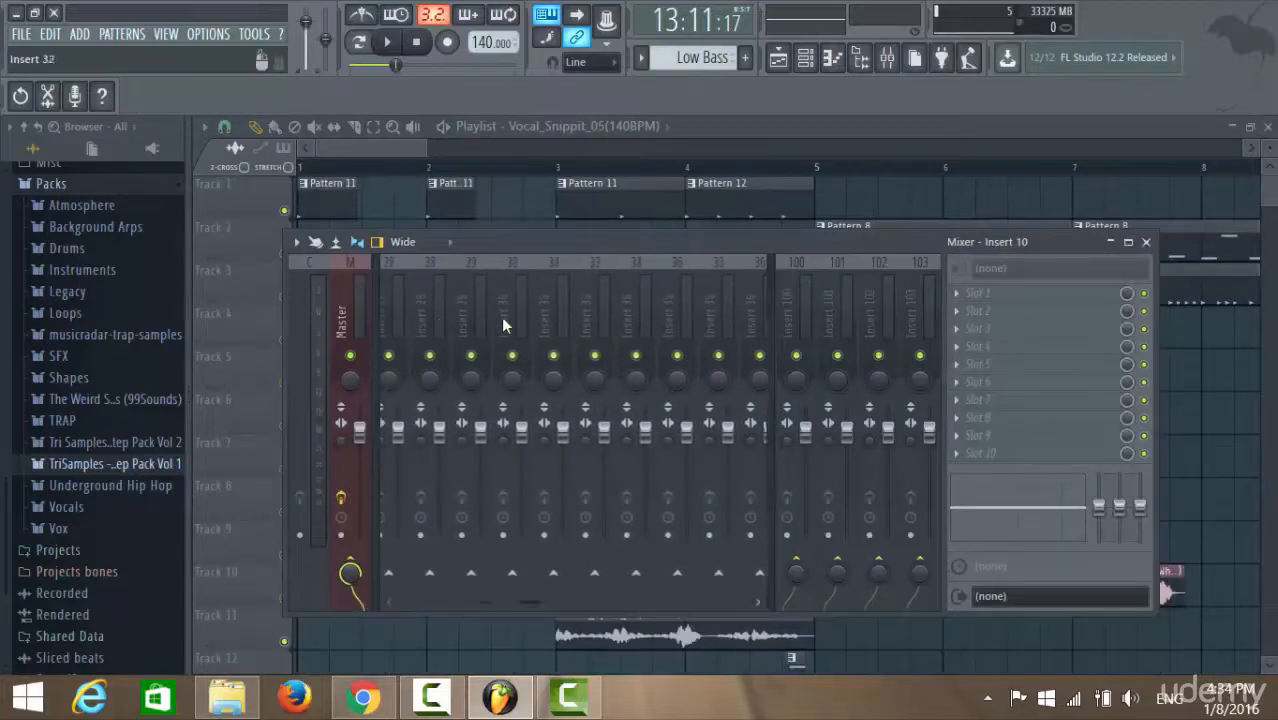
scroll(501, 317, down, 6)
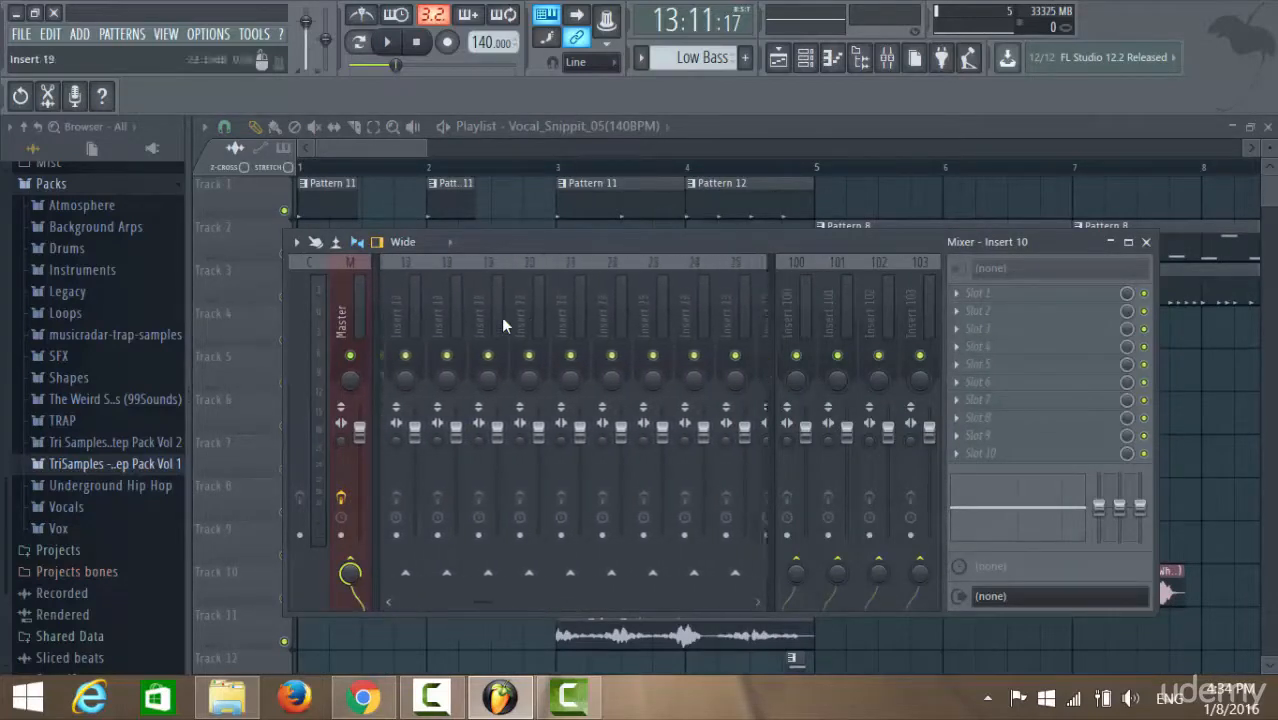
scroll(501, 317, up, 10)
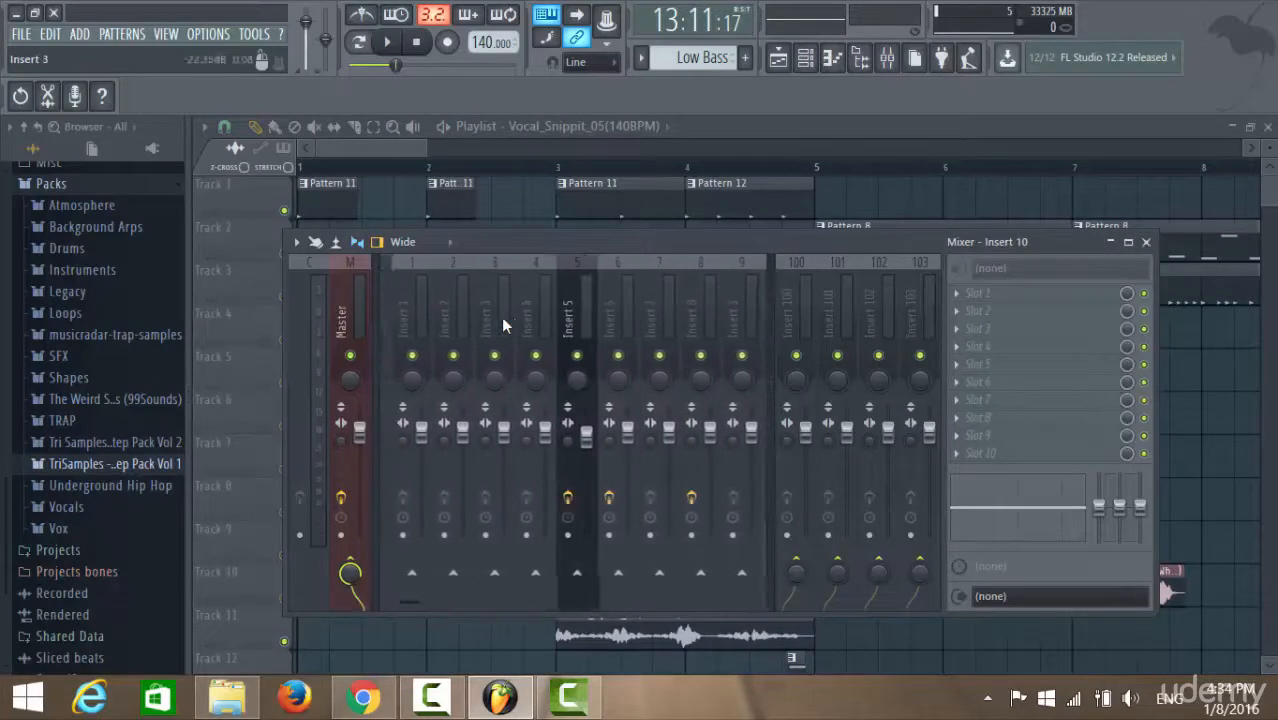
click(396, 318)
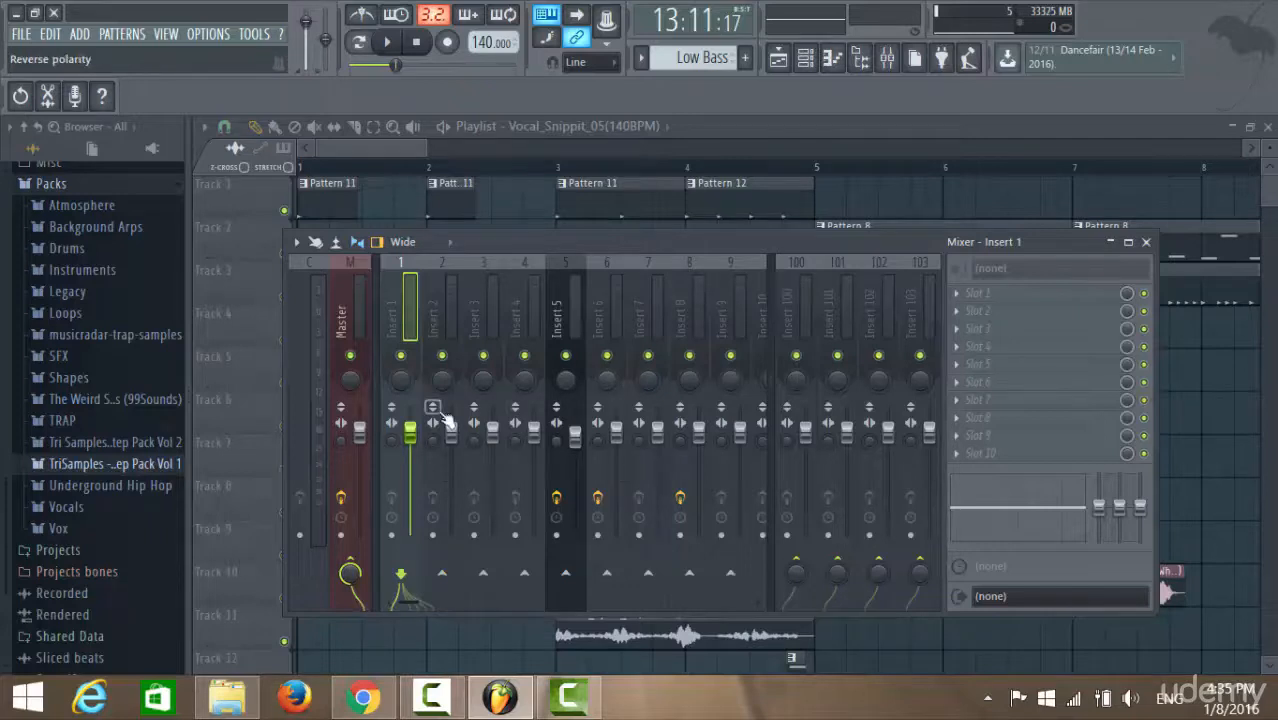
Return the song position to the start and inspect the Master and Insert 1 mixer tracks
drag(397, 65, 350, 65)
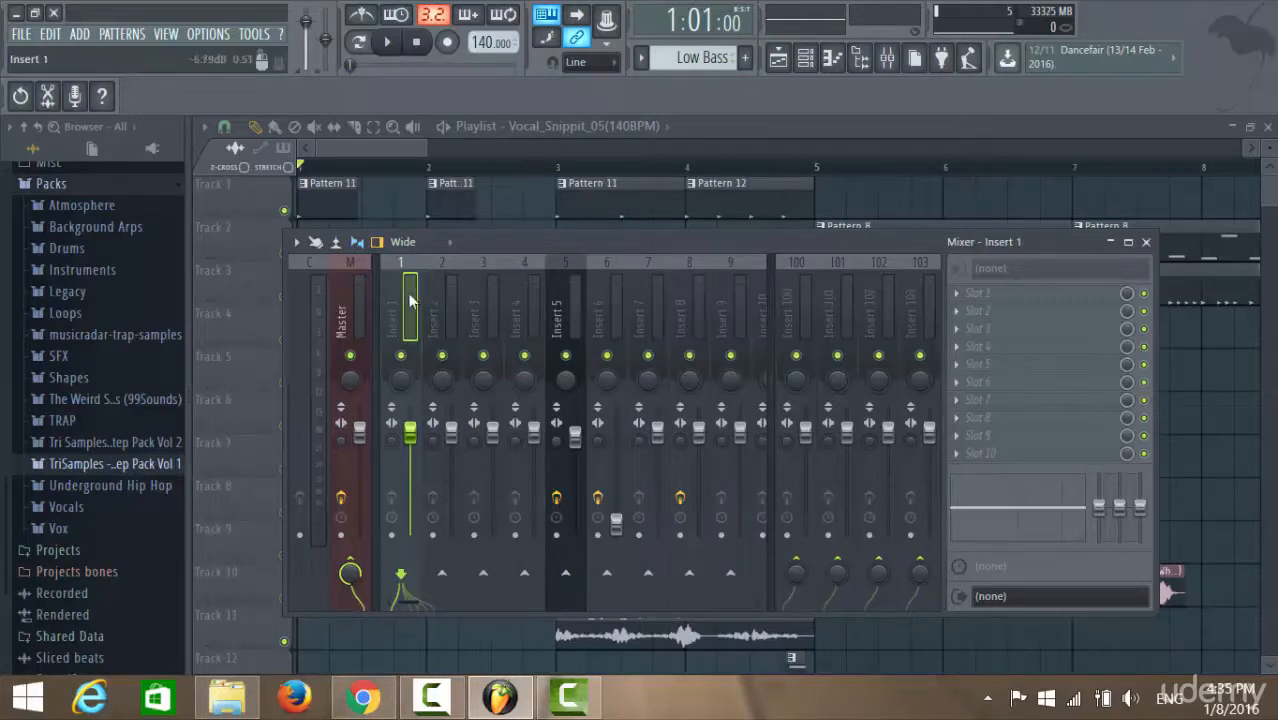
click(340, 286)
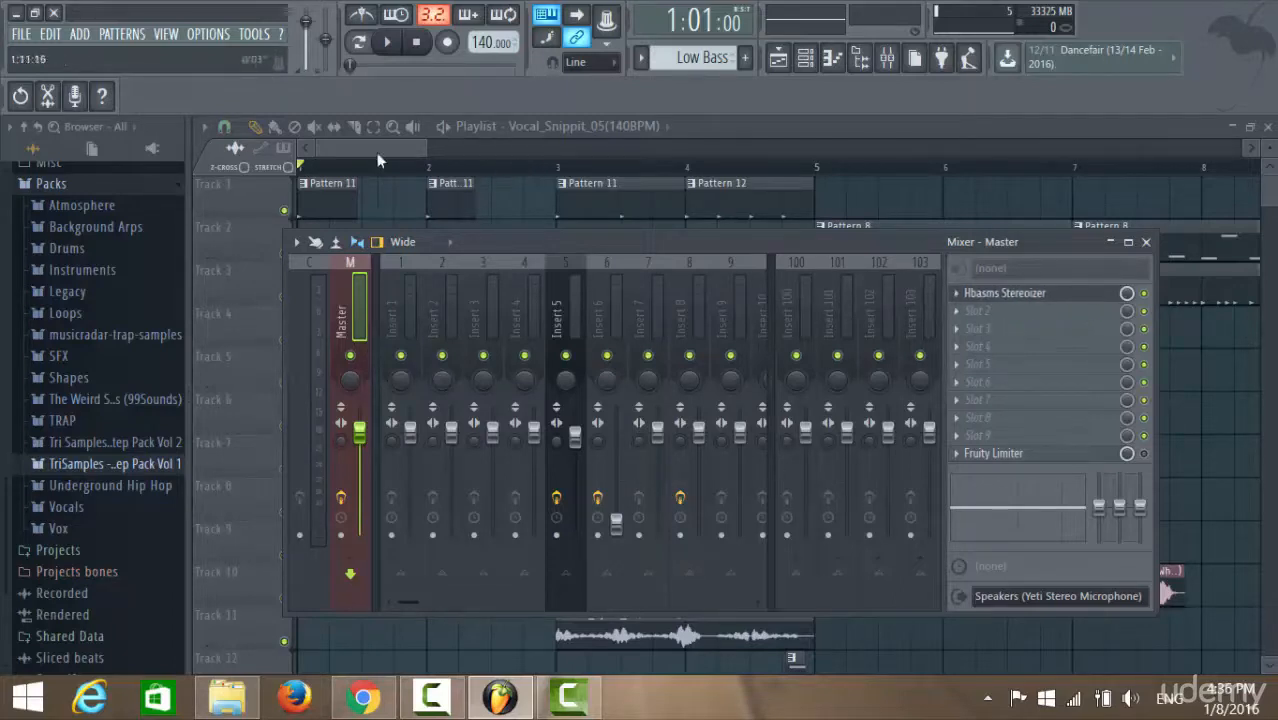
click(395, 312)
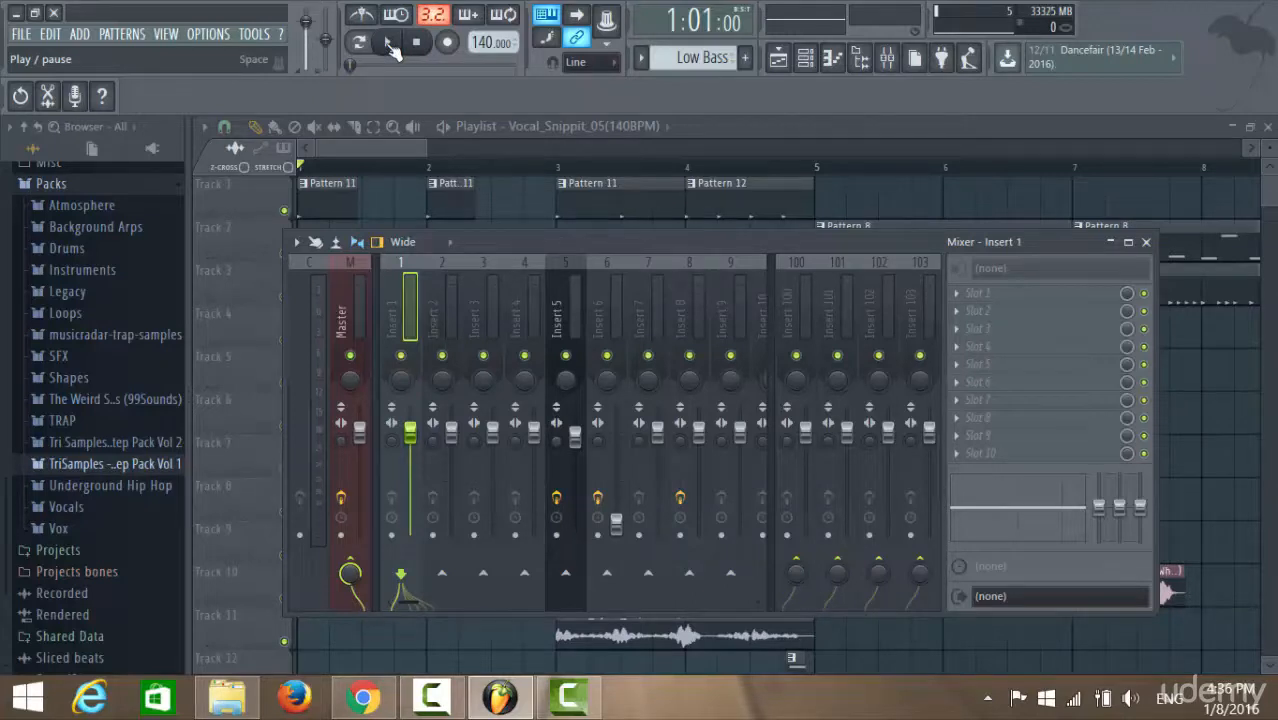
click(389, 44)
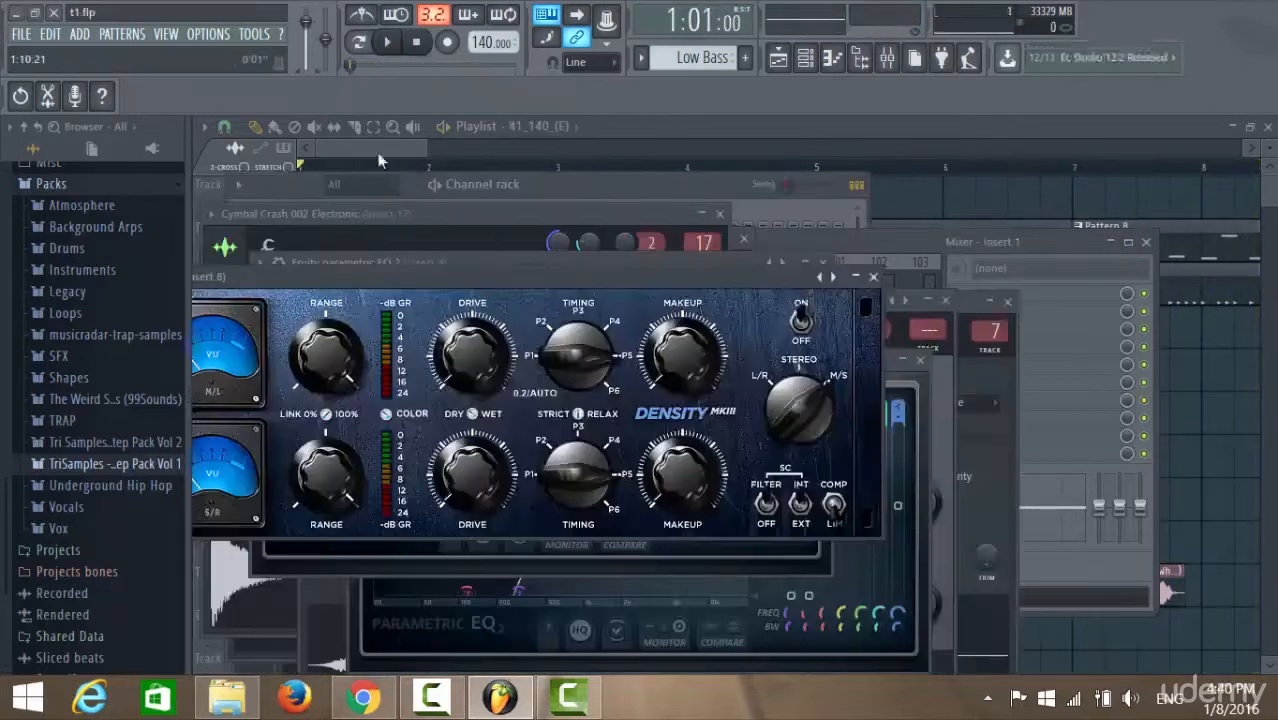
Clear all the open plugin and channel windows, and play the song from the start with the mixer shown
key(F12)
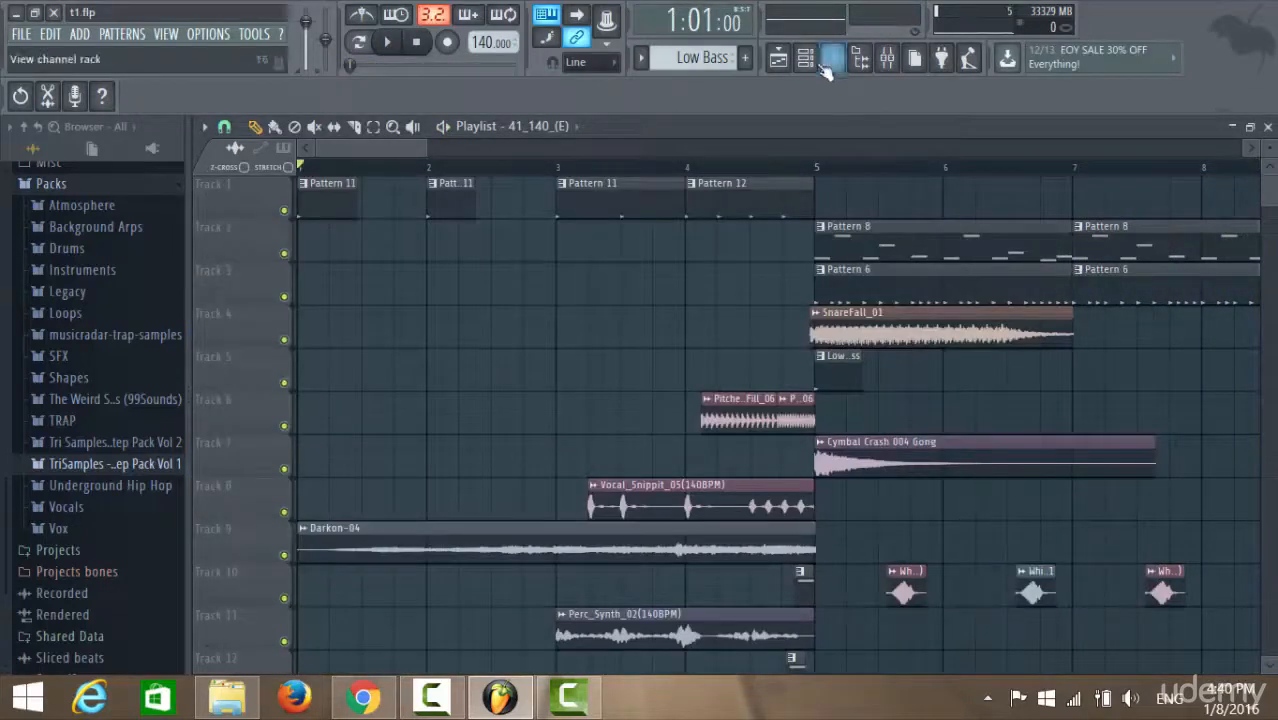
click(887, 59)
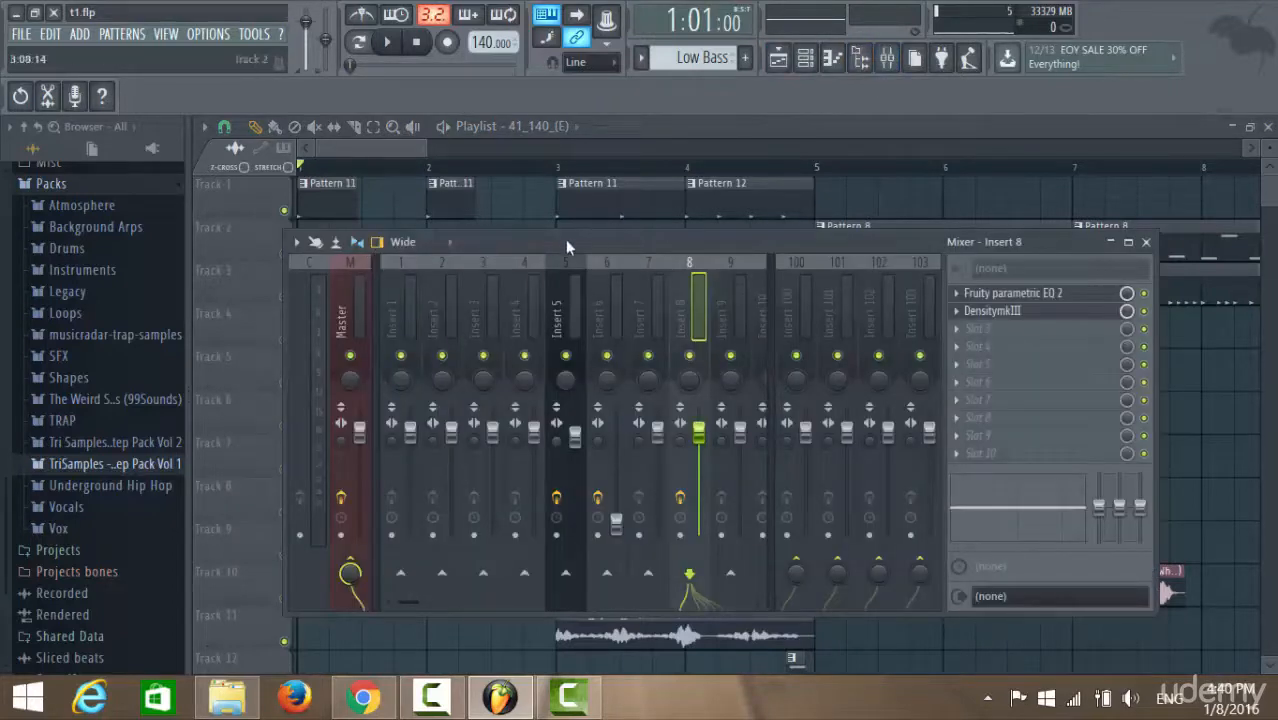
click(390, 43)
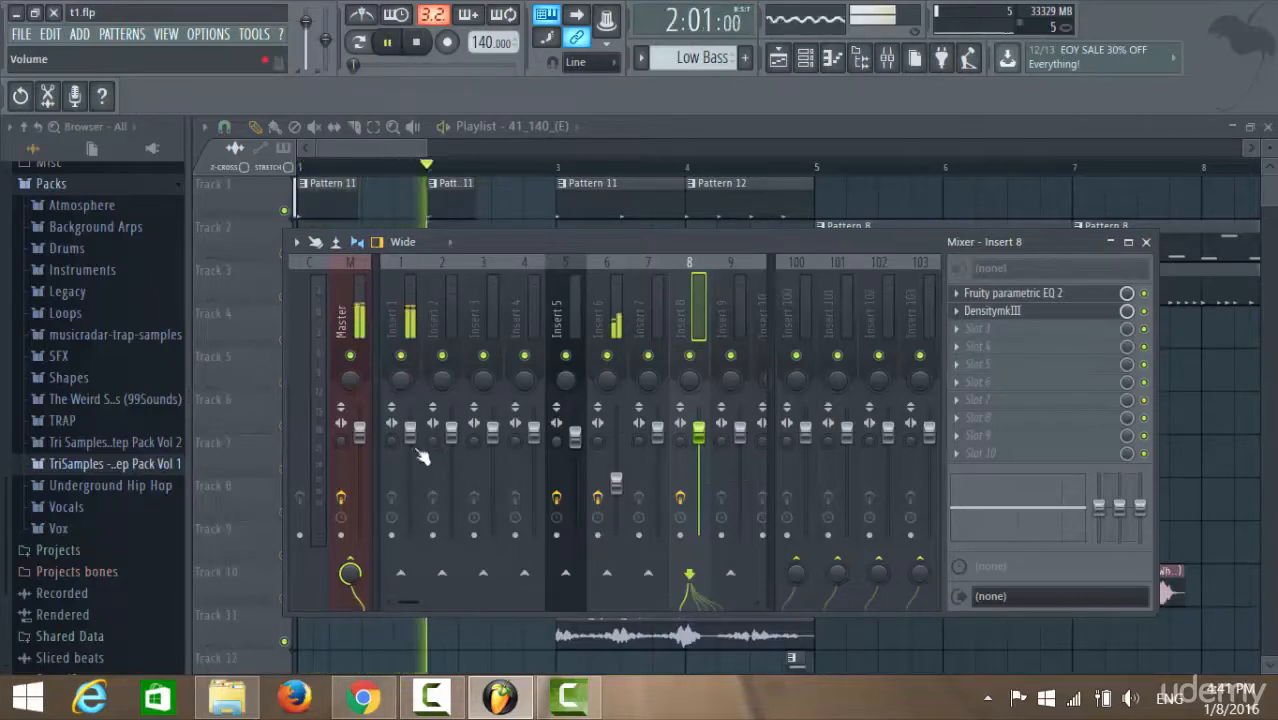
Slightly lower the volumes of mixer Inserts 5 and 4, and set Insert 2 to 94% as the song plays
click(576, 440)
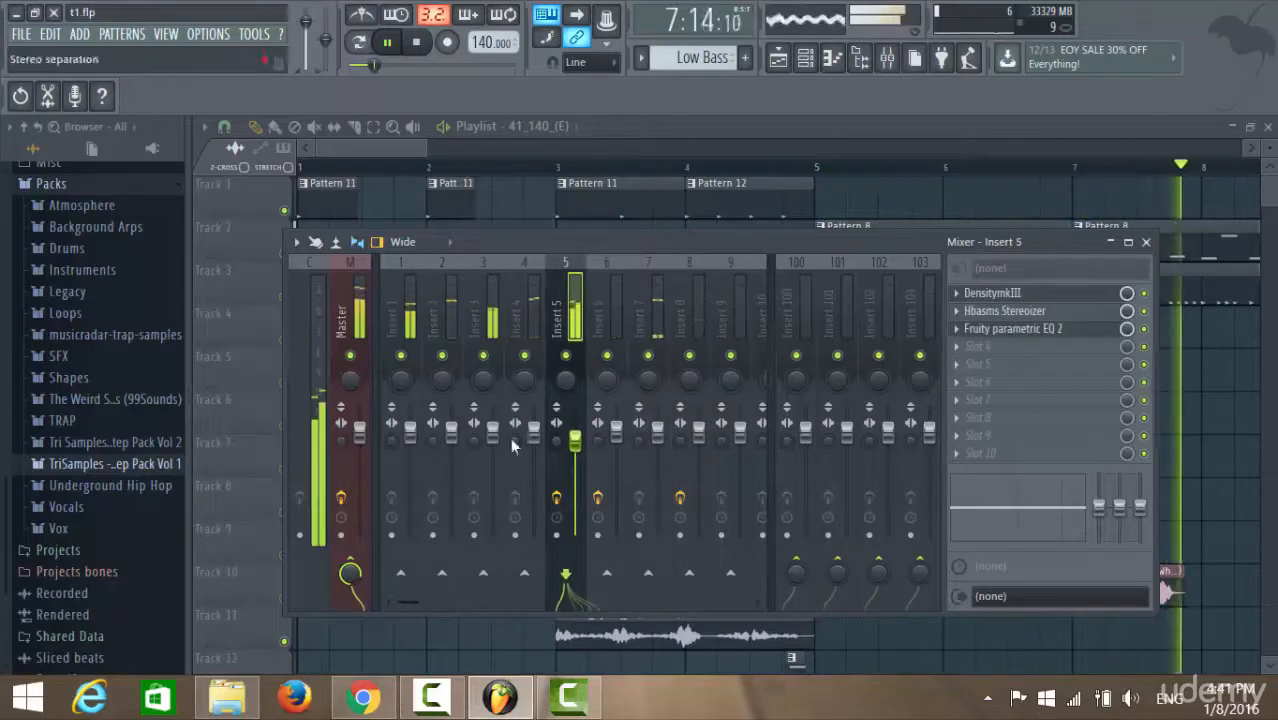
click(520, 444)
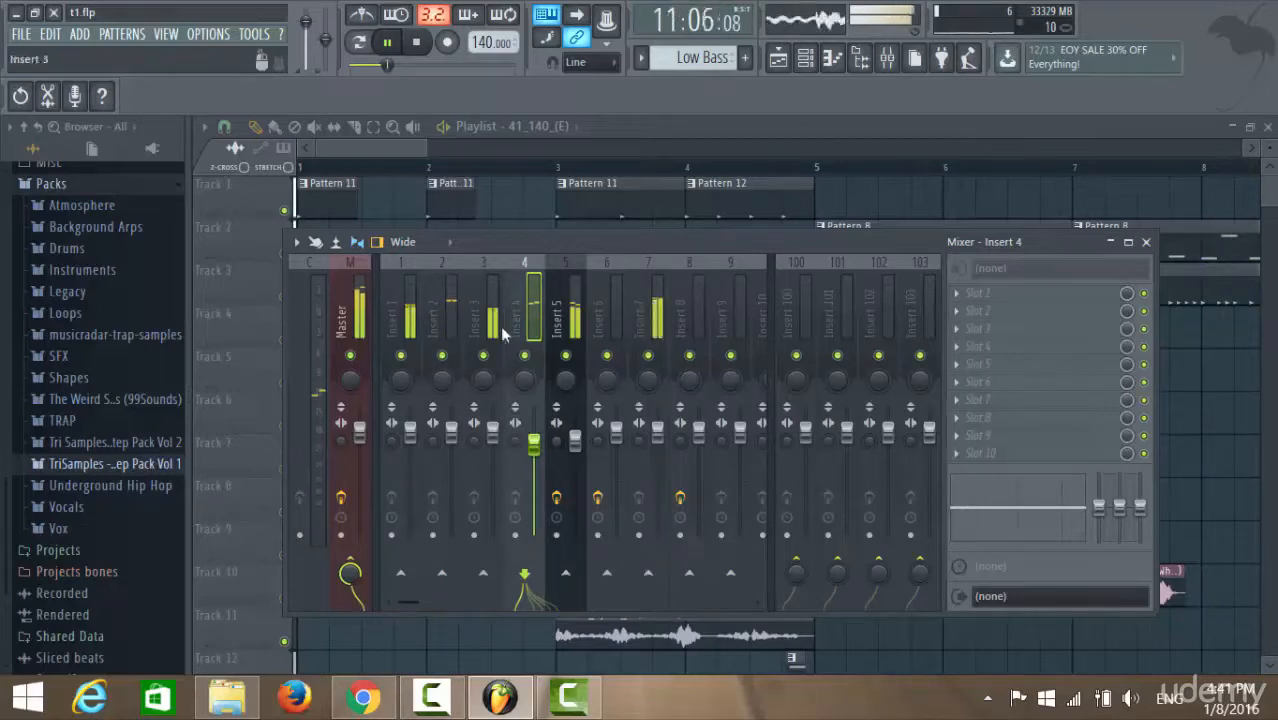
click(451, 438)
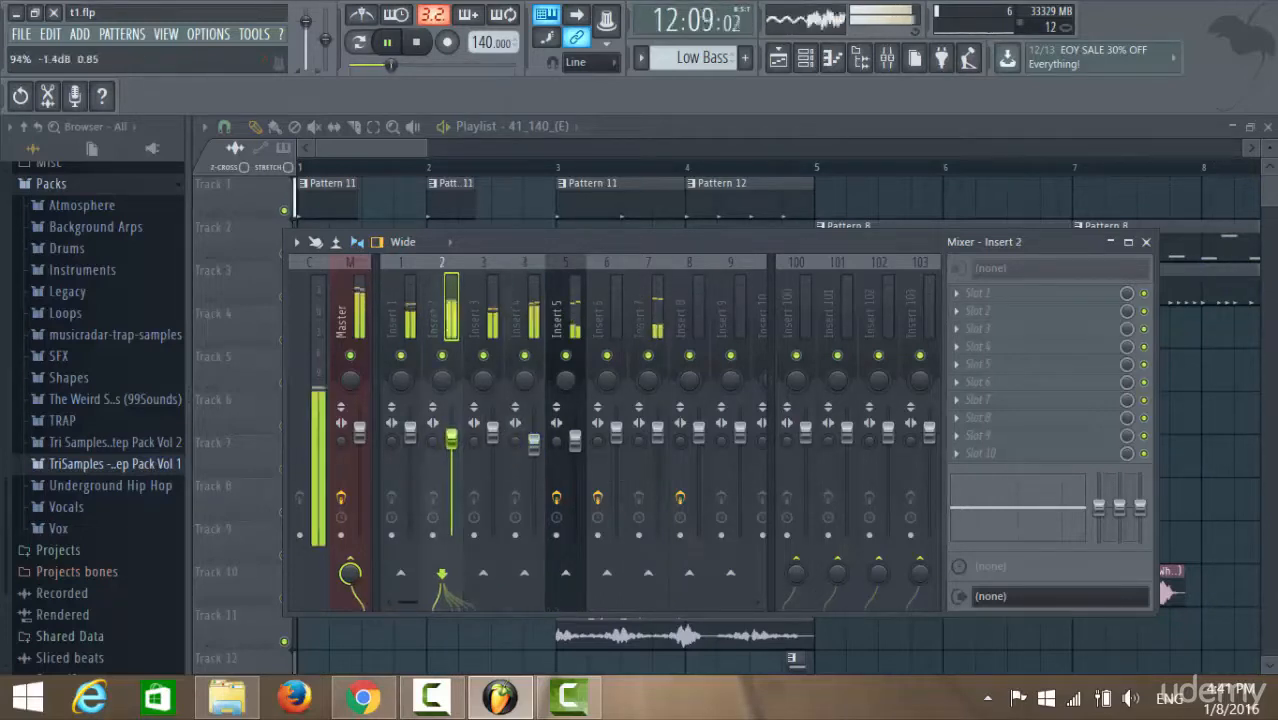
Lower the volume of mixer Insert 8 and slightly reduce the volume of Insert 7
click(689, 414)
drag(698, 447, 698, 452)
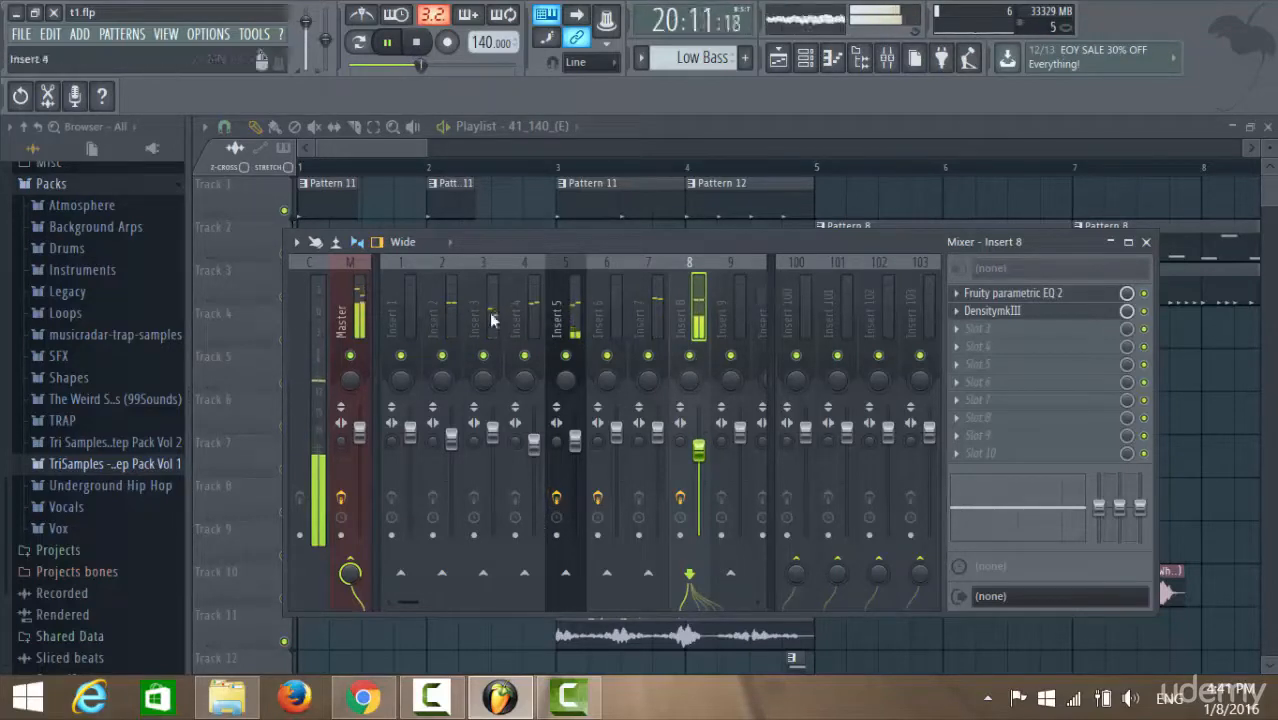
drag(413, 599, 419, 599)
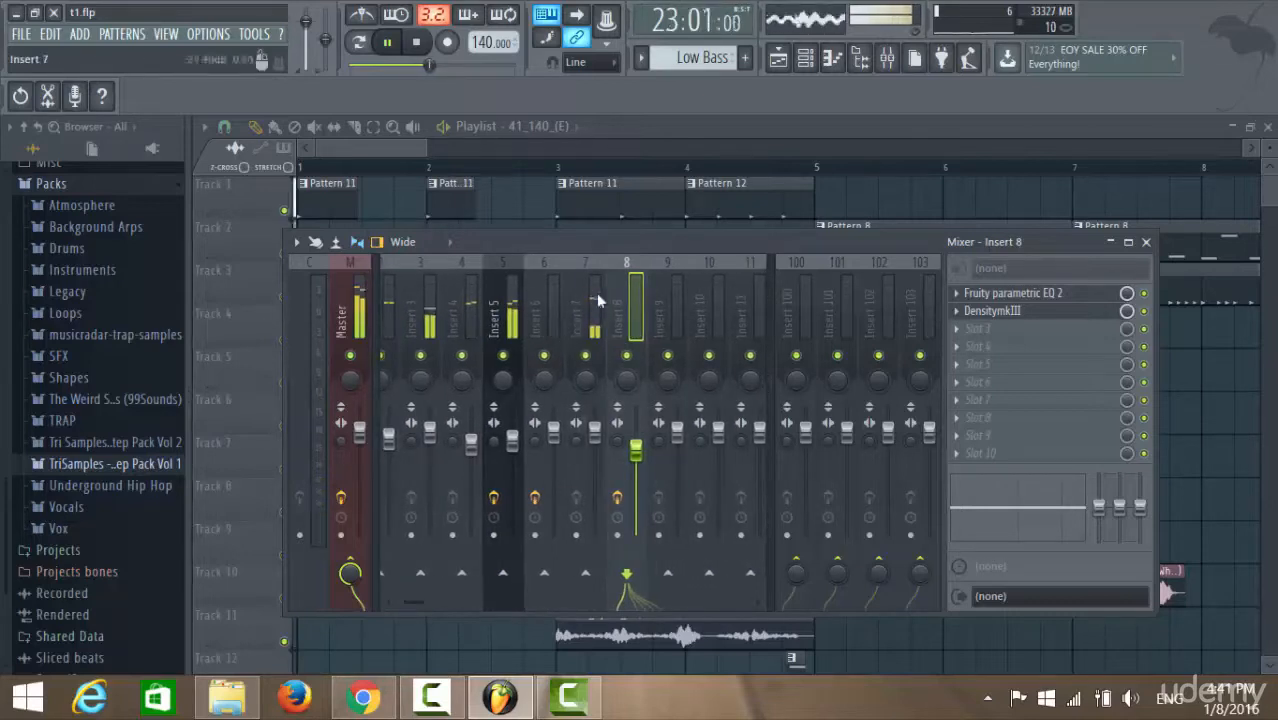
click(595, 430)
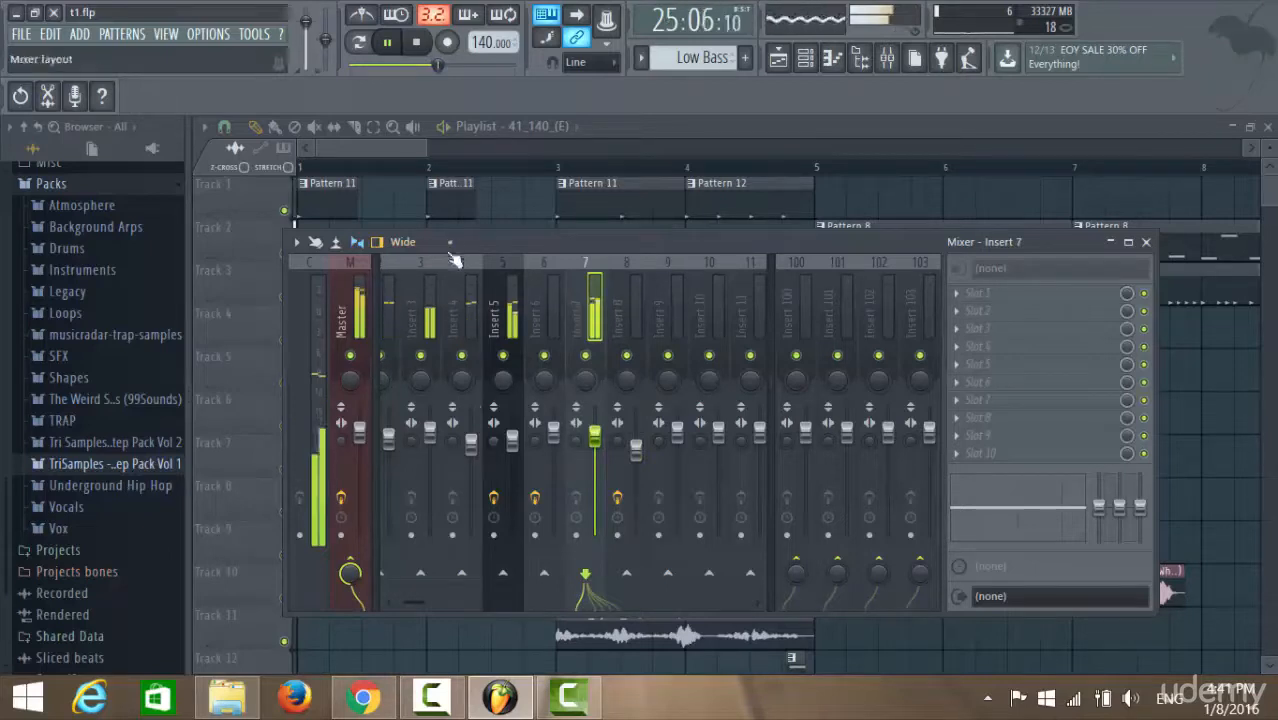
Adjust the volumes of mixer Inserts 14, 18 and 19, raising 14 slightly, lowering 18 and raising 19
drag(396, 604, 465, 616)
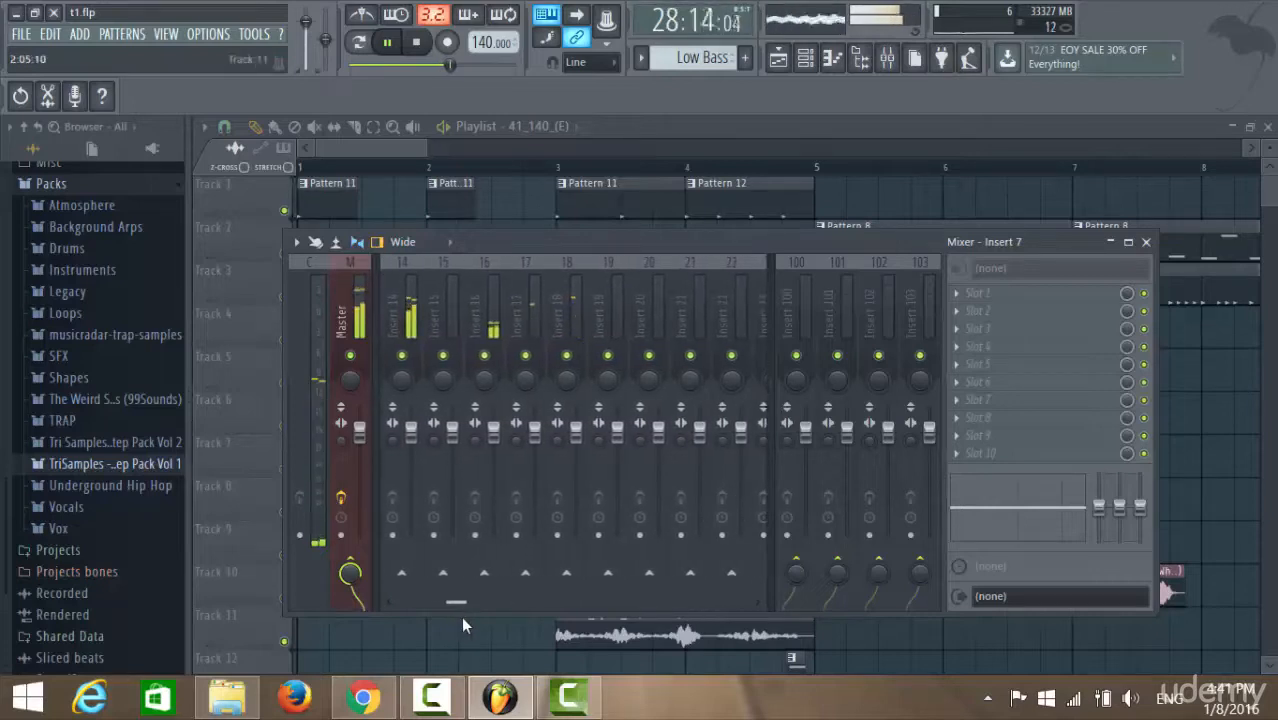
click(410, 432)
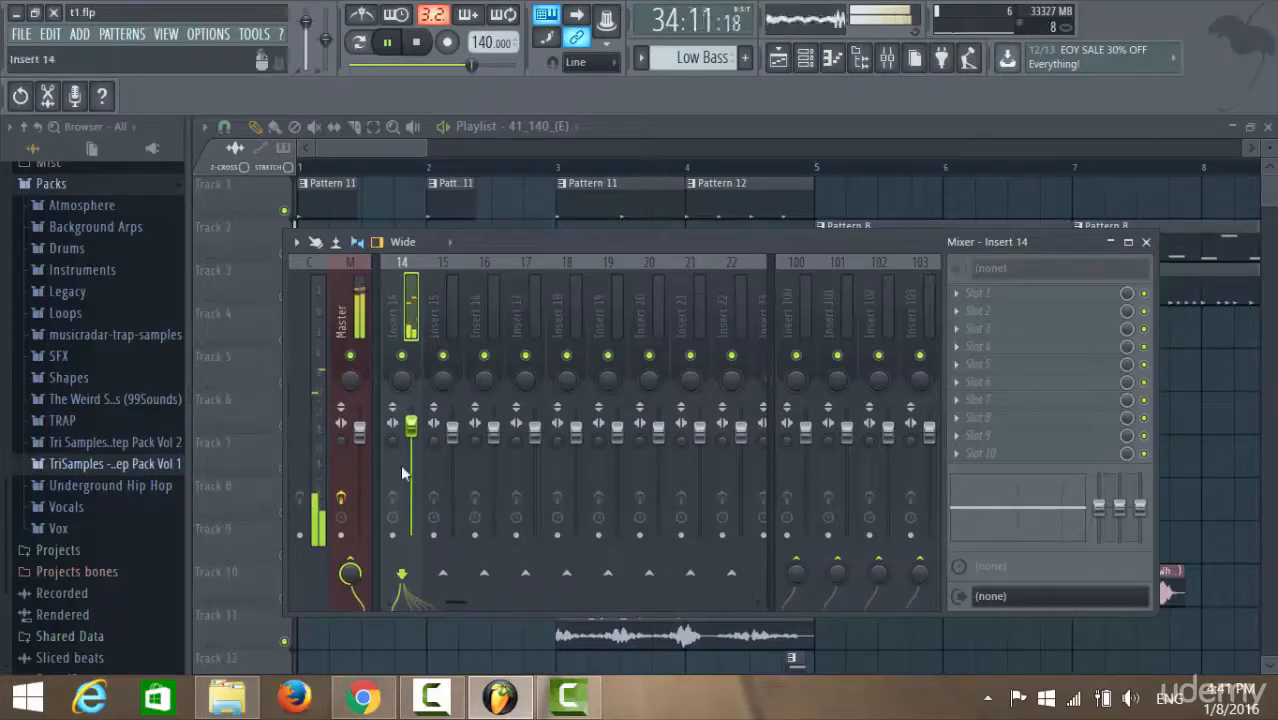
click(577, 440)
drag(576, 432, 628, 444)
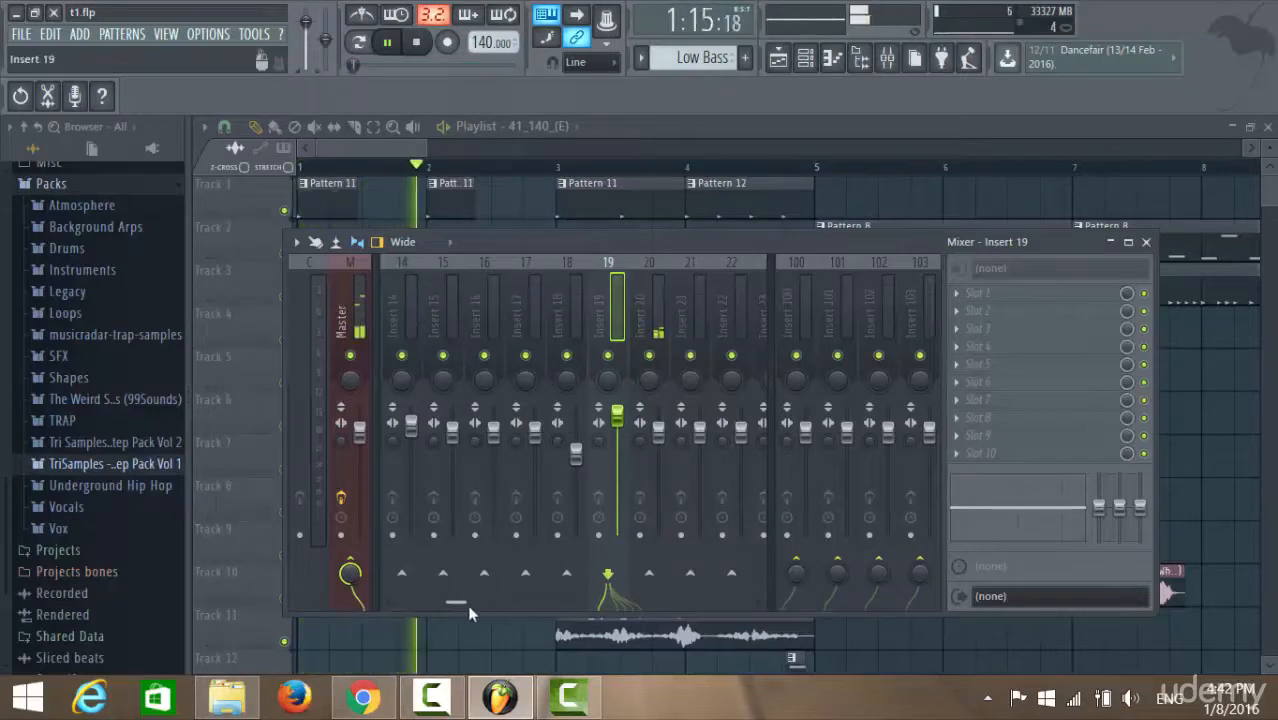
drag(457, 602, 452, 543)
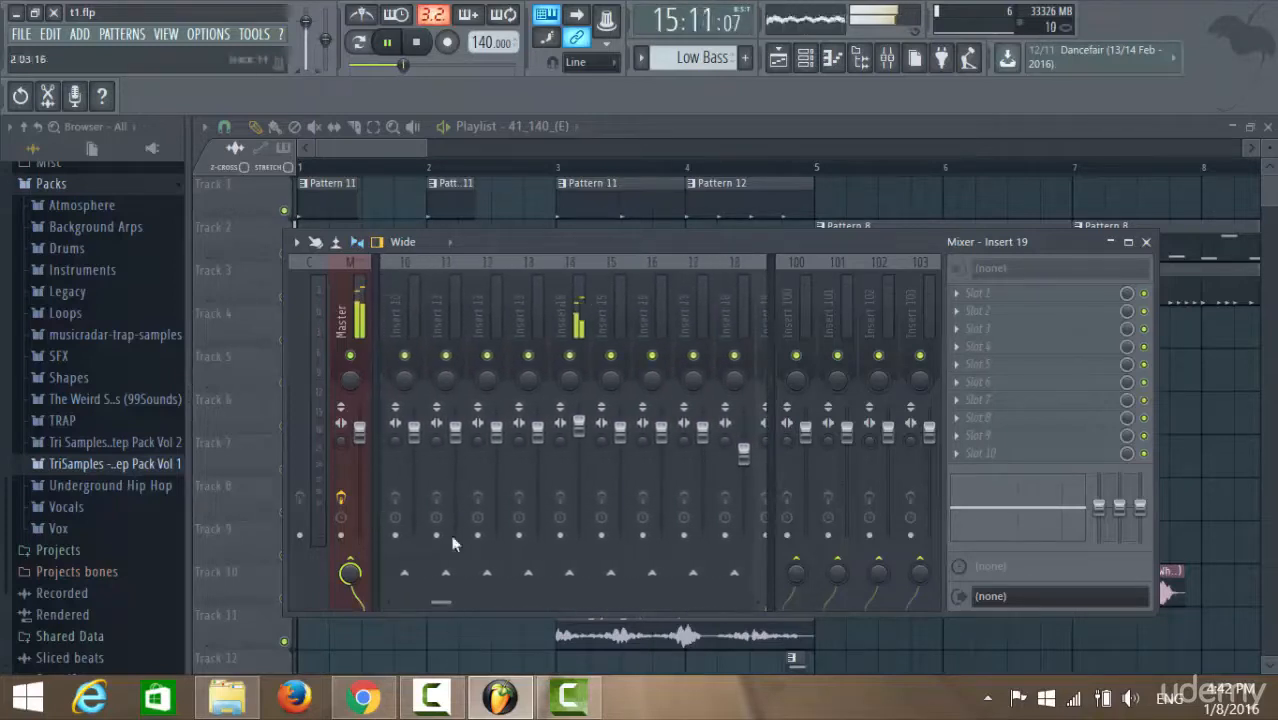
Select mixer Insert 14, pause playback and load Fruity Parametric EQ 2 into its first effect slot
click(569, 316)
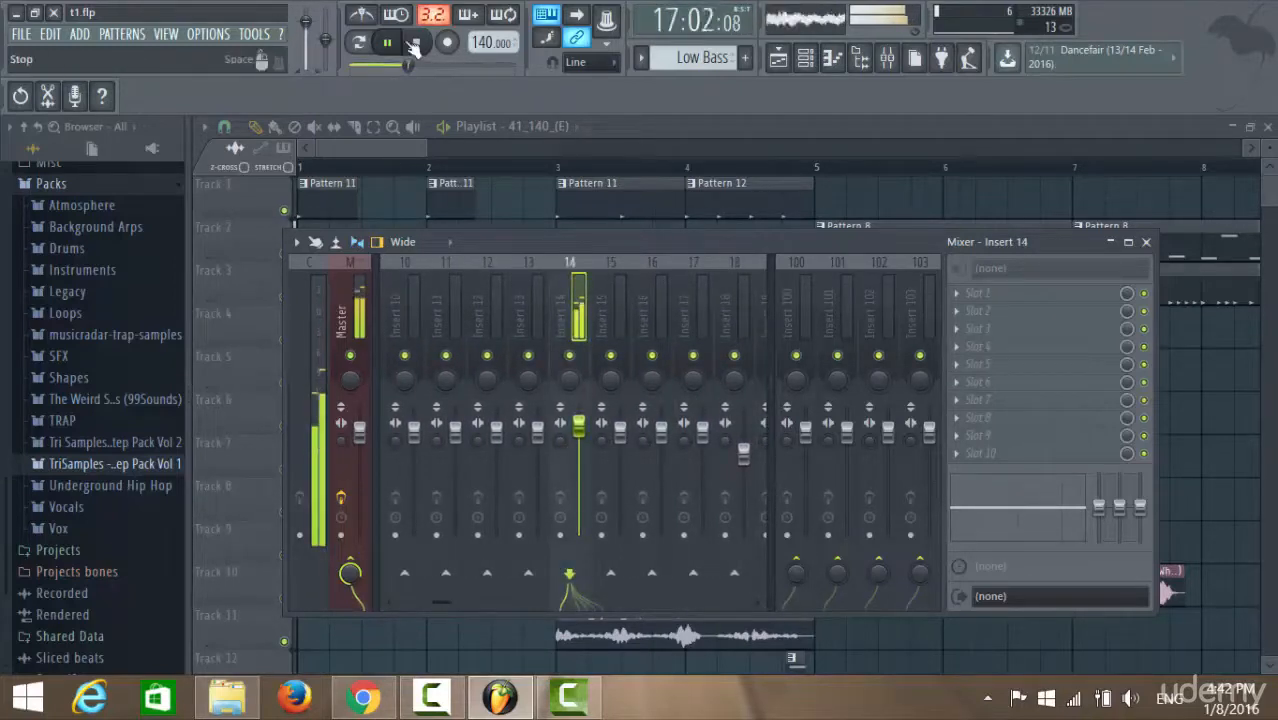
click(389, 42)
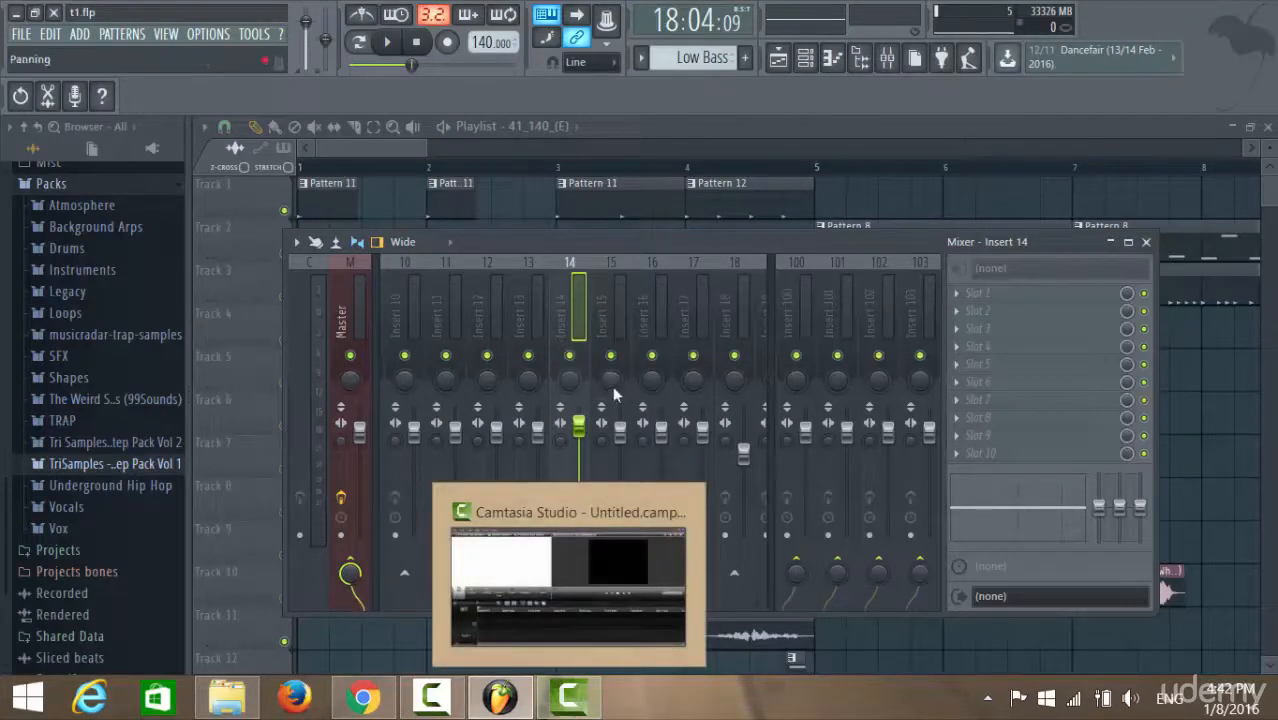
click(960, 293)
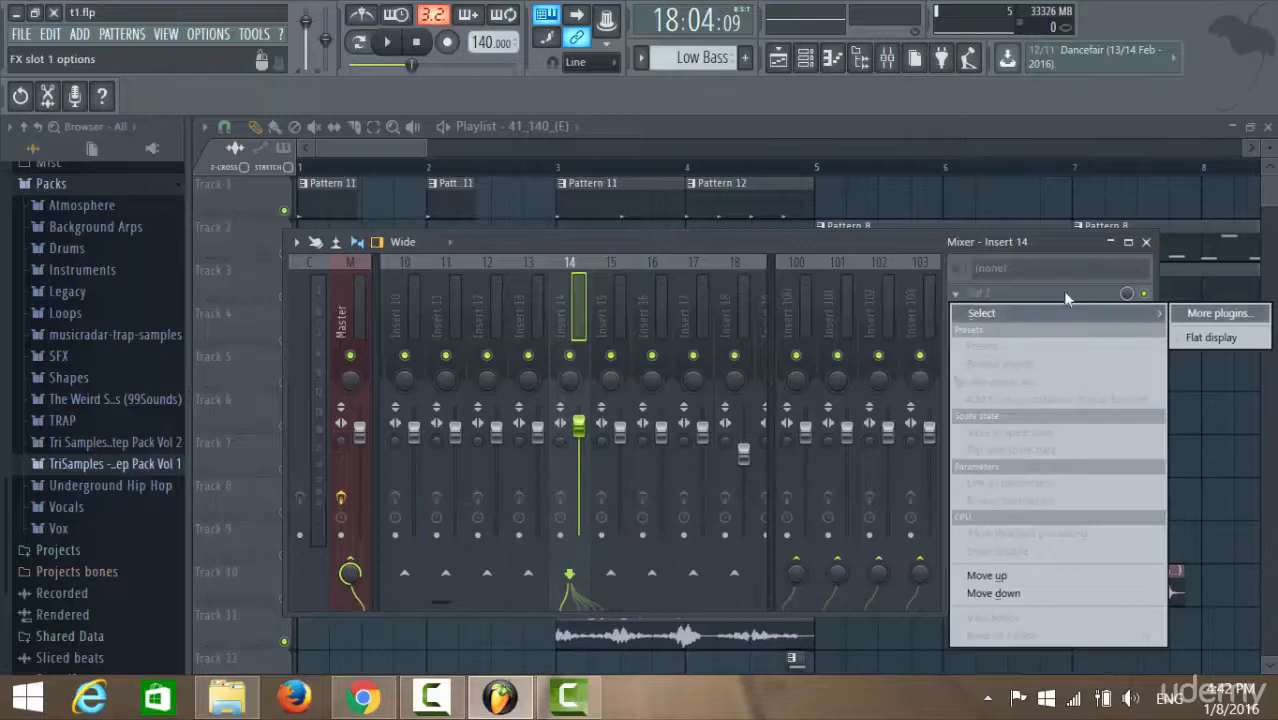
click(1228, 316)
drag(862, 132, 870, 214)
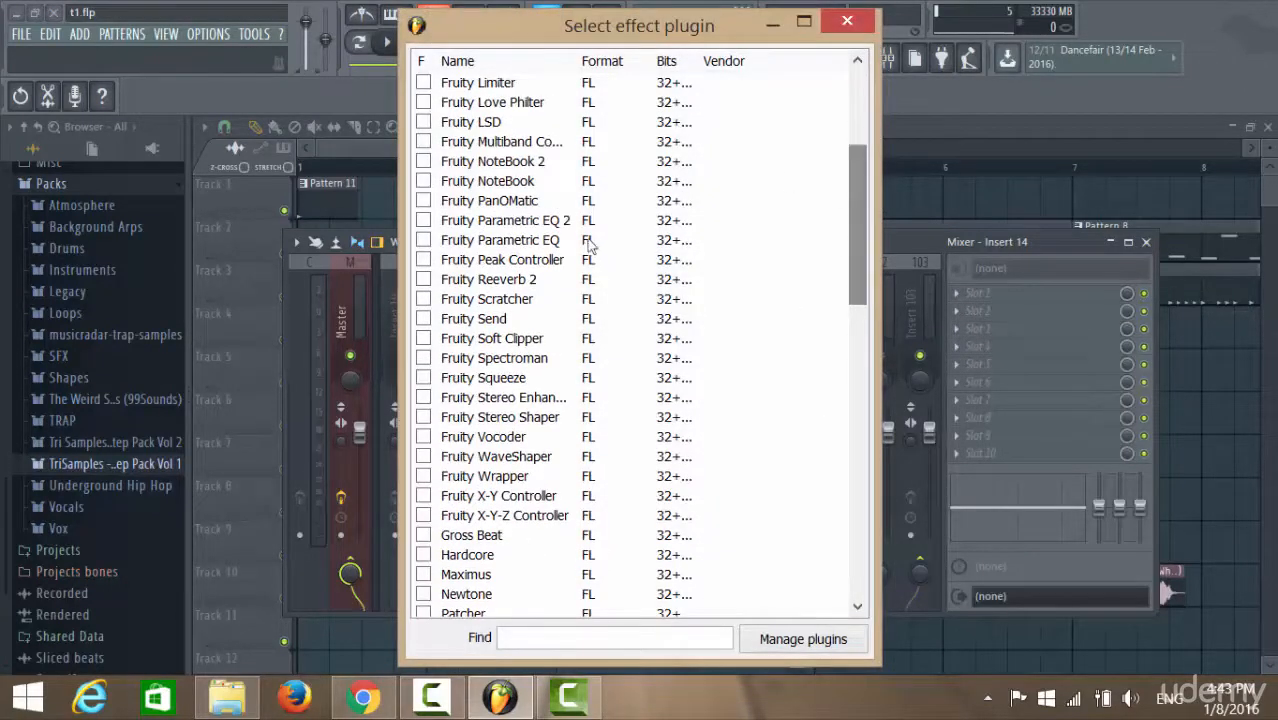
double_click(575, 221)
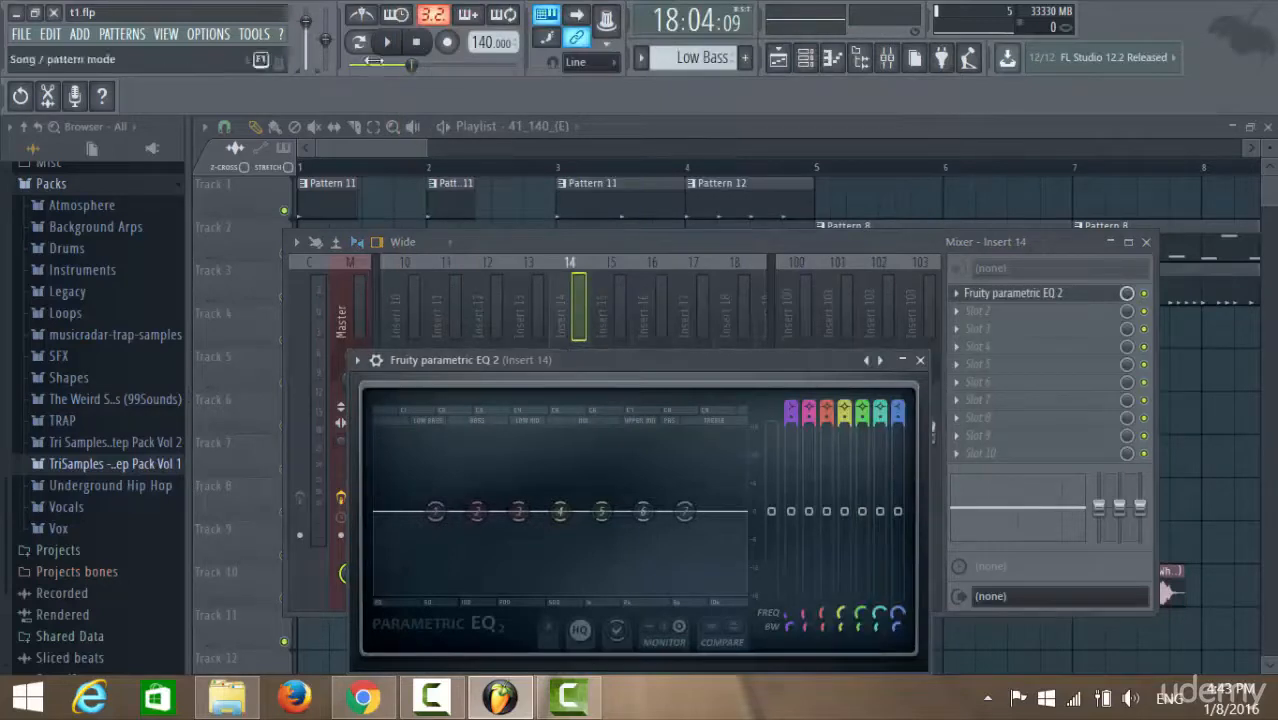
During playback, shape Insert 14's EQ with a low cut and a -10.5 dB band 4 dip at 2733 Hz, and slightly raise its volume
click(656, 165)
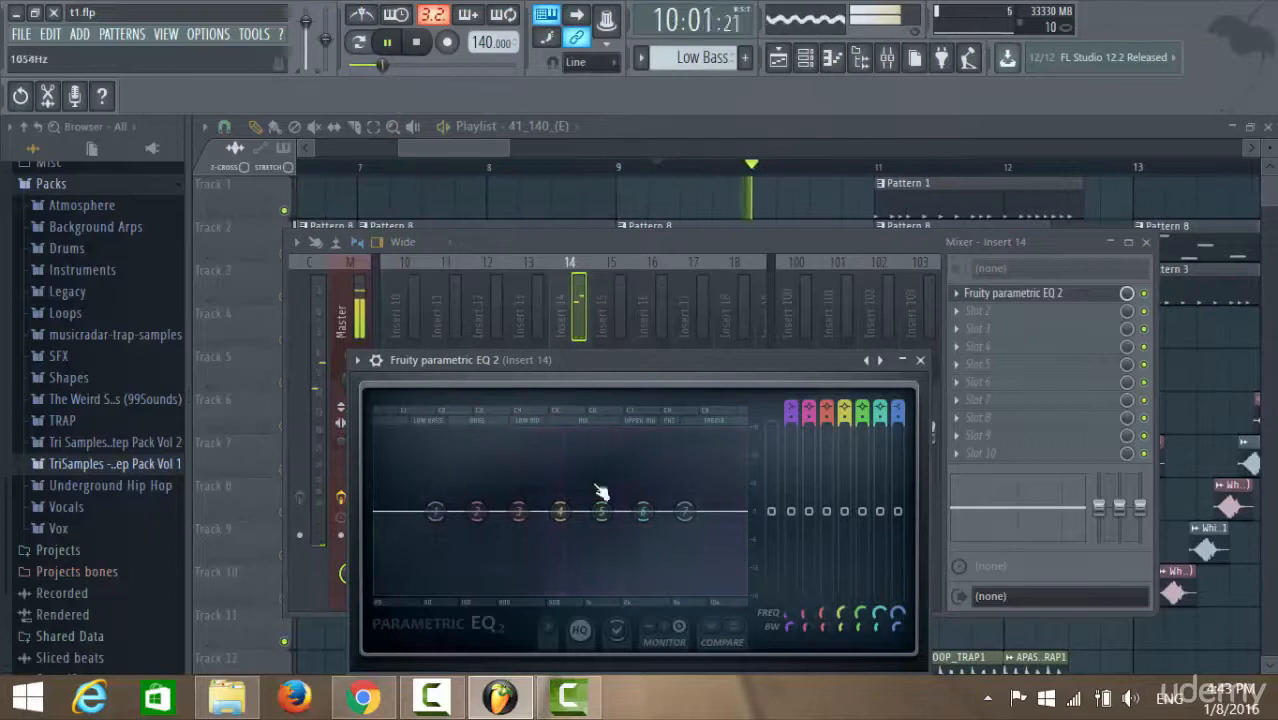
drag(435, 511, 515, 590)
drag(480, 514, 569, 495)
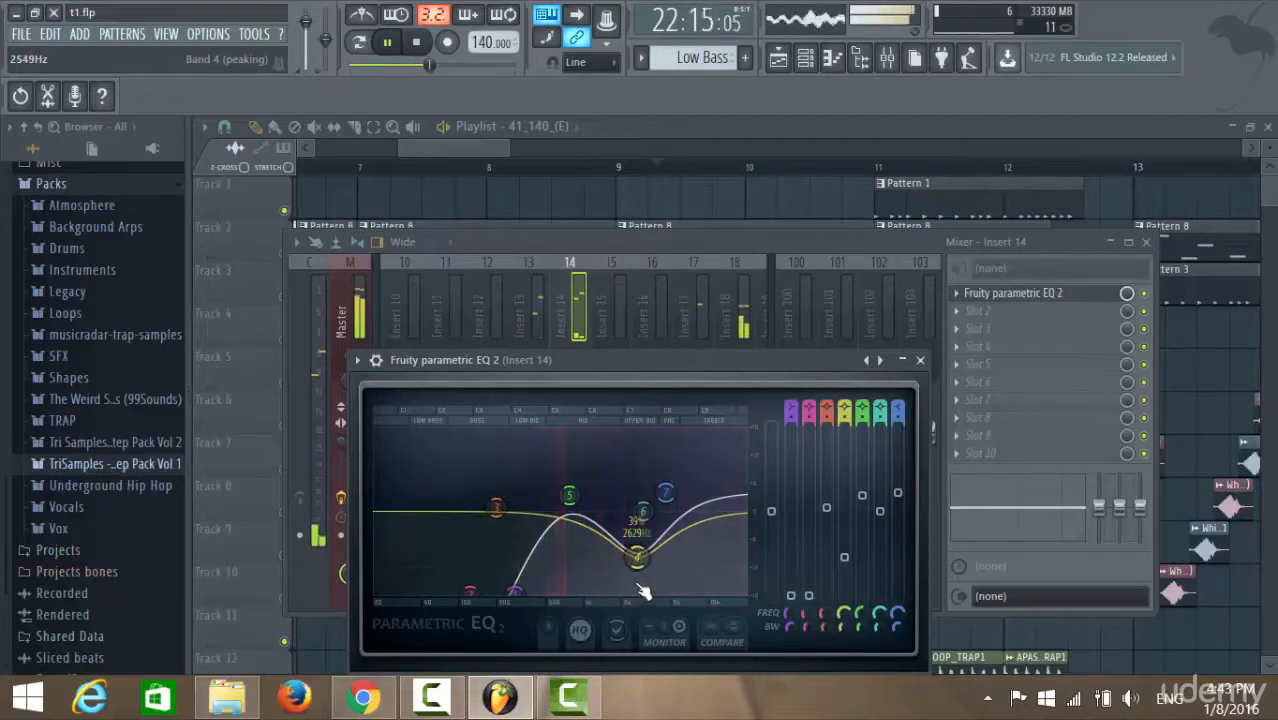
mouse_move(639, 567)
mouse_down()
mouse_move(672, 568)
mouse_move(639, 560)
mouse_up()
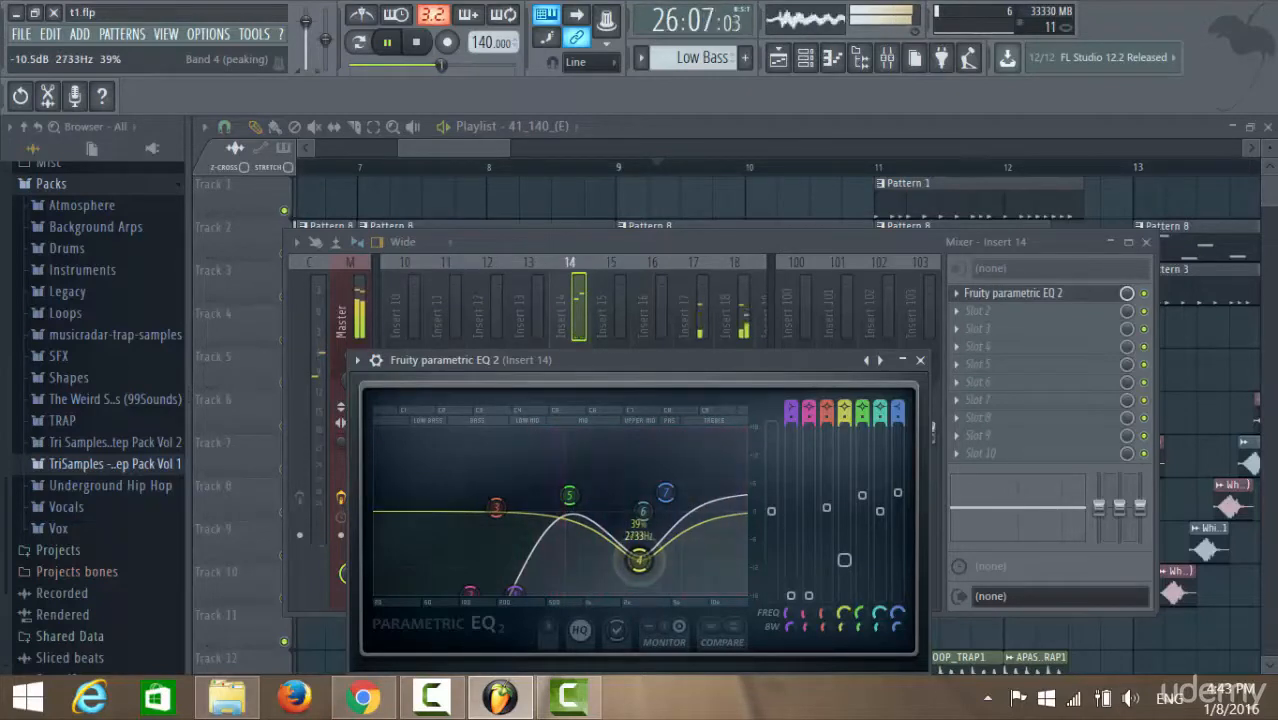
click(621, 246)
click(589, 432)
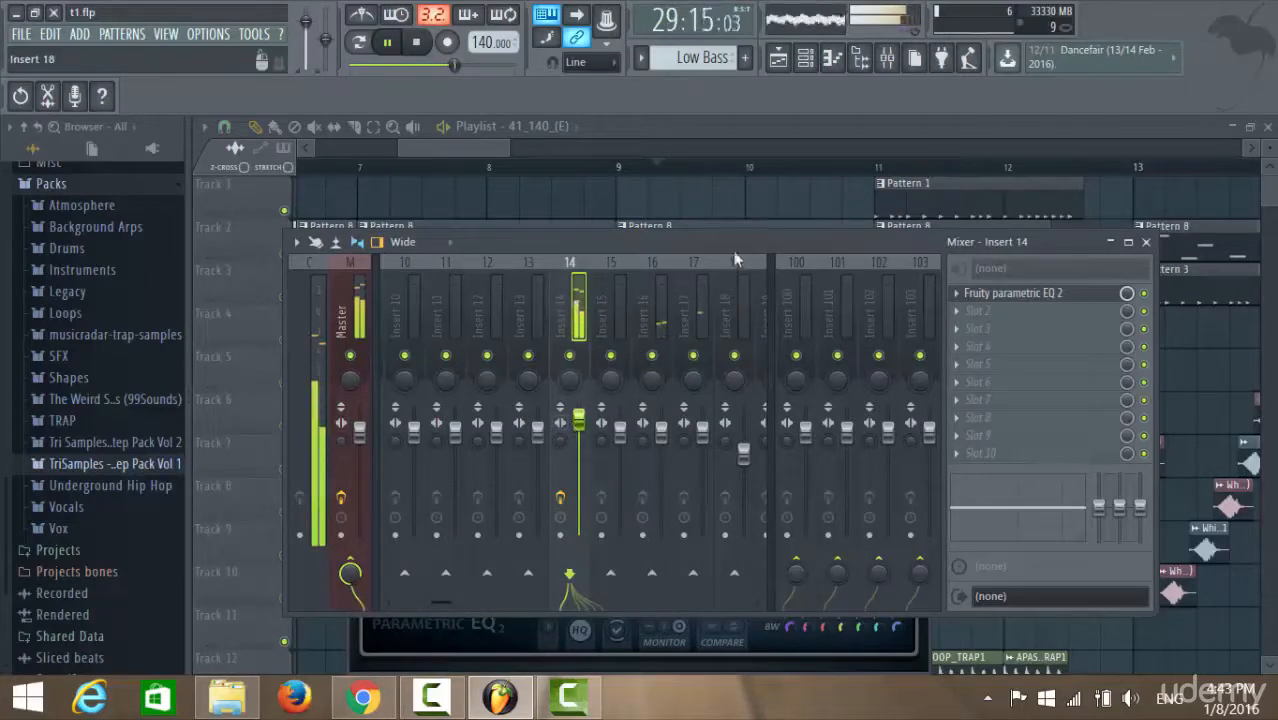
Load Fruity Reeverb 2 into the second effect slot of Insert 14 and lower the track's volume
click(961, 323)
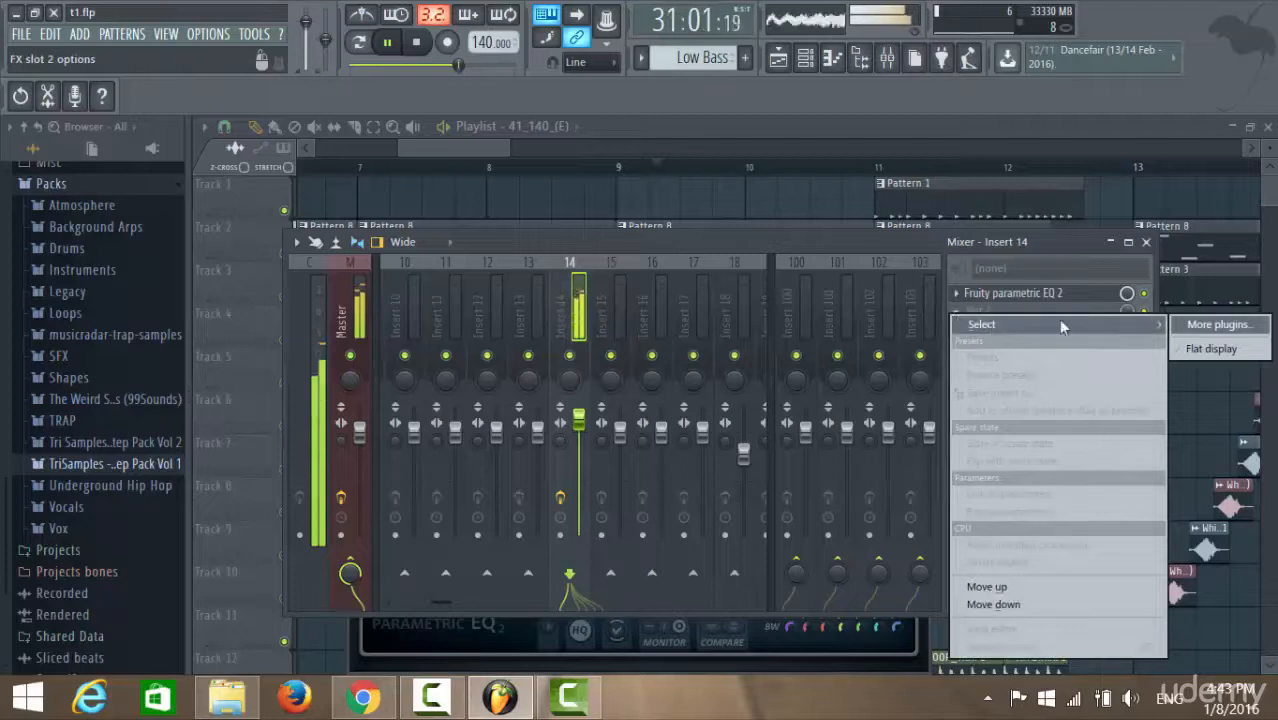
click(1218, 324)
drag(862, 116, 846, 358)
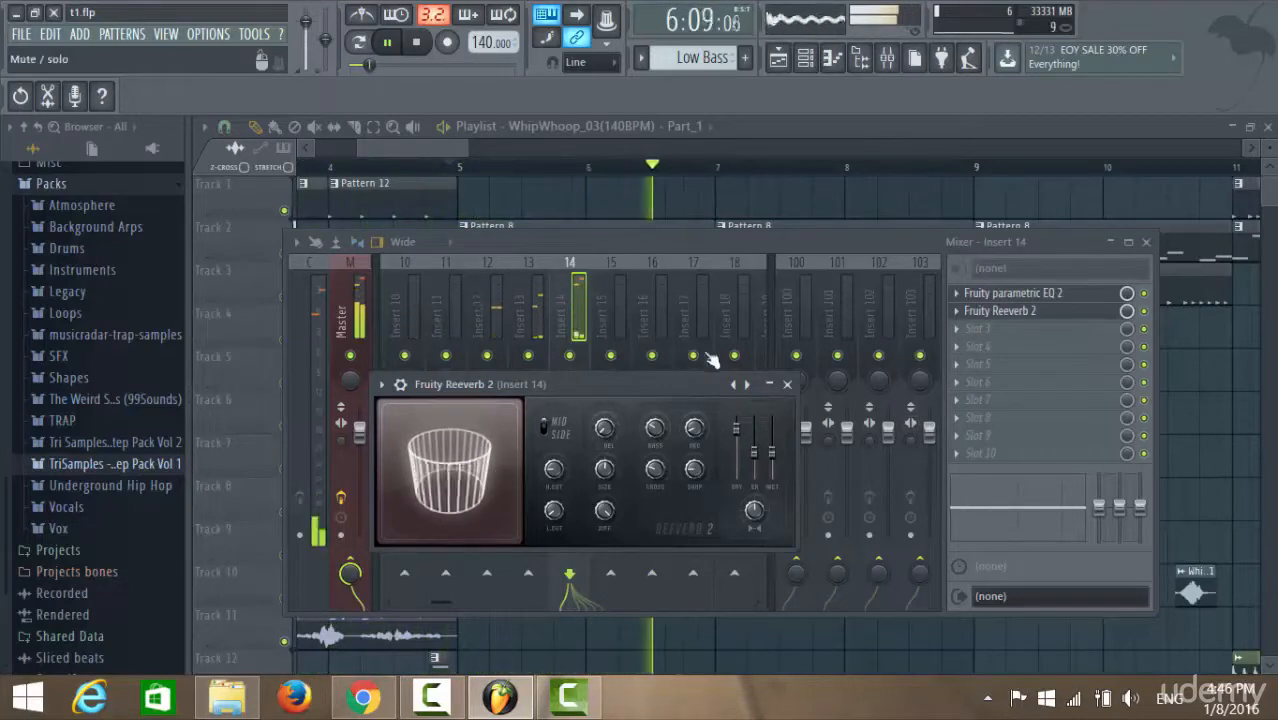
click(600, 358)
drag(588, 421, 588, 456)
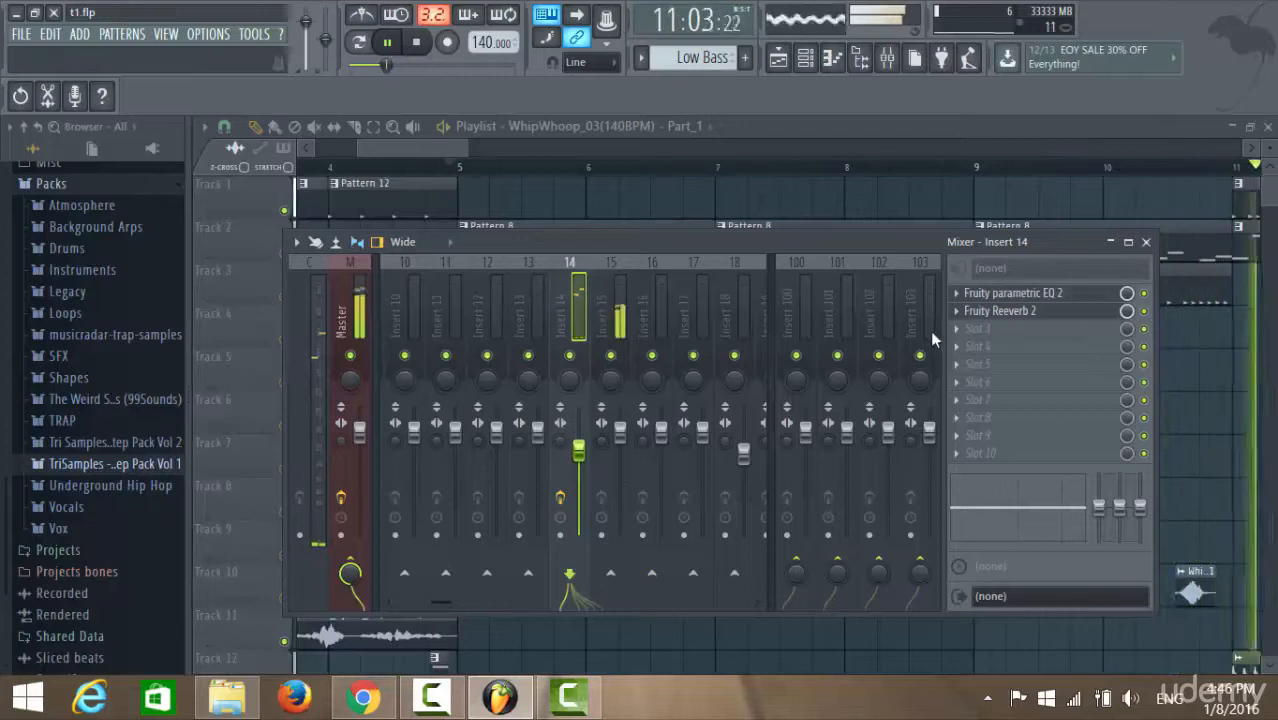
Load Hbasms Stereoizer into the third effect slot of Insert 14 and slightly raise the track's volume
click(964, 330)
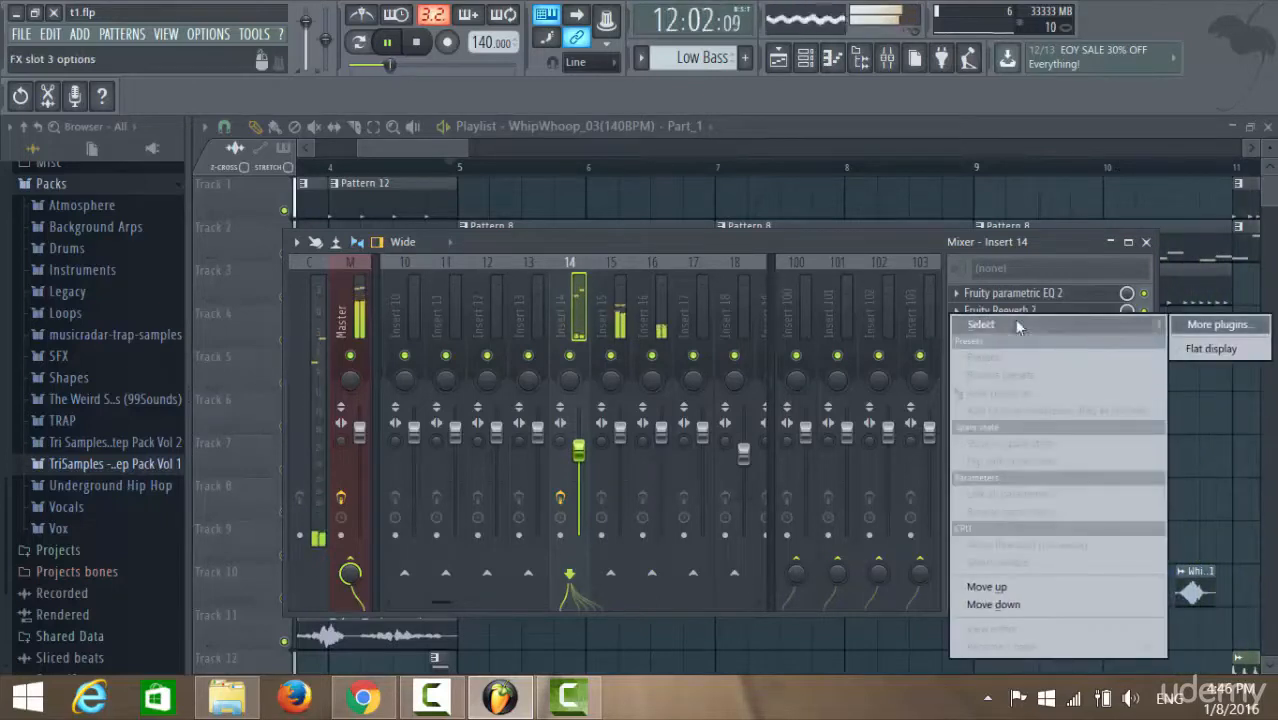
click(1218, 325)
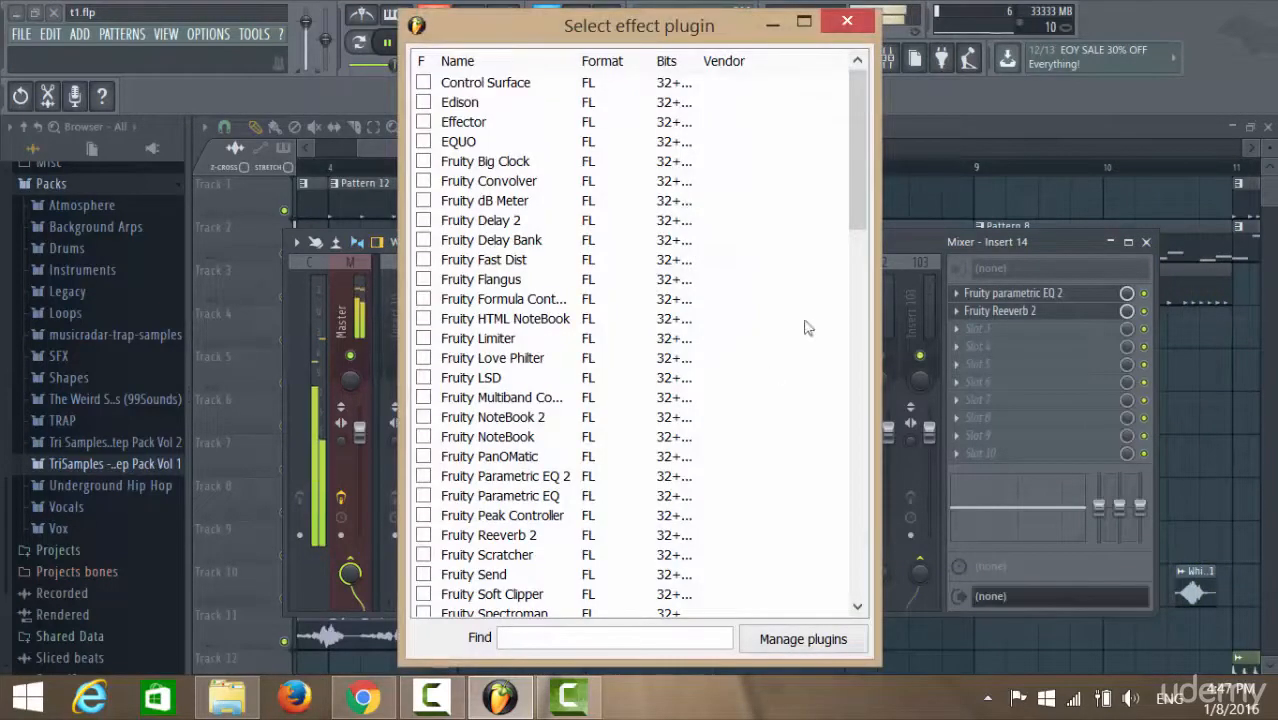
drag(858, 162, 848, 545)
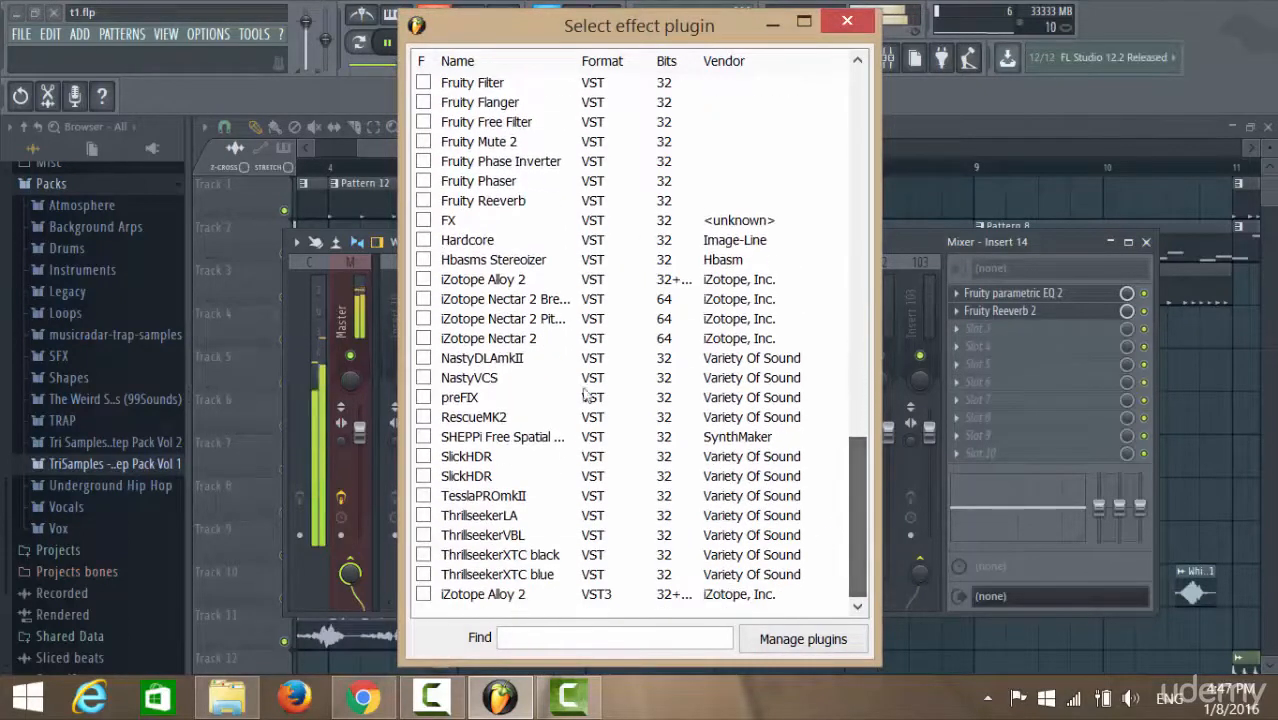
double_click(500, 259)
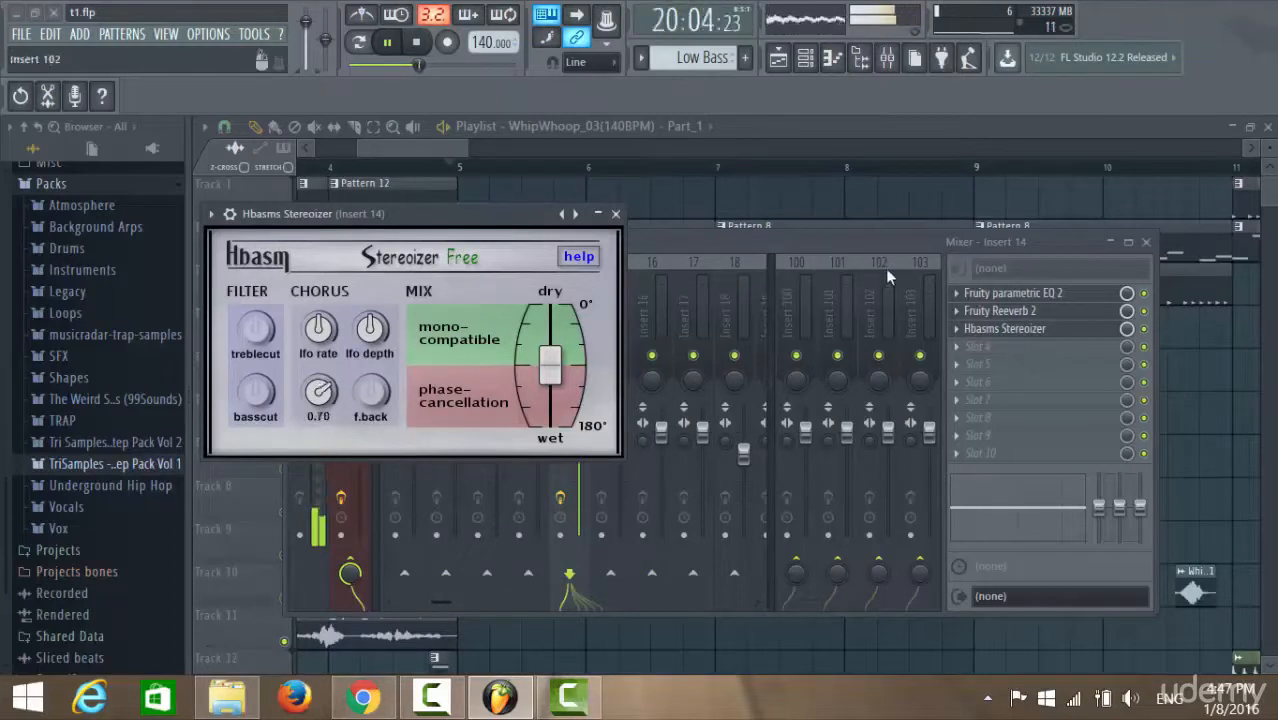
click(924, 240)
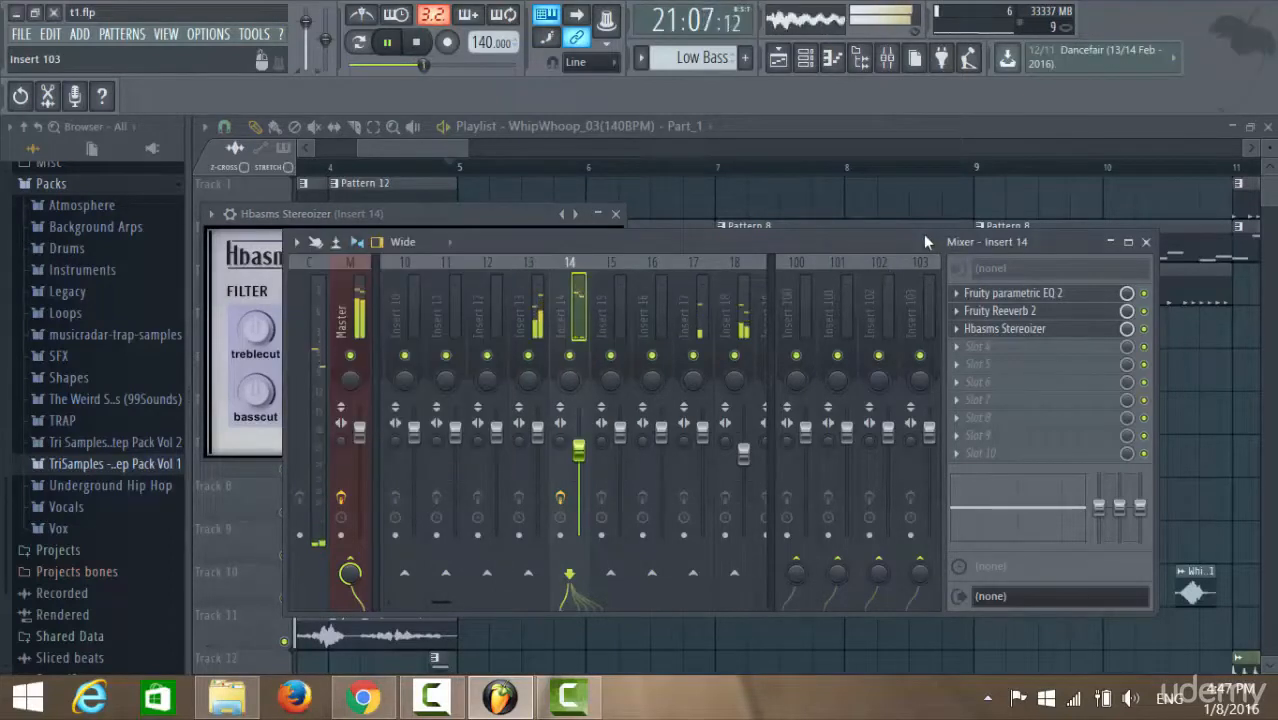
drag(578, 450, 578, 440)
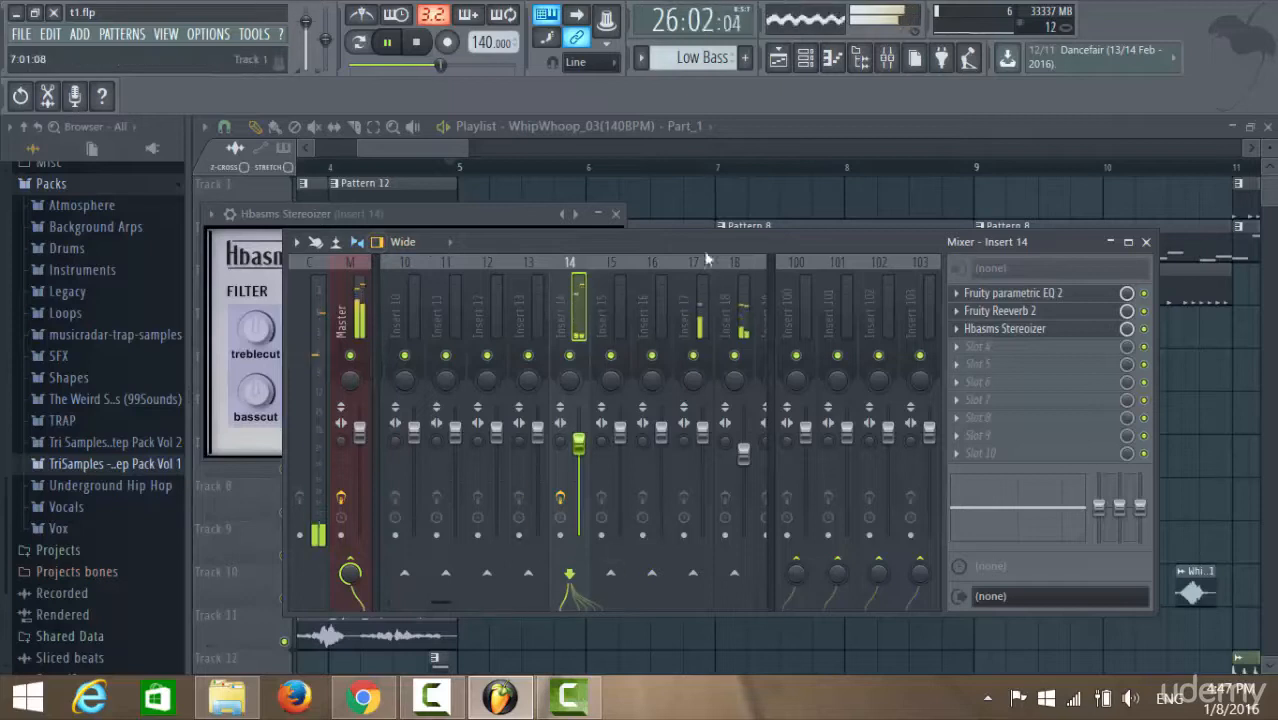
Find the WhipWhoop_03 Part_1 clip in the playlist and set its channel volume to about 60%
scroll(557, 362, down, 3)
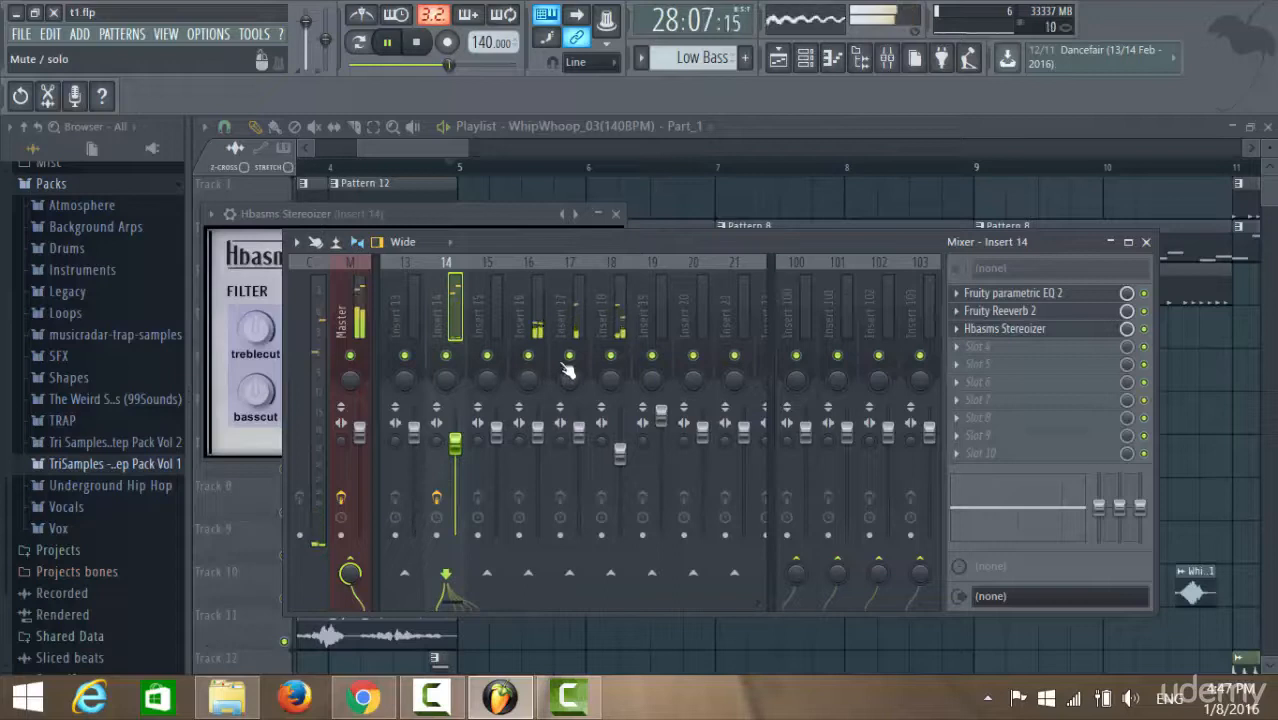
scroll(567, 360, up, 12)
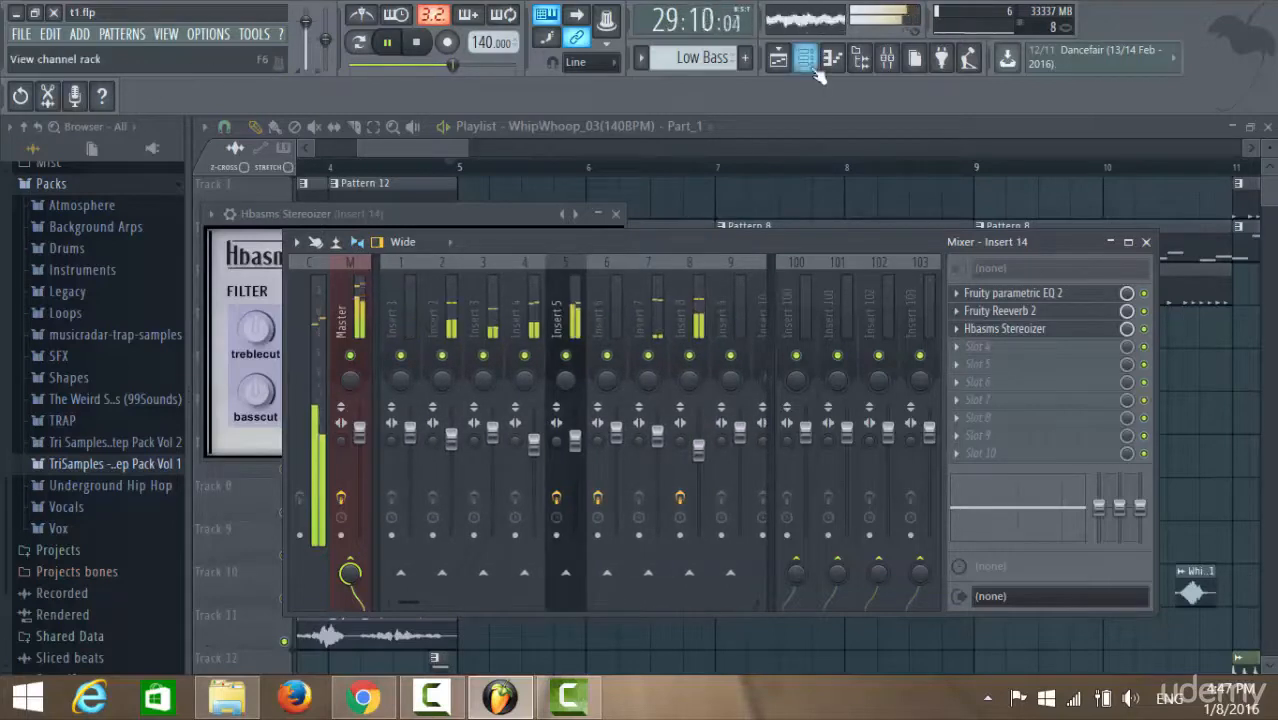
click(813, 68)
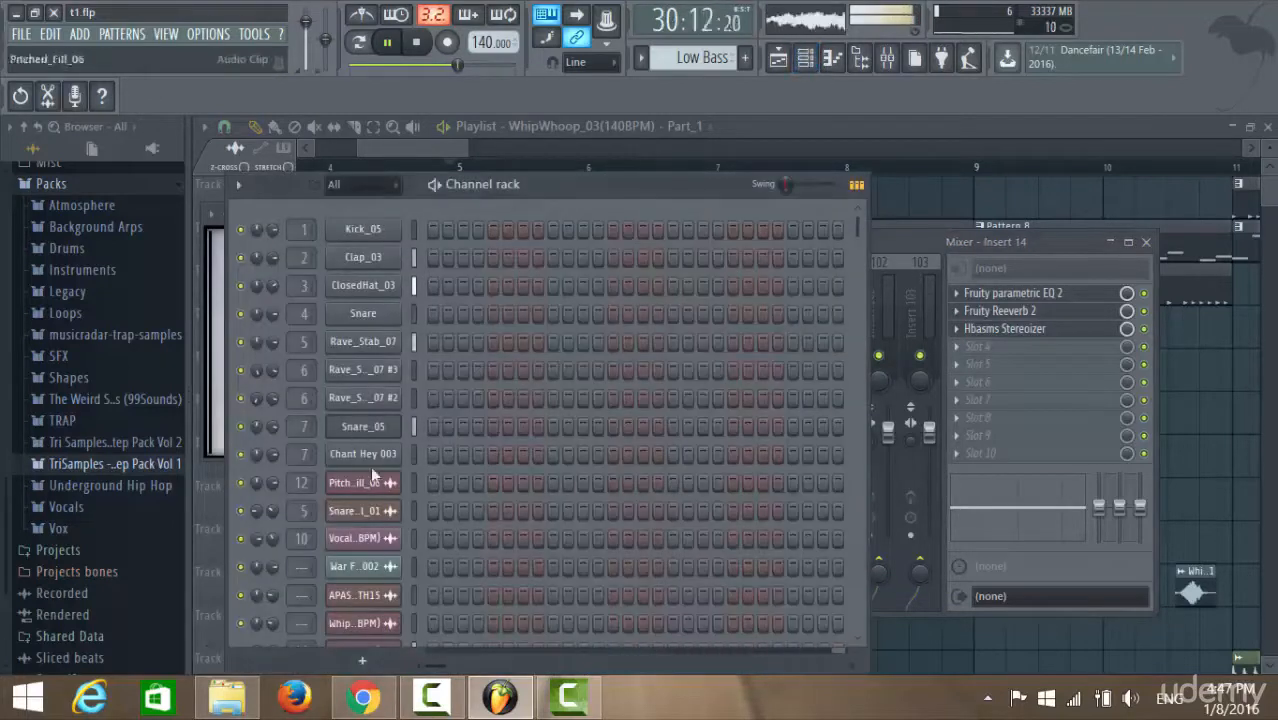
click(921, 238)
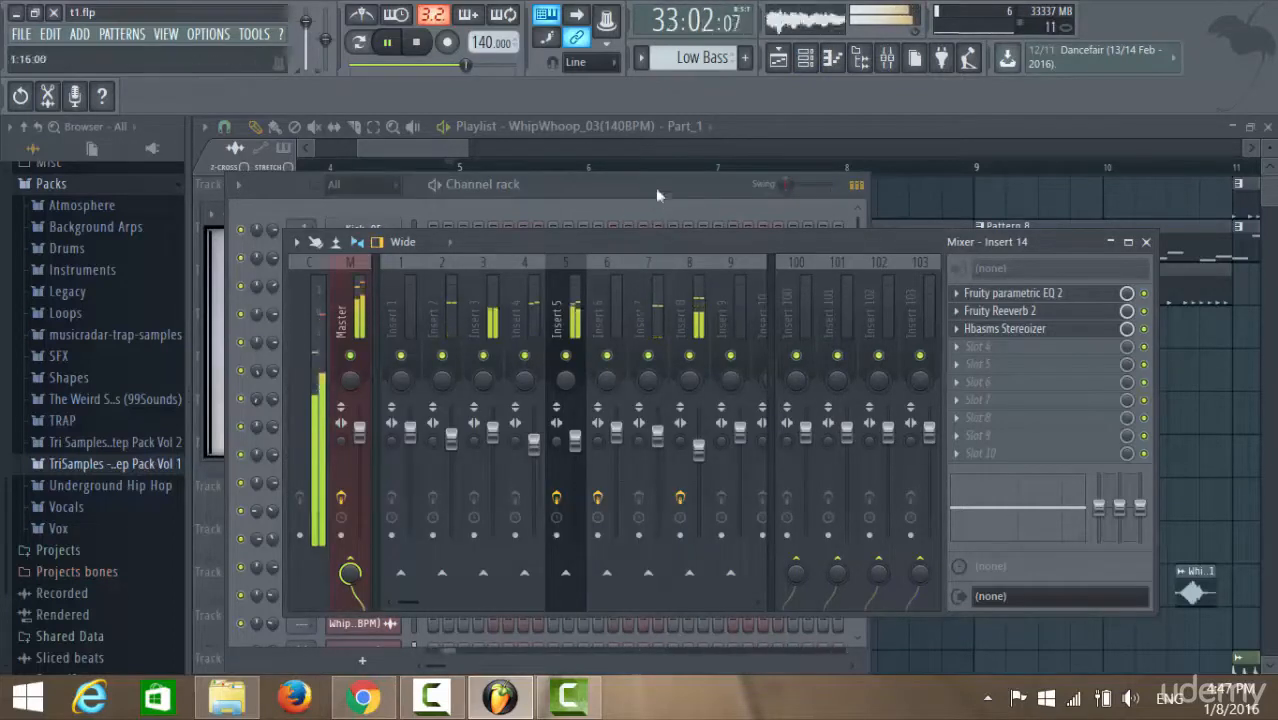
click(442, 140)
double_click(670, 596)
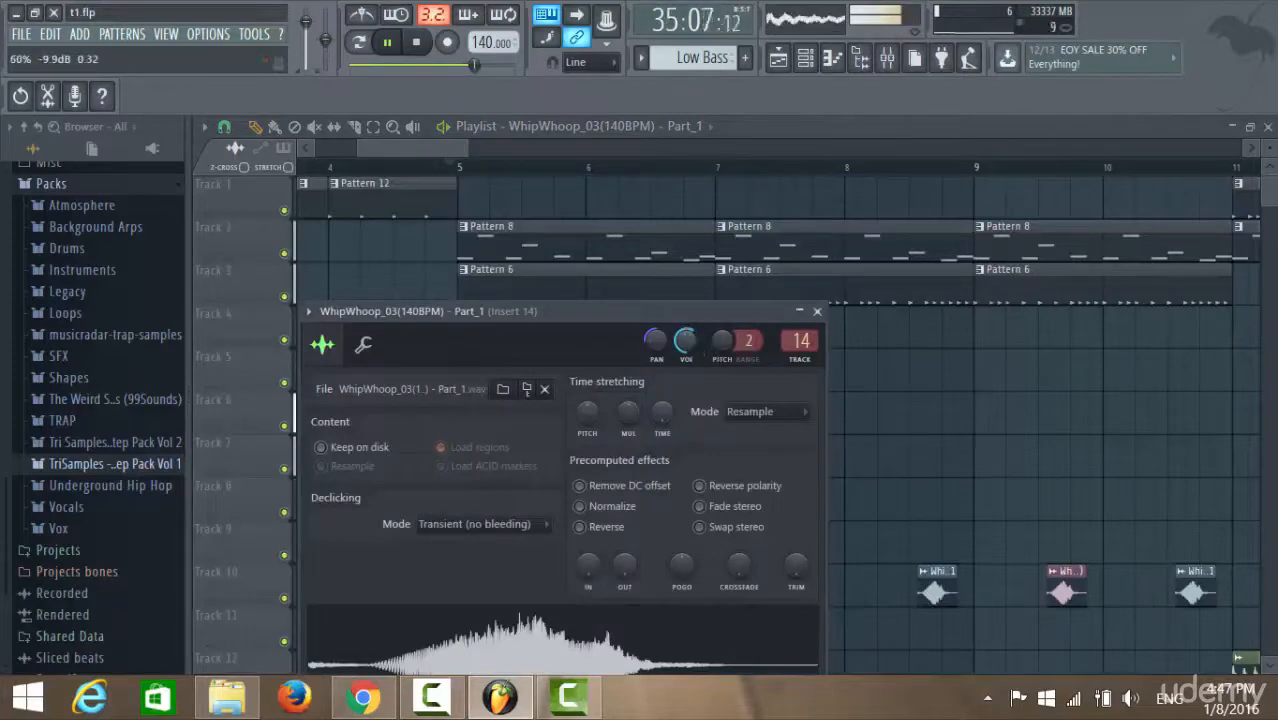
Check the channel settings of the full WhipWhoop_03 clip and of its Part_1 clip on Track 10
click(446, 143)
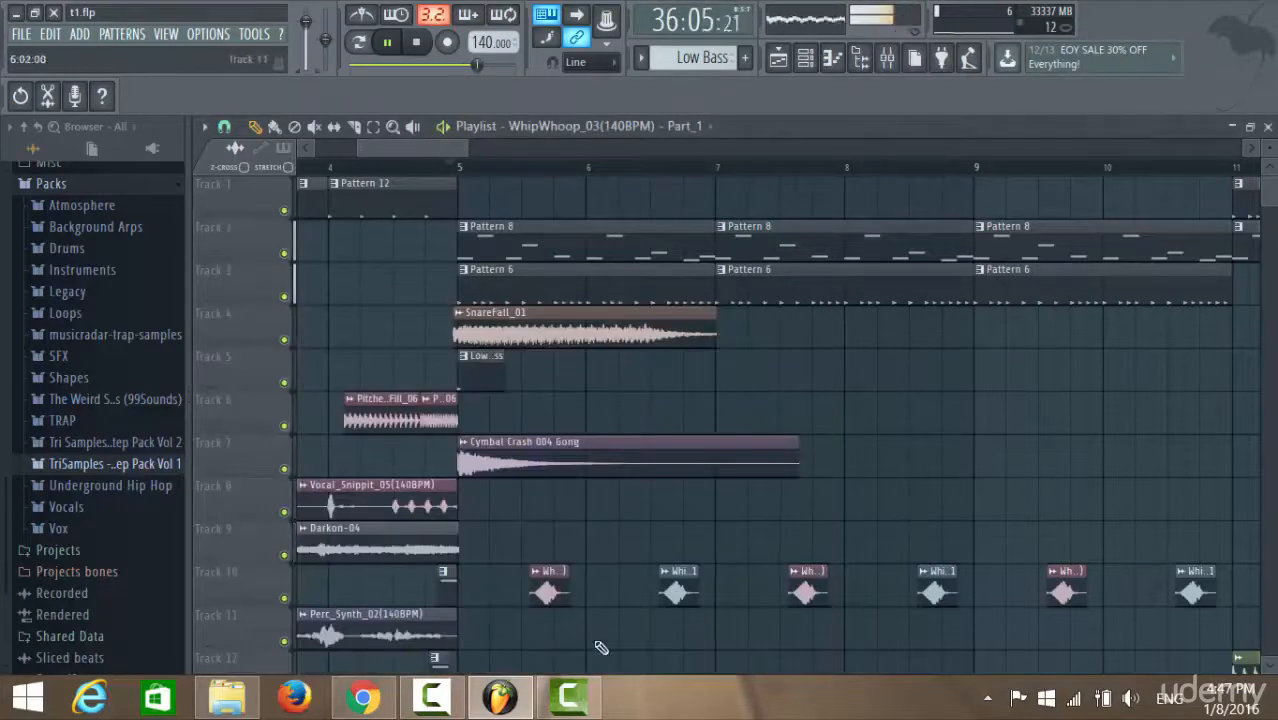
double_click(540, 594)
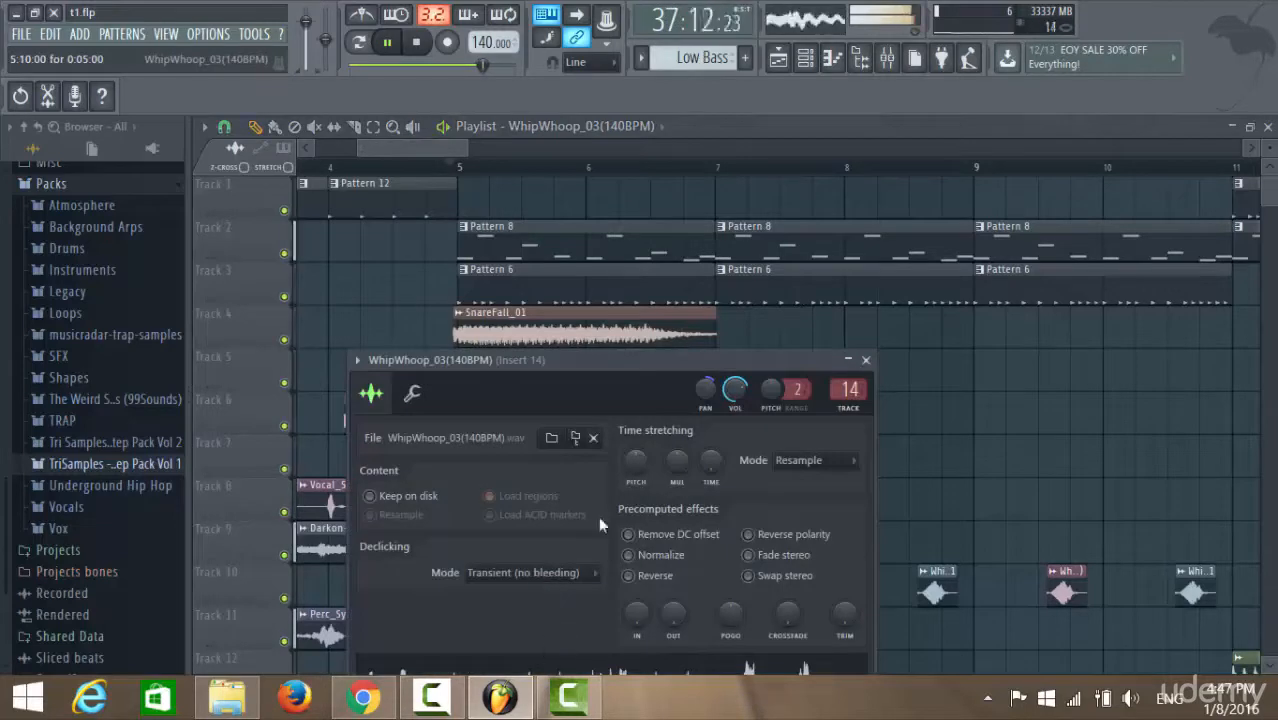
click(430, 146)
double_click(683, 588)
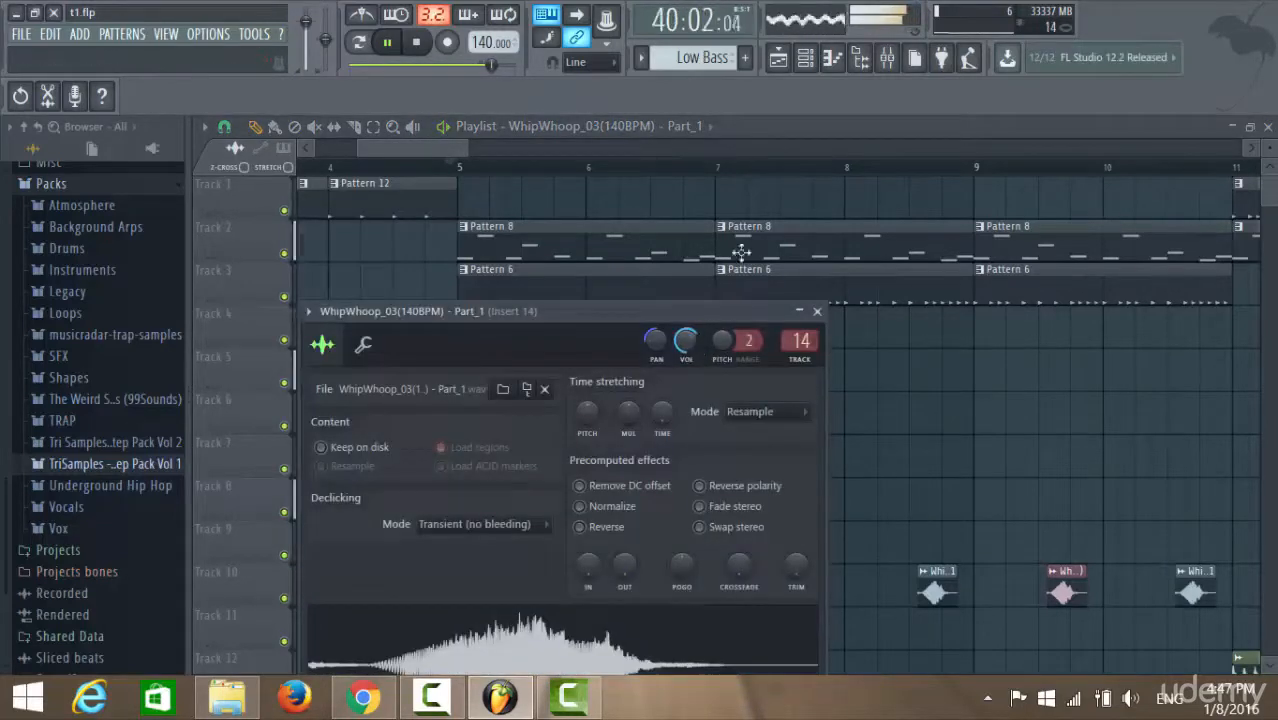
Replay the song from just before bar 6 and lower the volume of mixer Insert 14 further
click(890, 58)
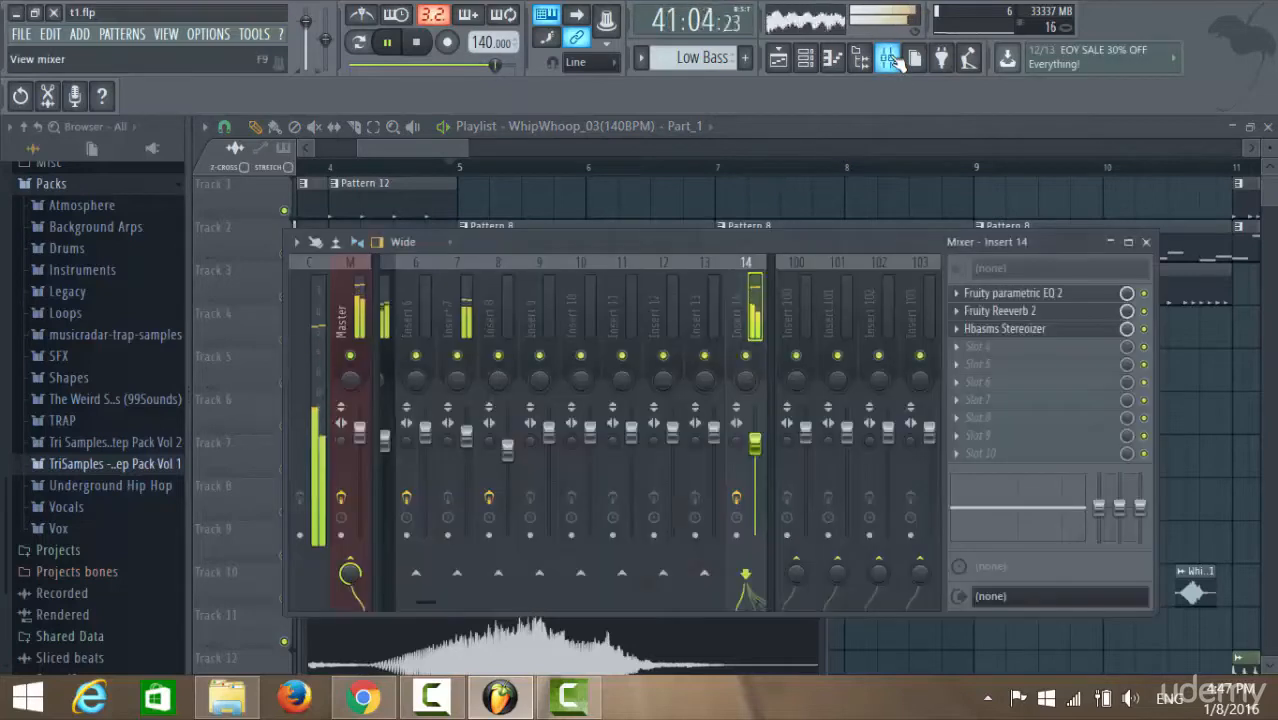
click(1146, 242)
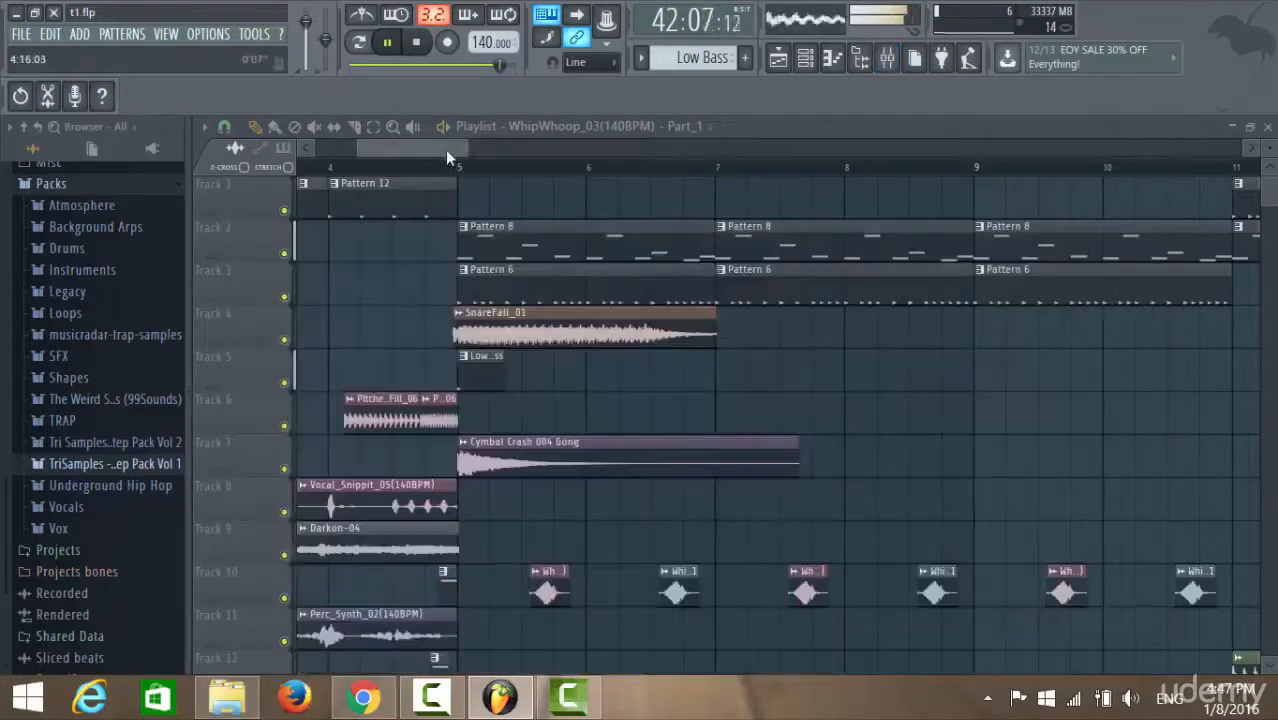
click(889, 60)
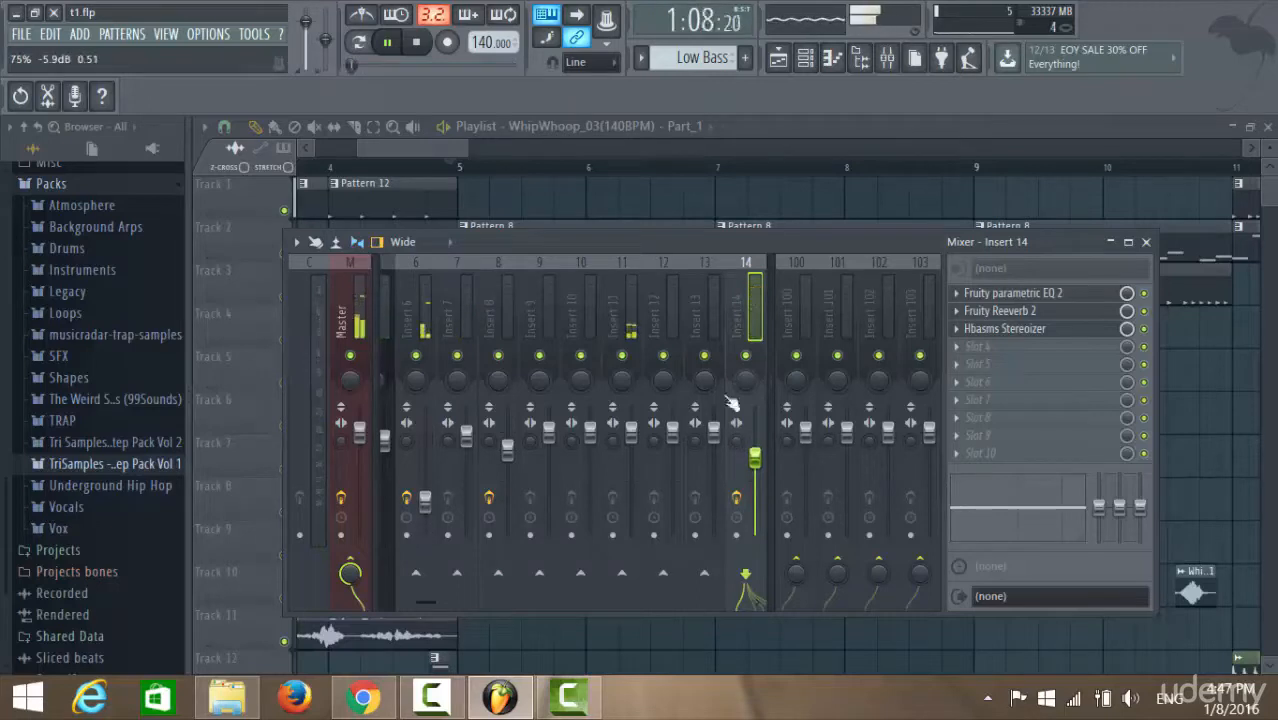
click(573, 171)
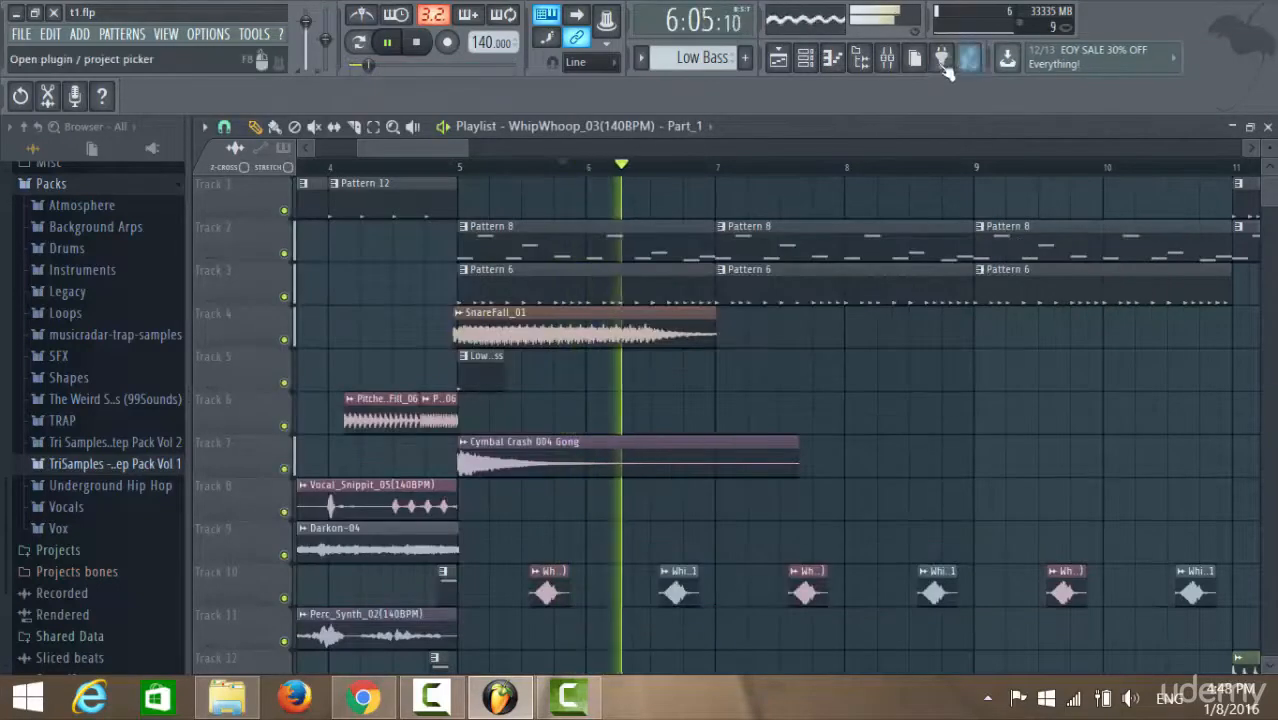
click(889, 60)
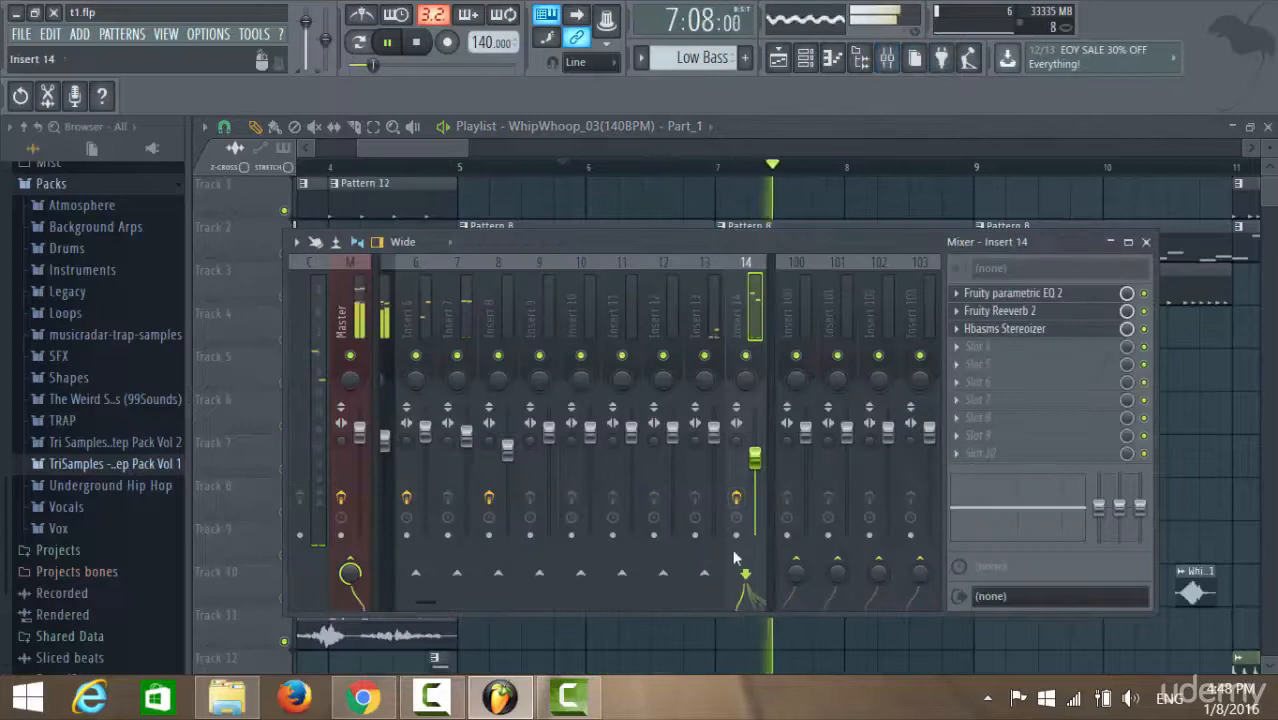
drag(765, 467, 765, 475)
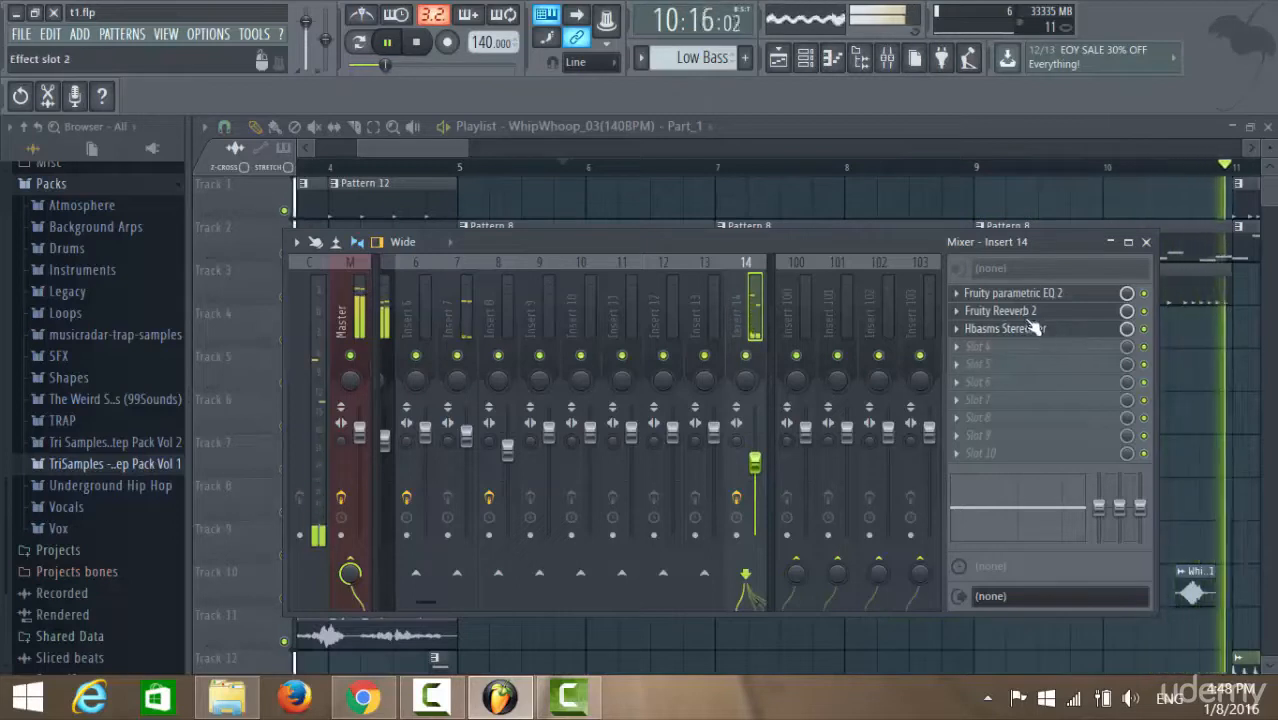
Load the Drum Room preset into Fruity Reeverb 2 on Insert 14 and slightly raise the track's volume
click(960, 314)
mouse_move(1000, 340)
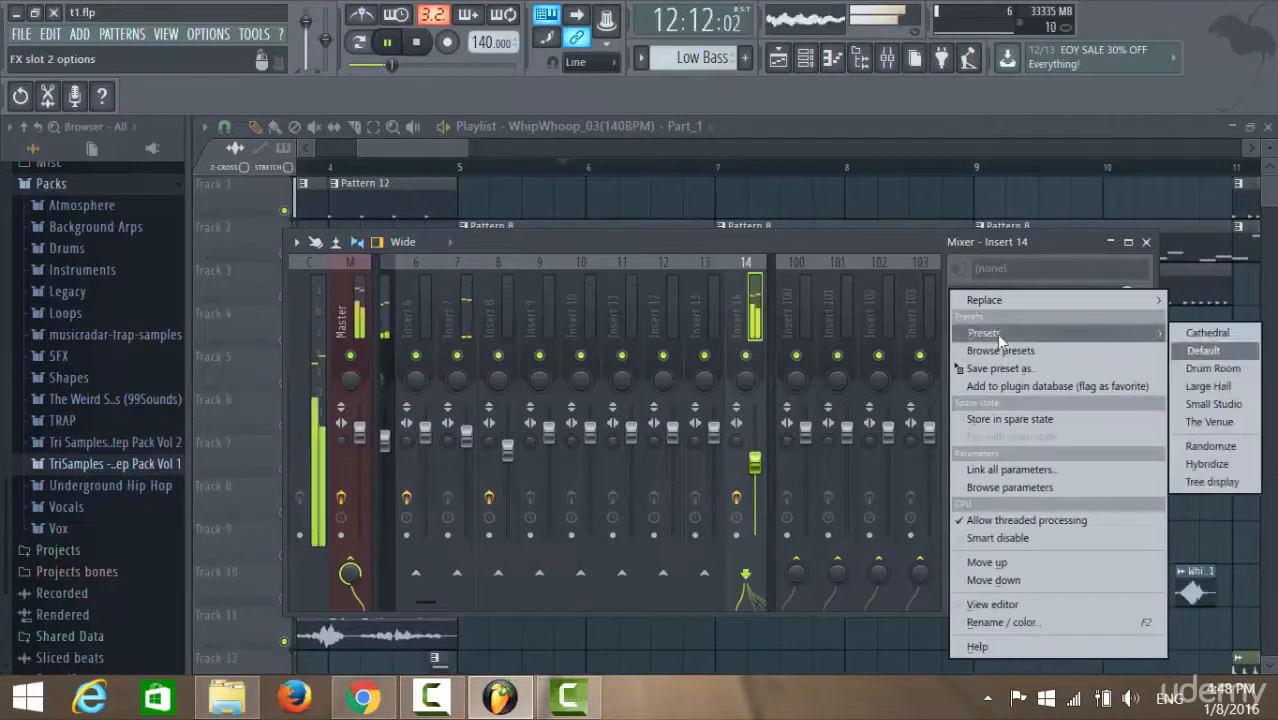
click(1213, 368)
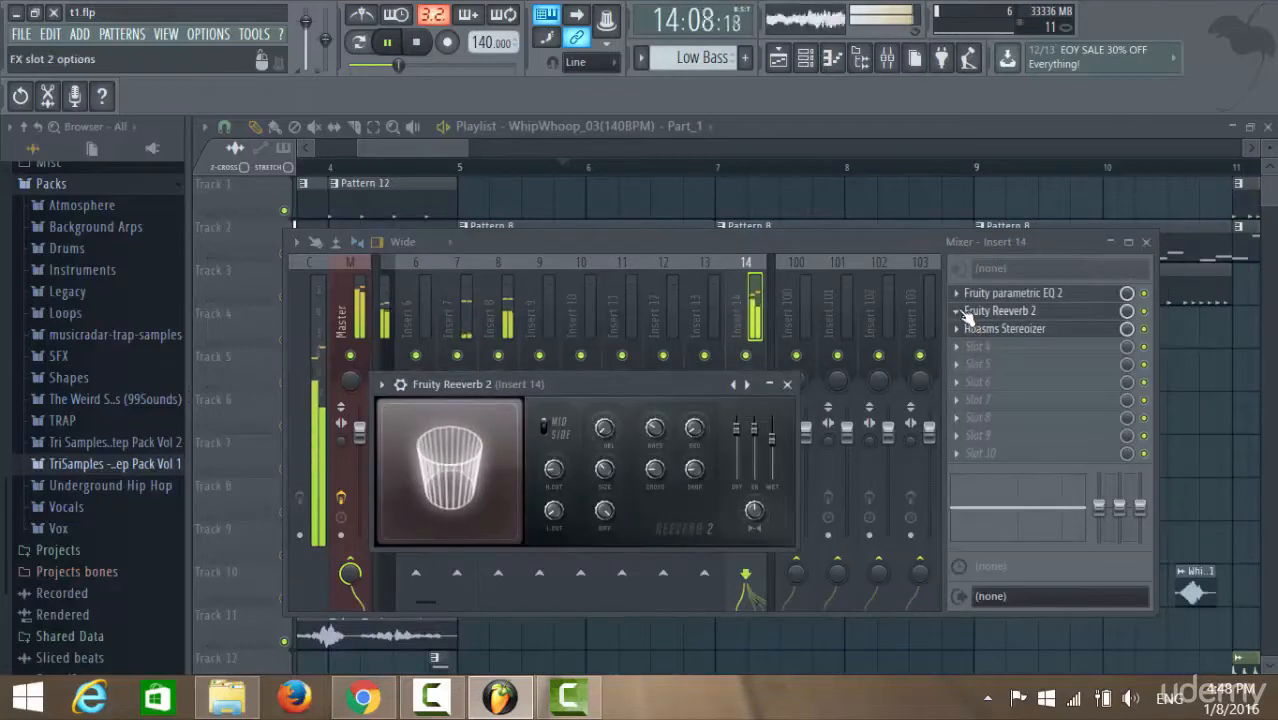
click(960, 313)
mouse_move(1000, 336)
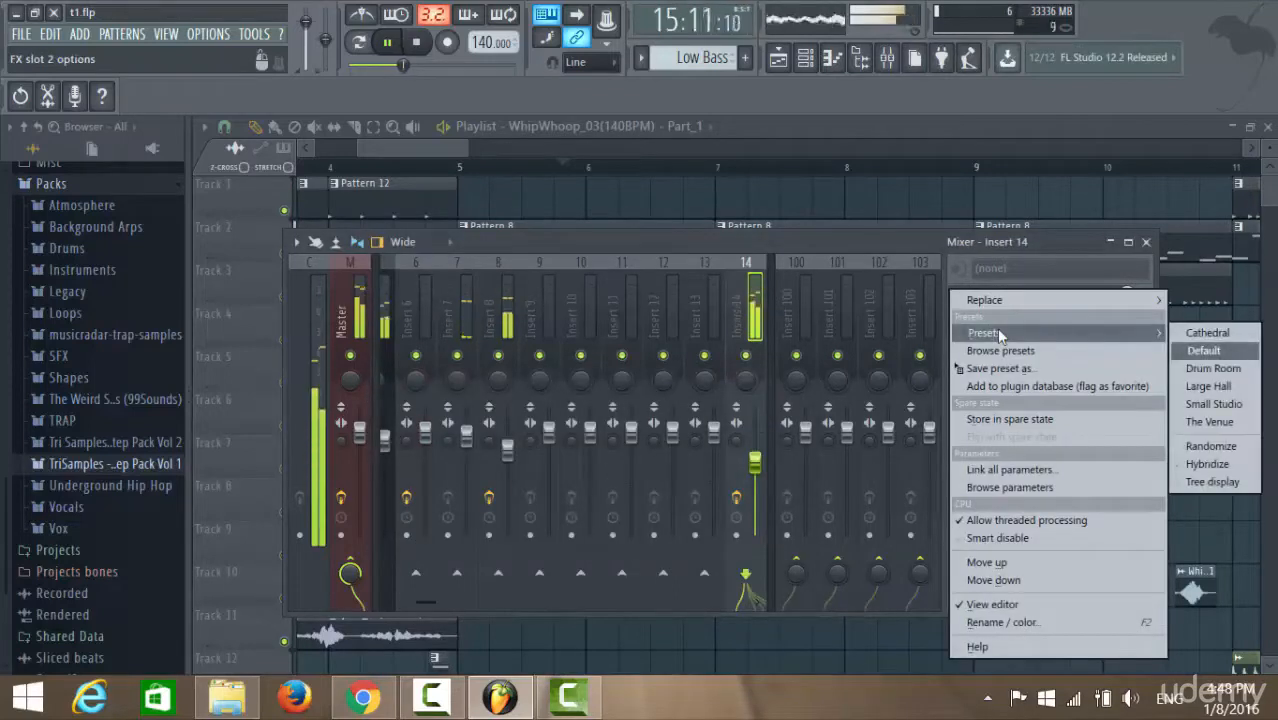
click(914, 240)
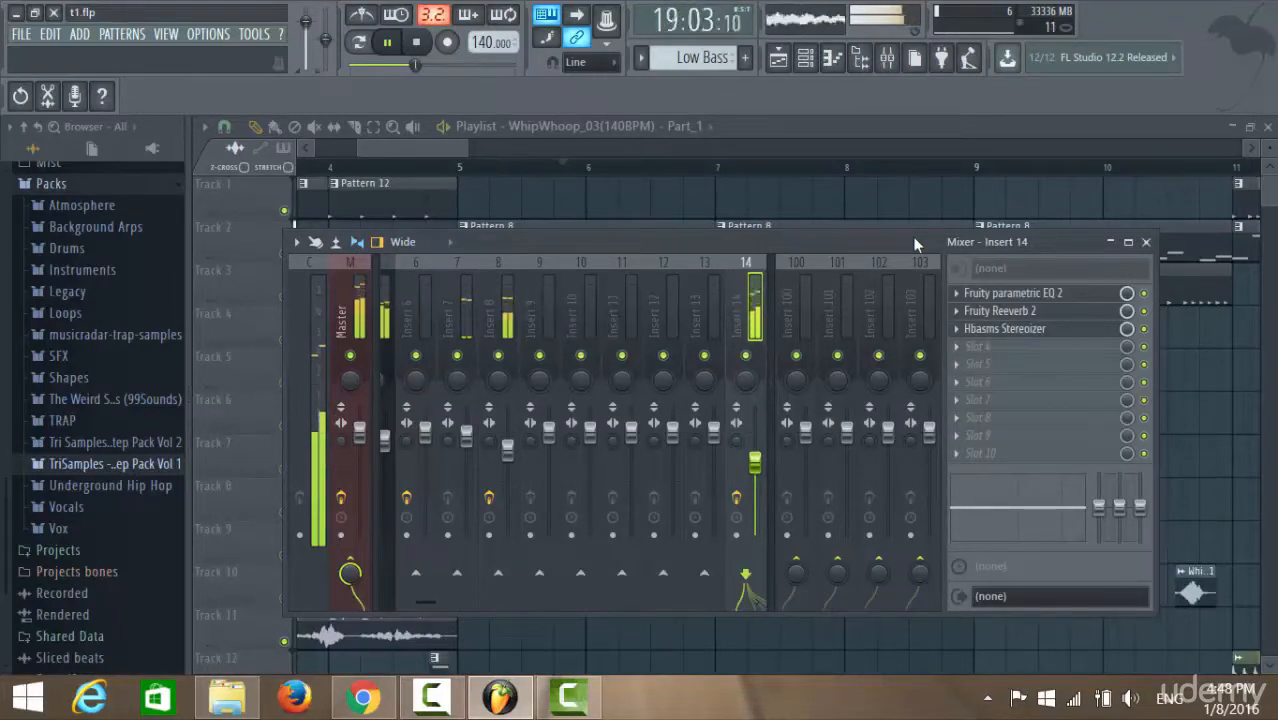
drag(754, 462, 754, 455)
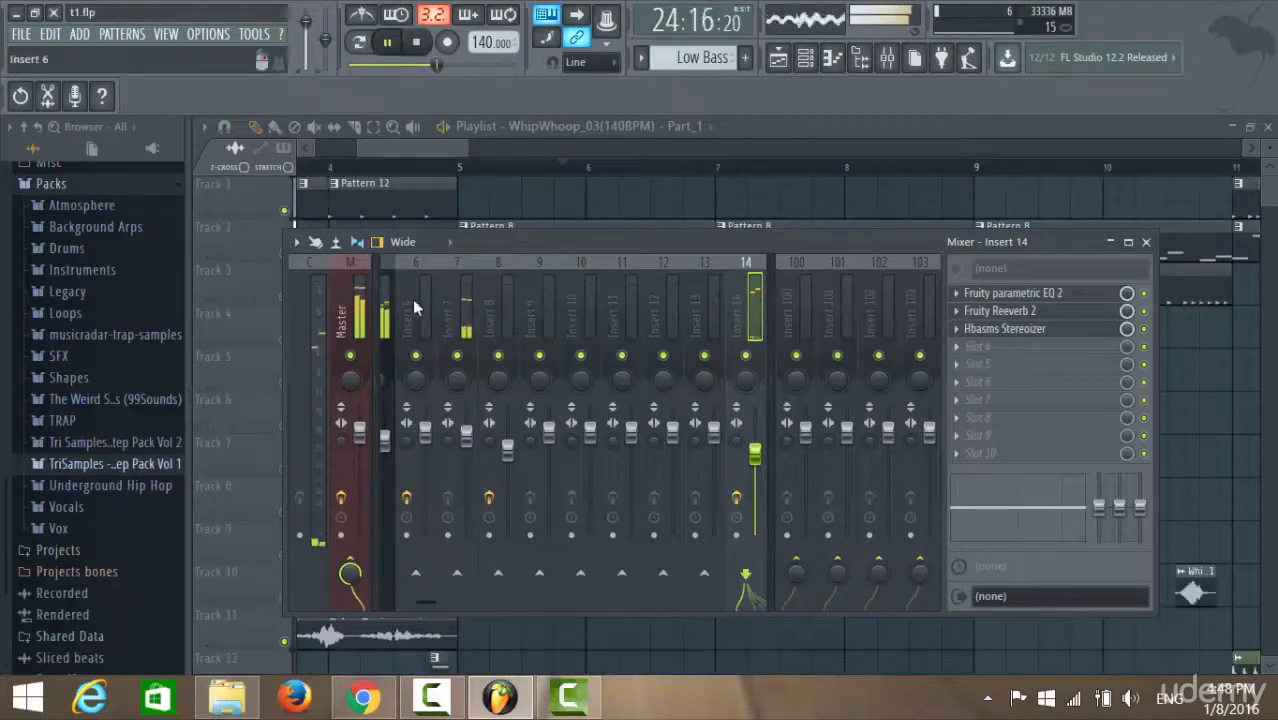
Slightly raise the volumes of mixer Inserts 1, 2, 3 and 4 while the song plays
scroll(562, 291, down, 1)
scroll(562, 291, up, 6)
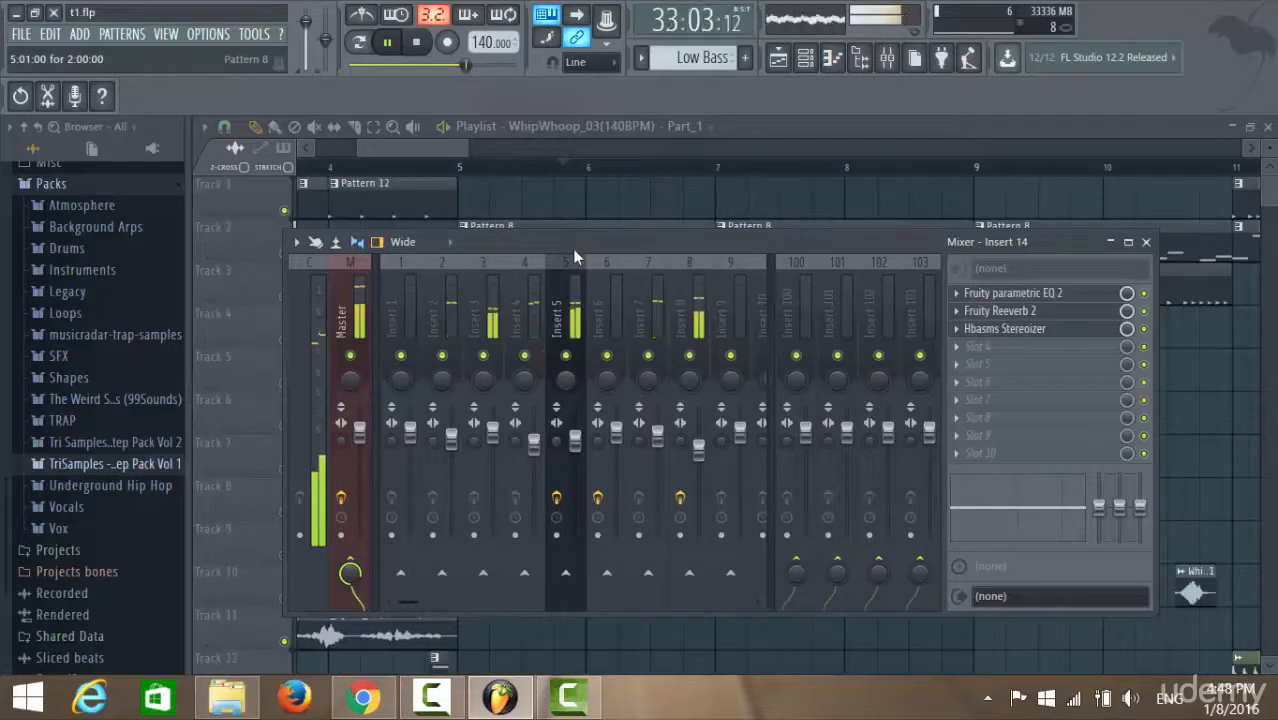
drag(413, 440, 410, 428)
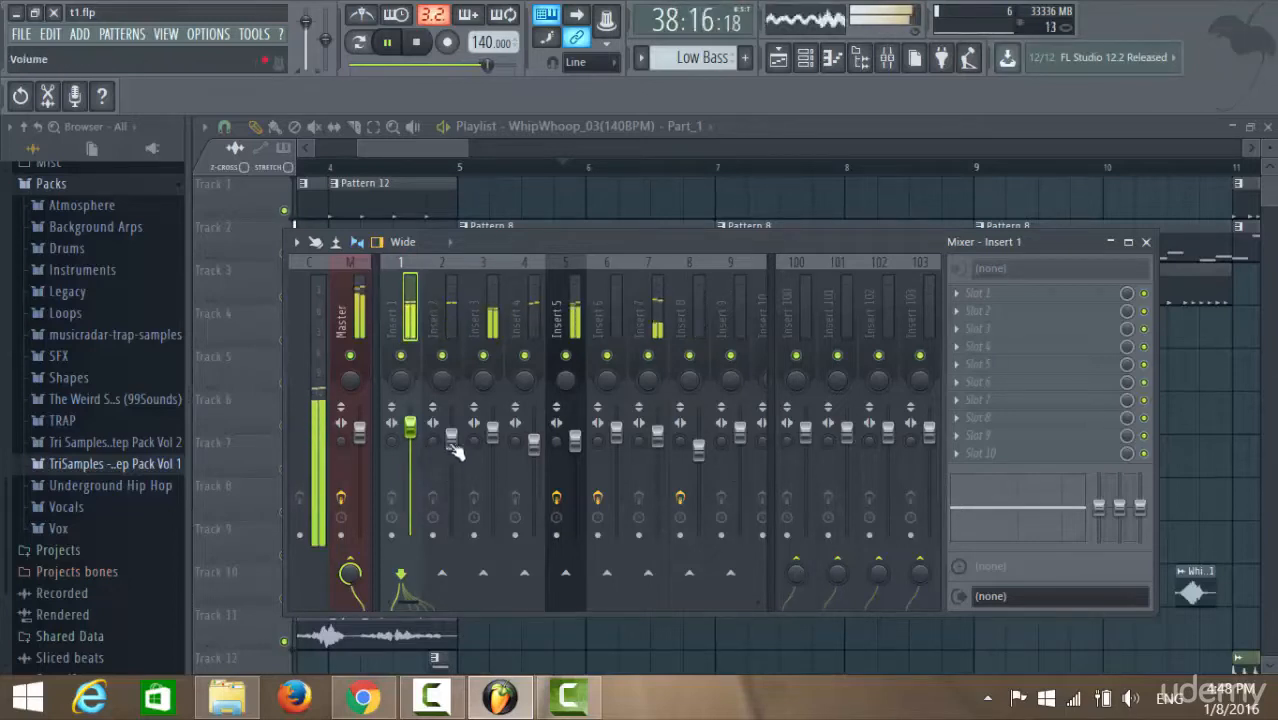
drag(455, 448, 452, 437)
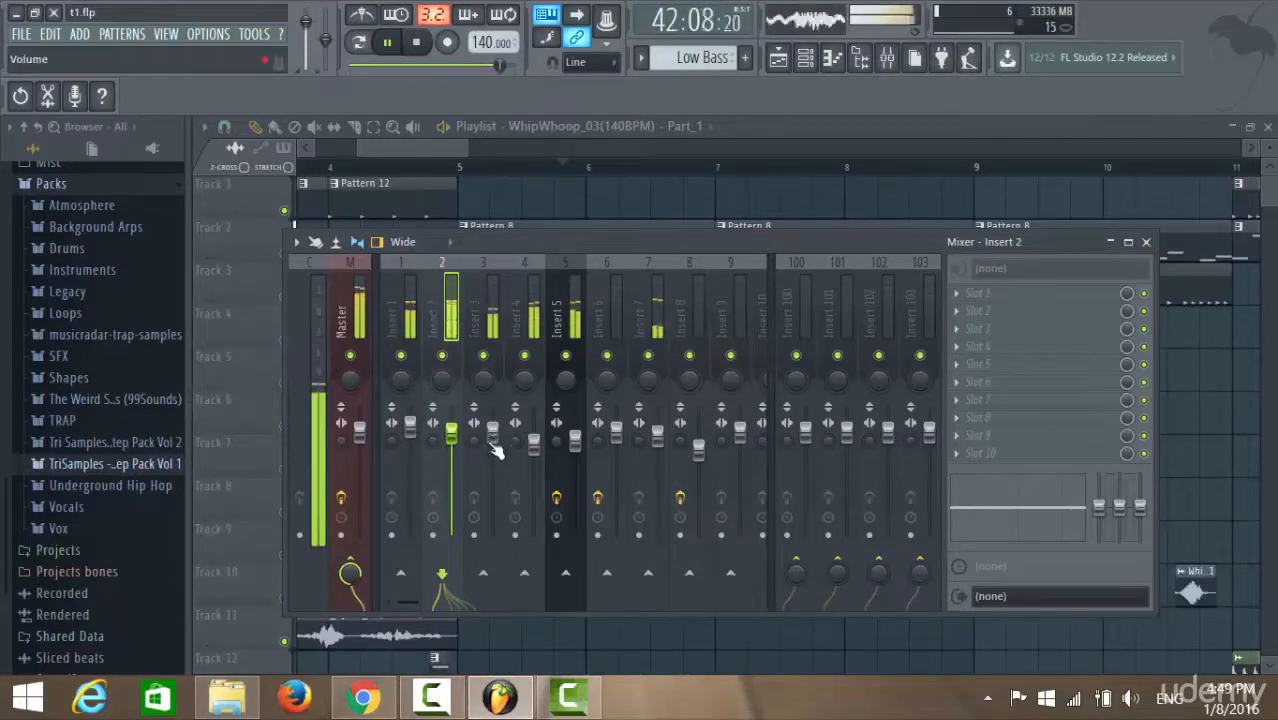
drag(497, 447, 534, 437)
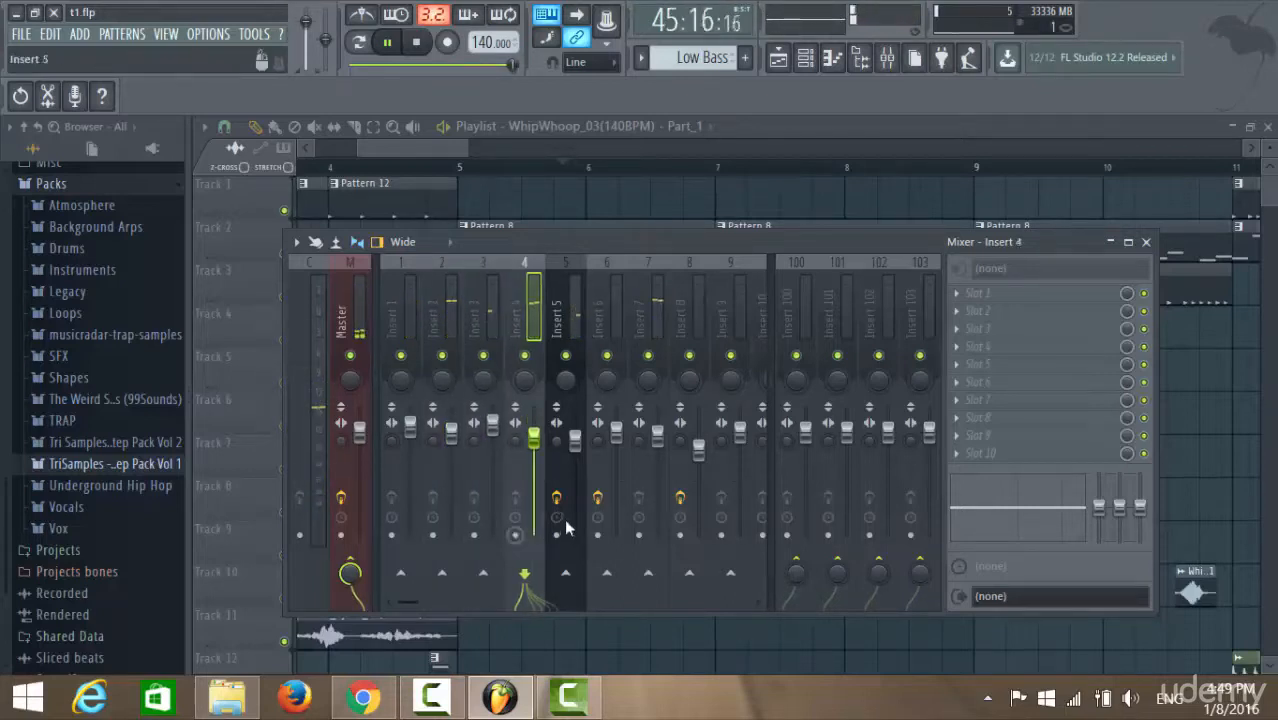
scroll(591, 496, down, 5)
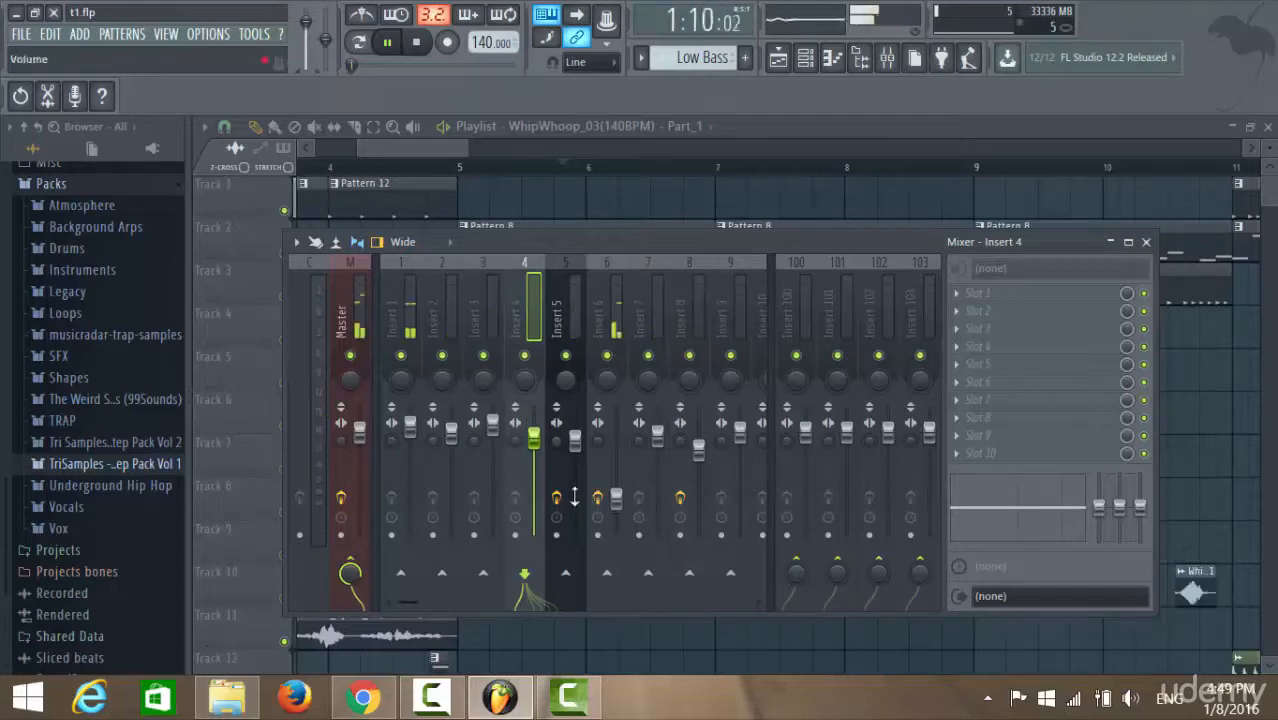
click(27, 40)
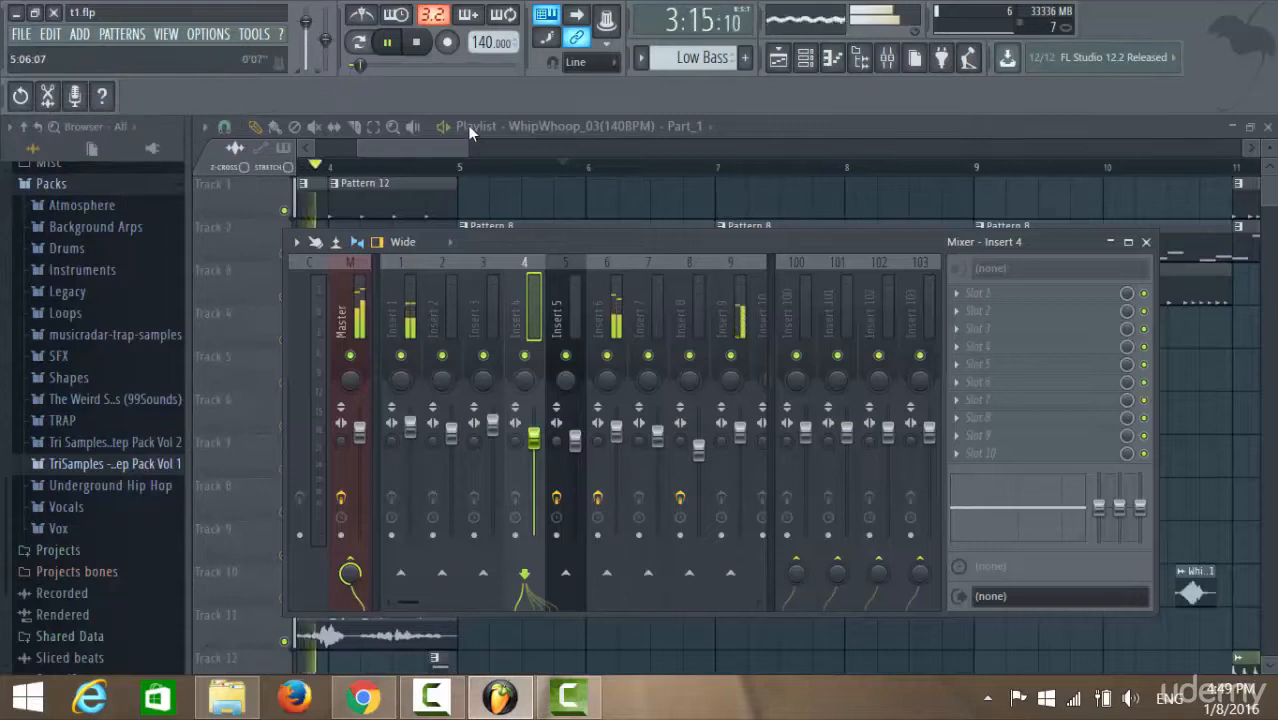
Check the Master track's level during playback and lower the volume of mixer Insert 14
click(348, 325)
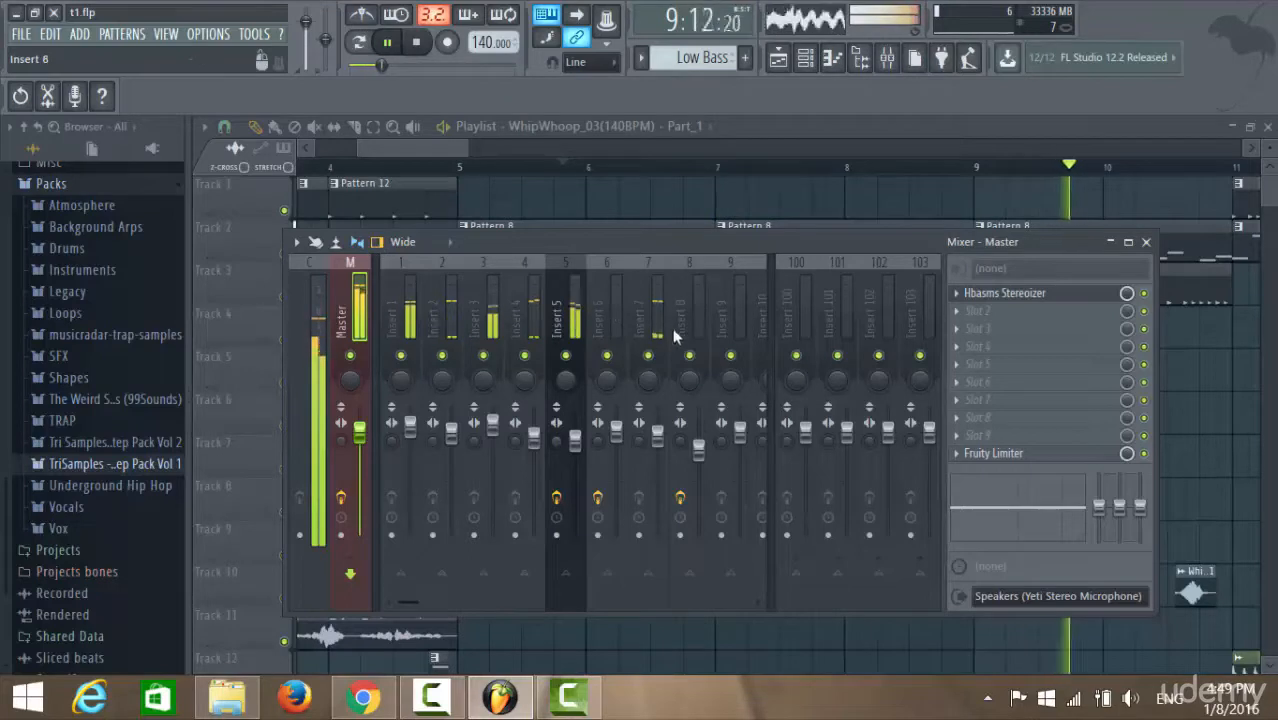
scroll(680, 309, down, 3)
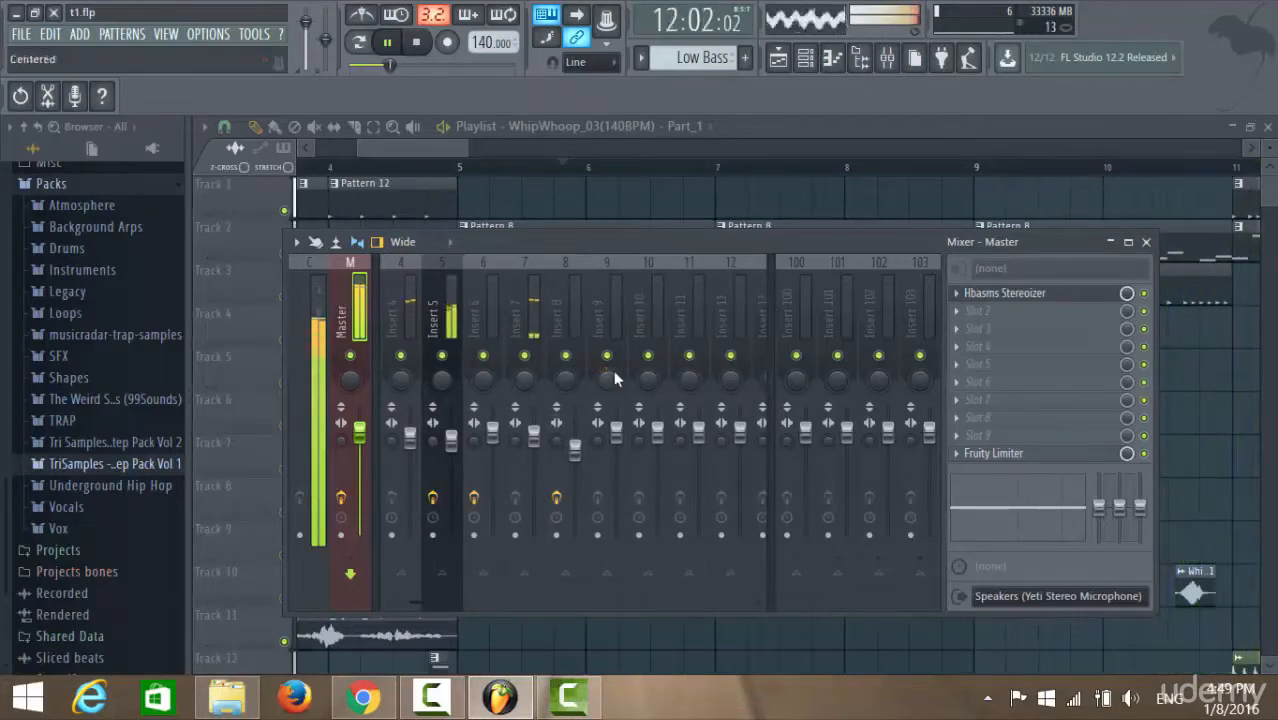
scroll(627, 297, down, 6)
drag(585, 453, 575, 479)
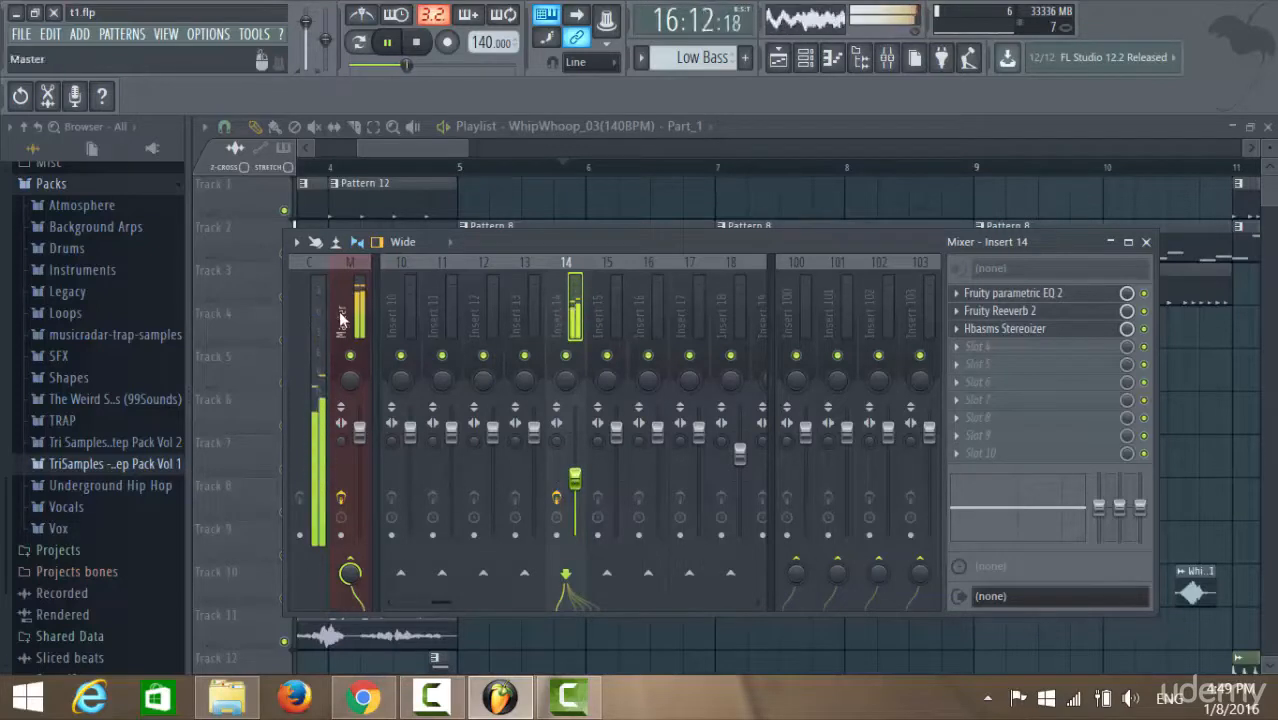
Inspect the Master track's level and effects, pausing and resuming the song to judge the overall mix
click(361, 341)
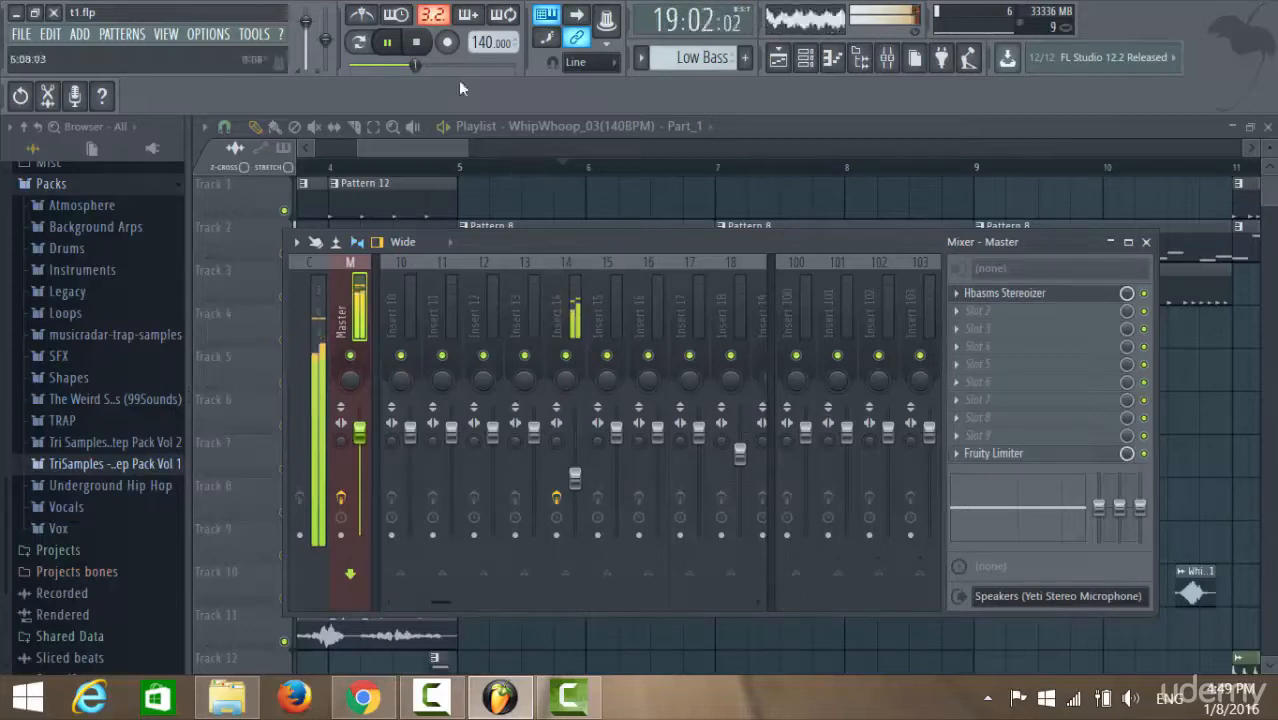
click(397, 47)
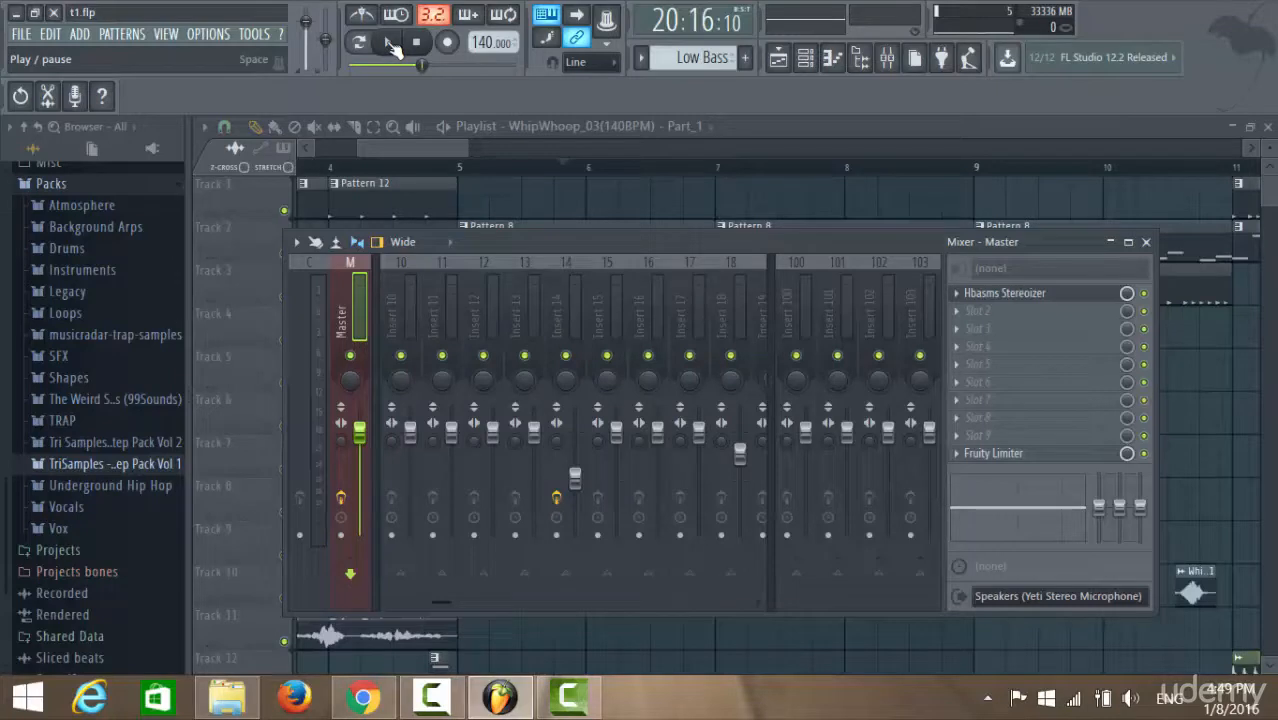
click(393, 47)
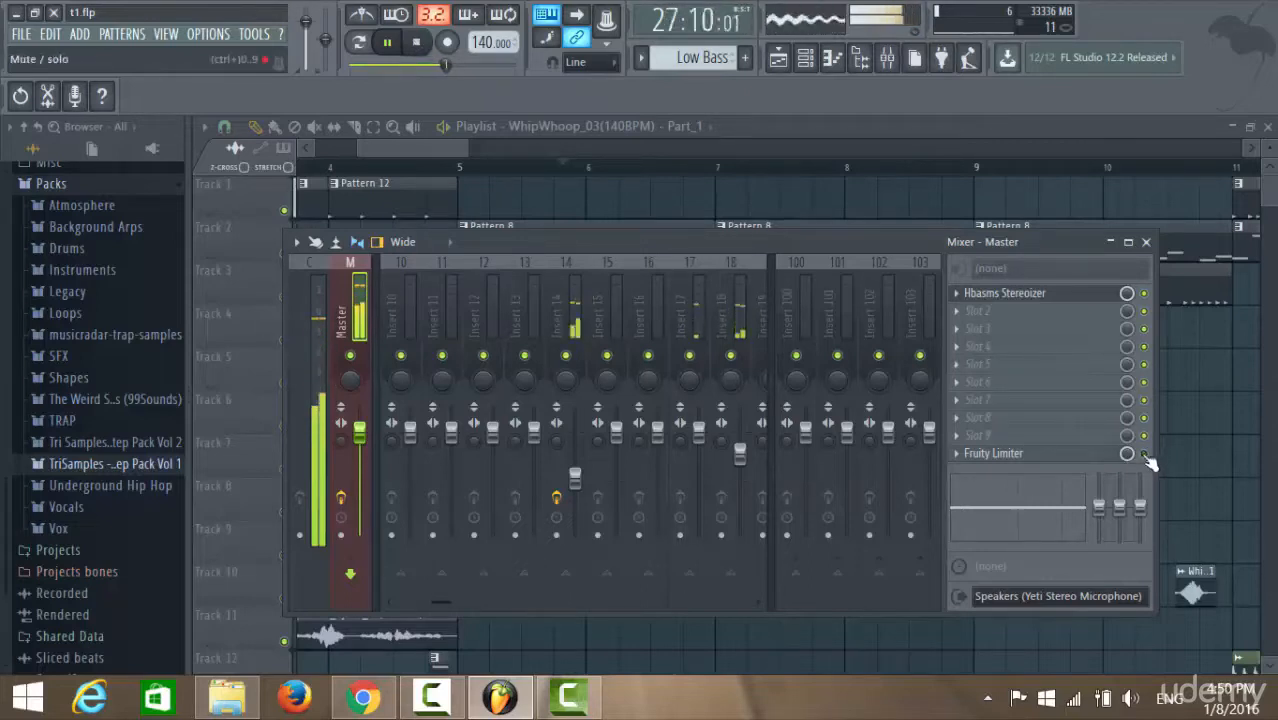
Replay the song from the middle of bar 28 to check the WhipWhoop section, and save the project
click(442, 145)
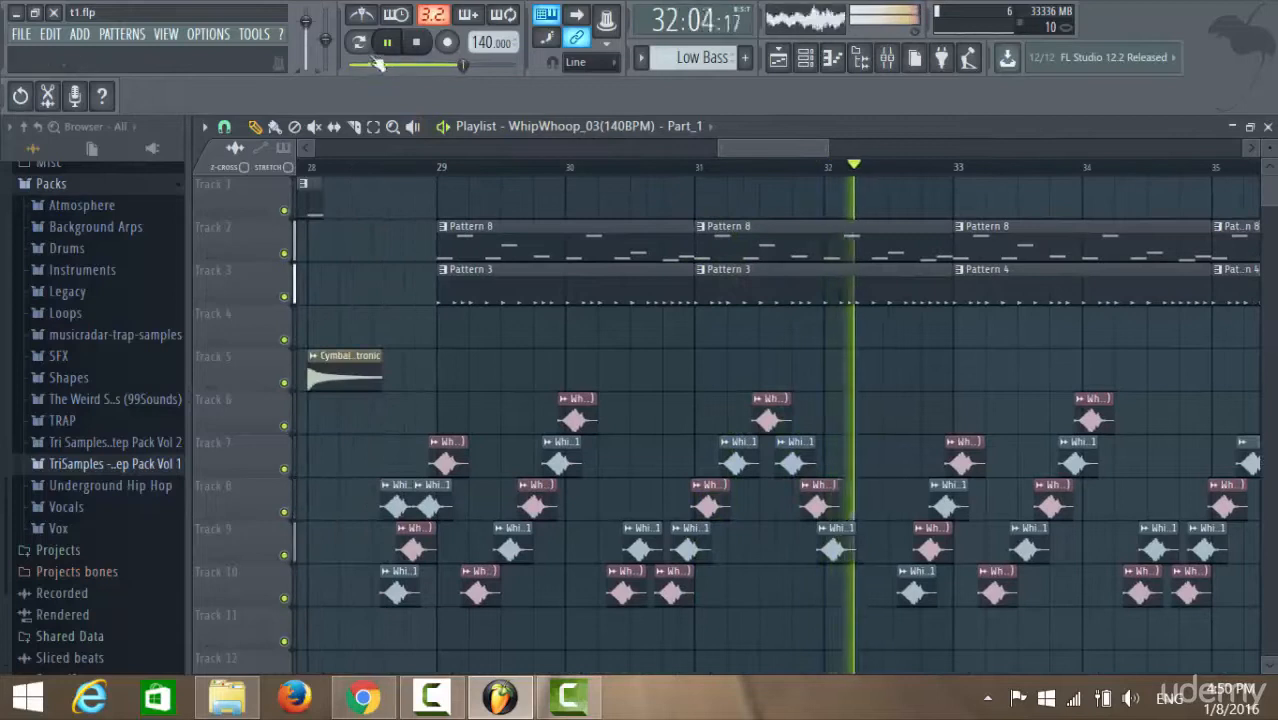
key(space)
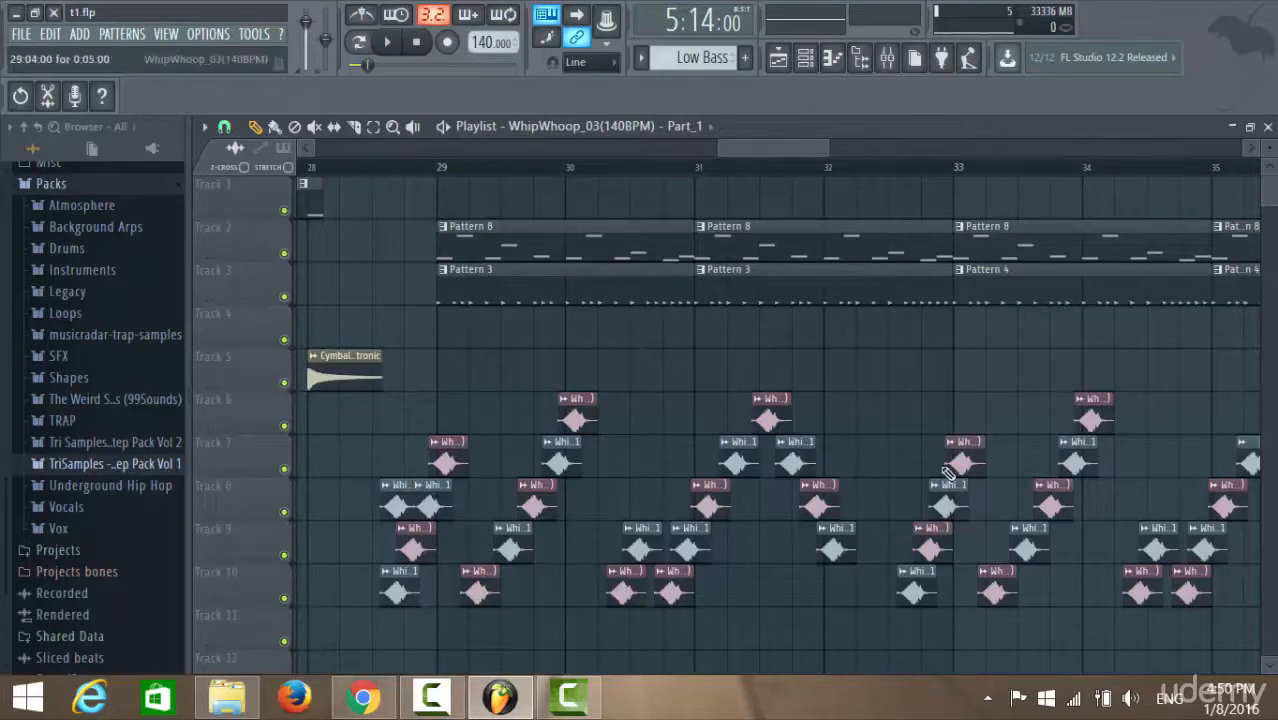
click(370, 169)
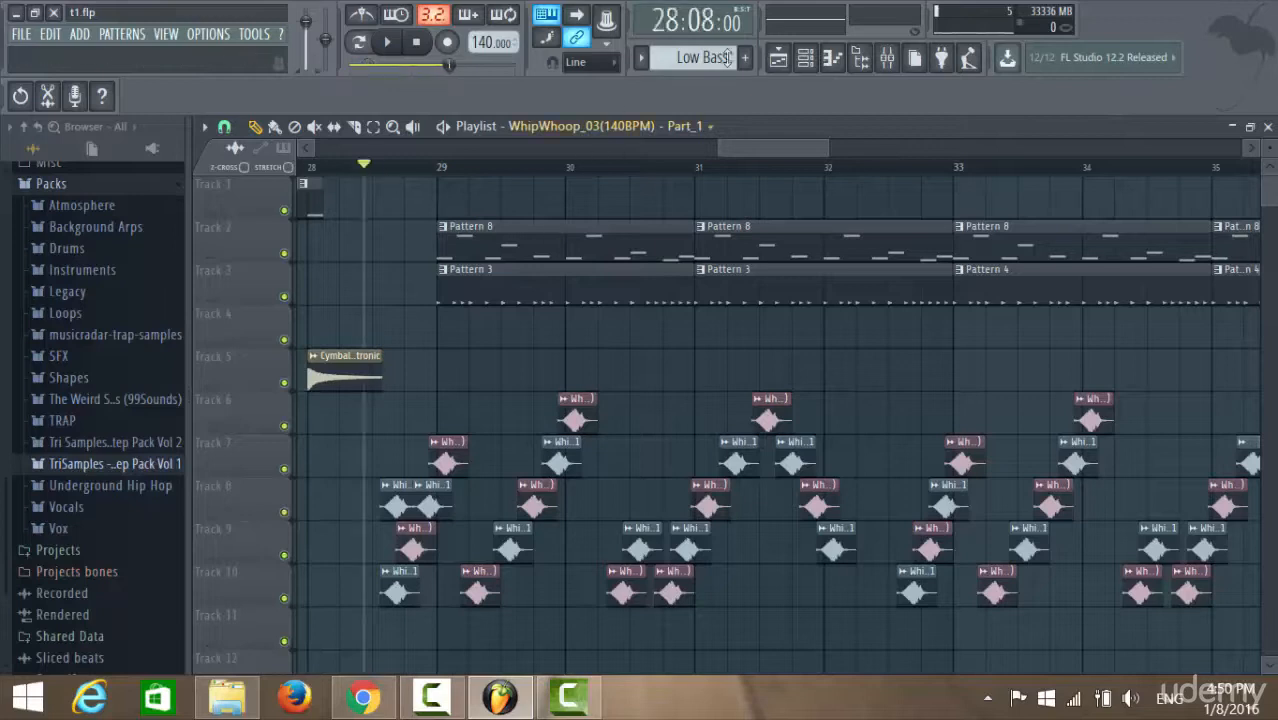
click(390, 44)
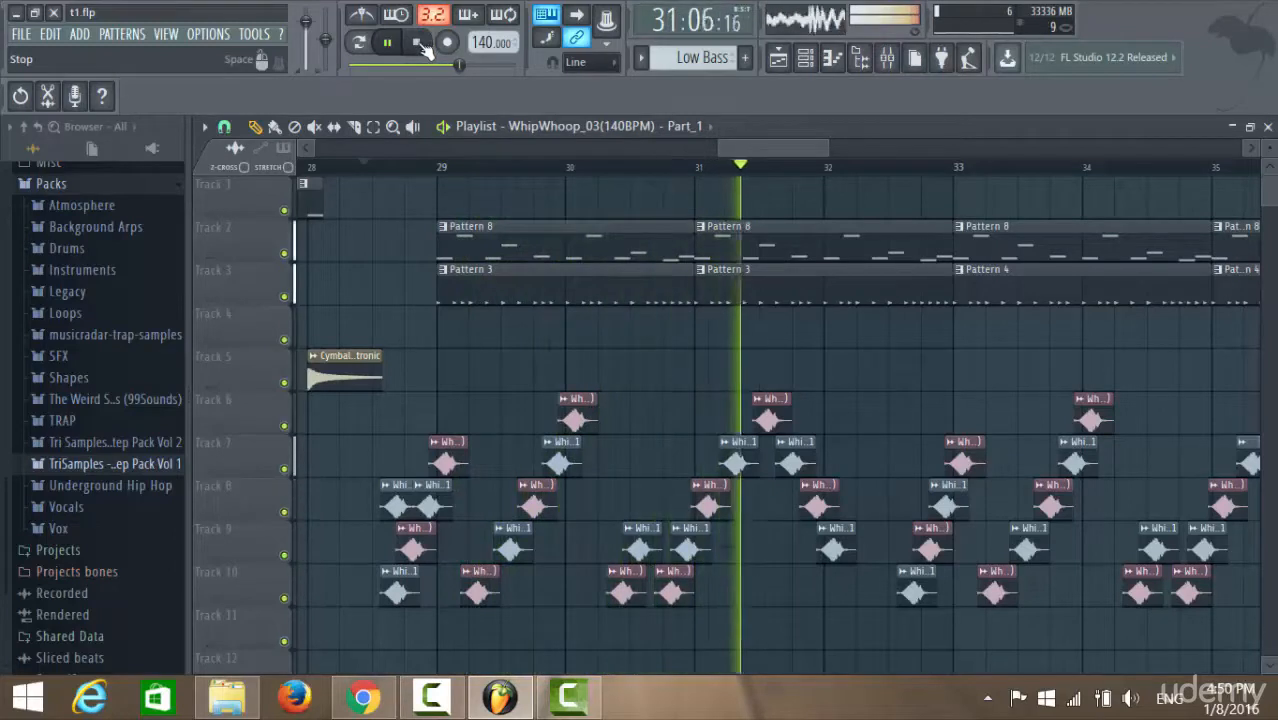
click(418, 43)
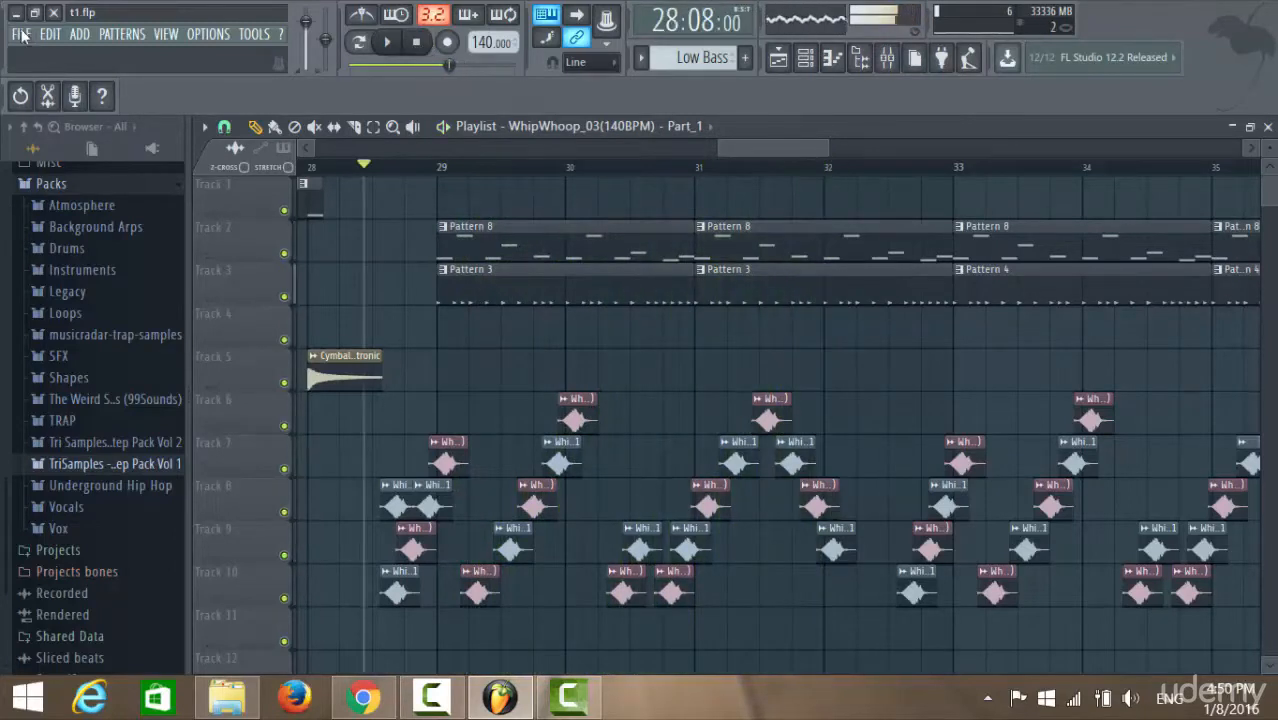
click(22, 36)
click(35, 133)
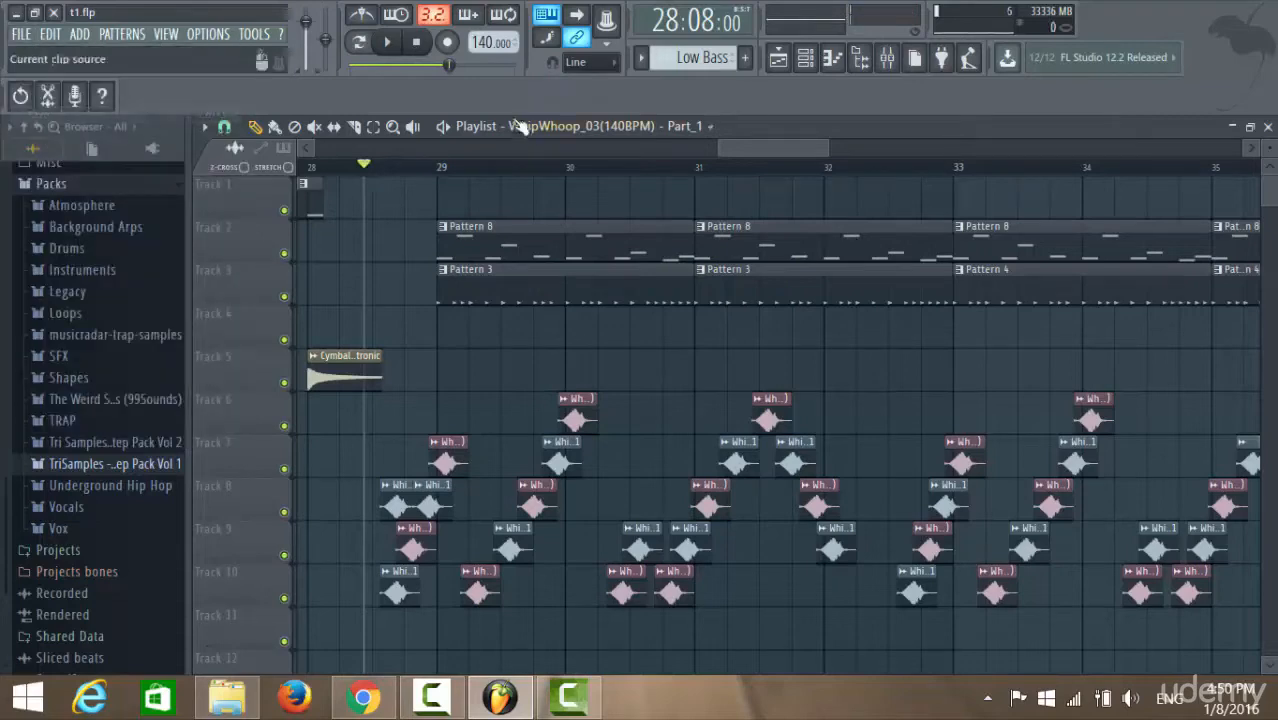